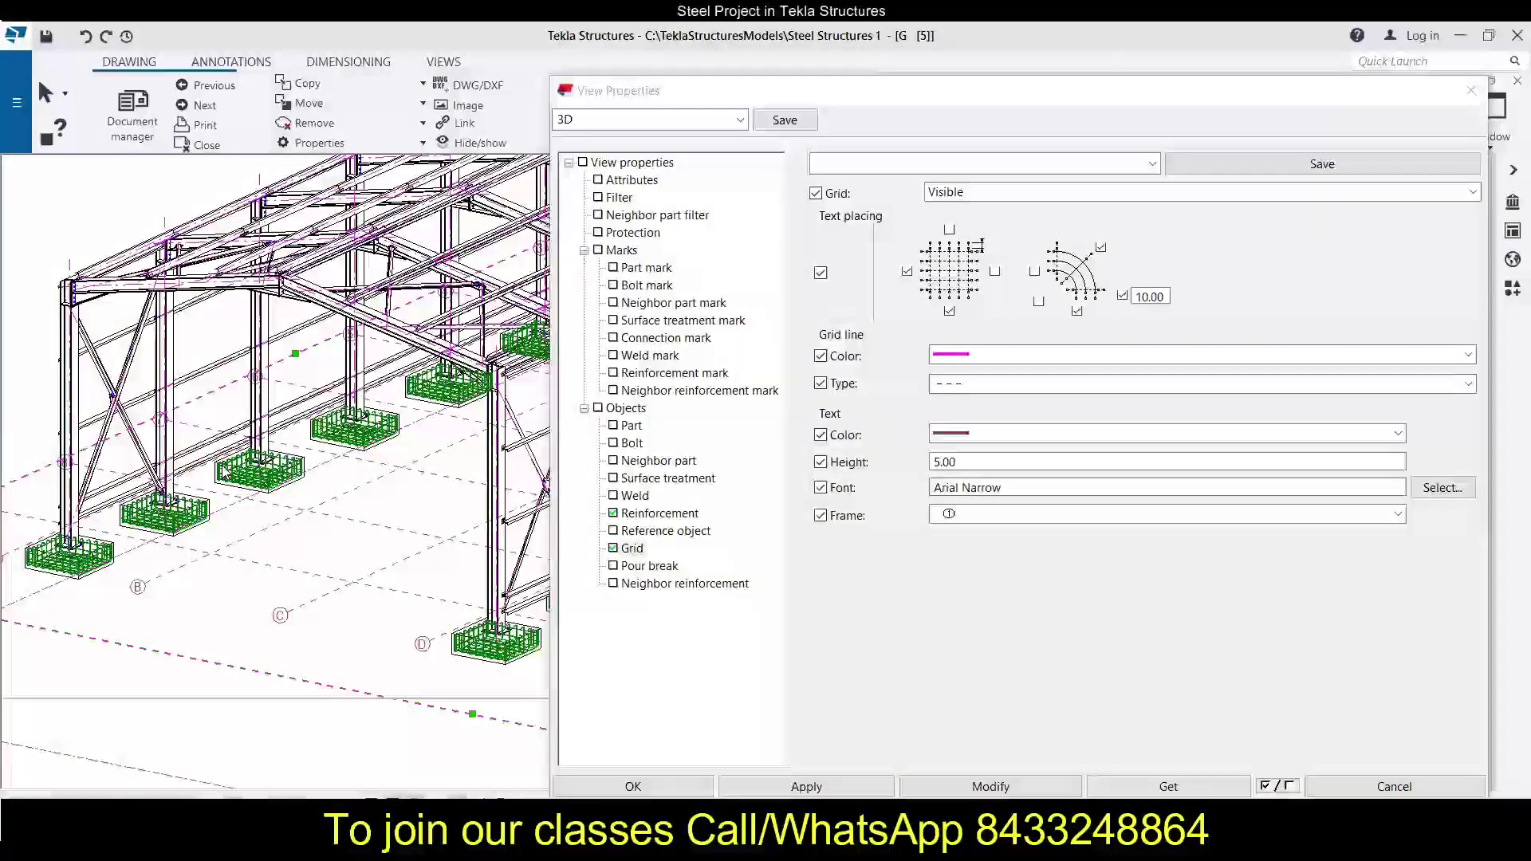
# Zoom out and back in on the 3D model to inspect it.
pyautogui.scroll(-2, 224, 473)
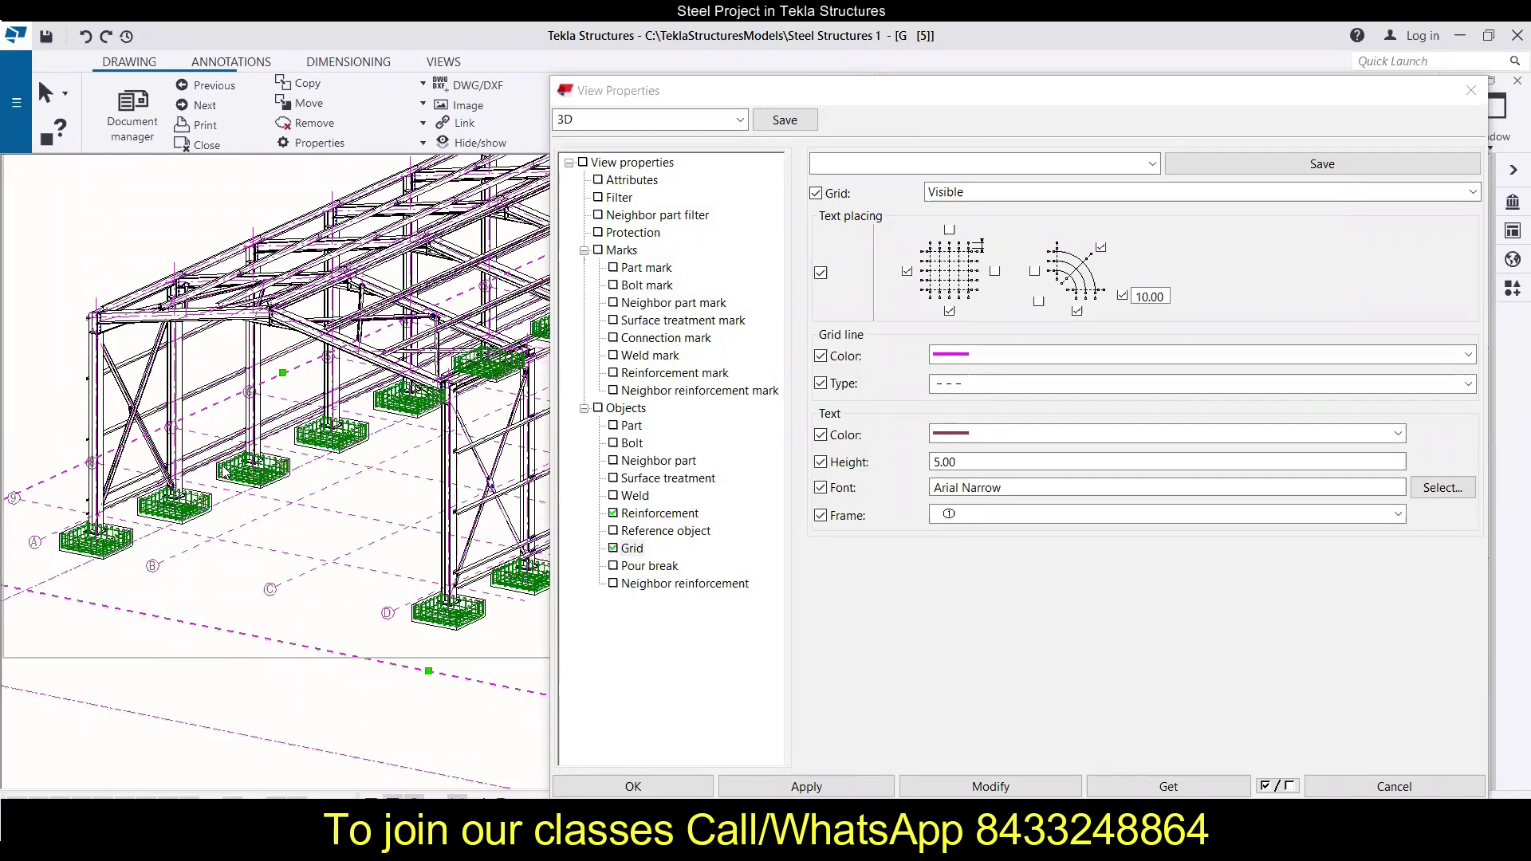
pyautogui.scroll(-1, 224, 473)
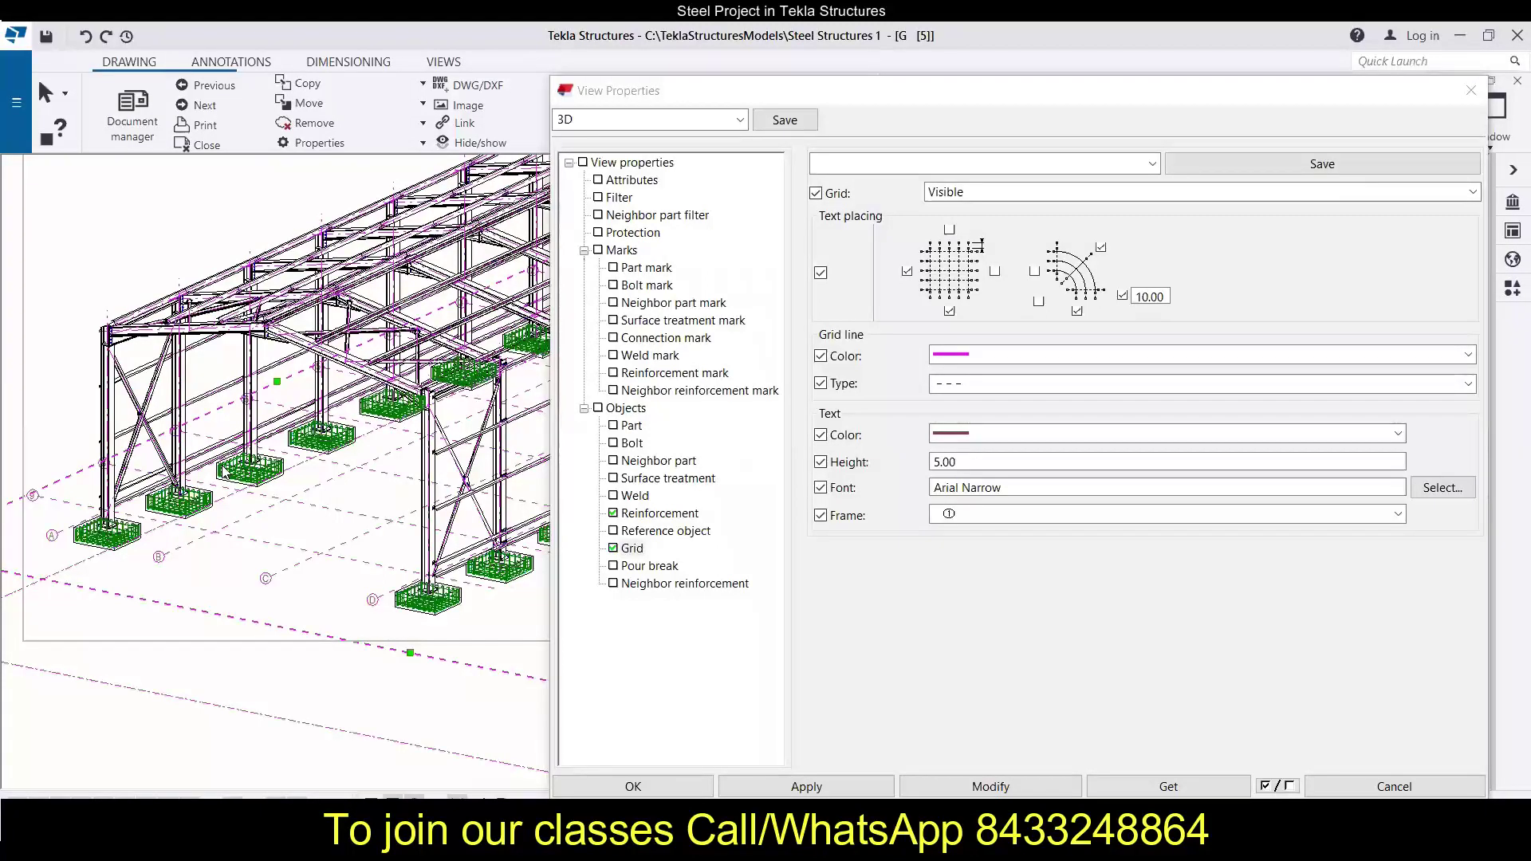
pyautogui.scroll(-1, 224, 473)
pyautogui.scroll(-1, 224, 473)
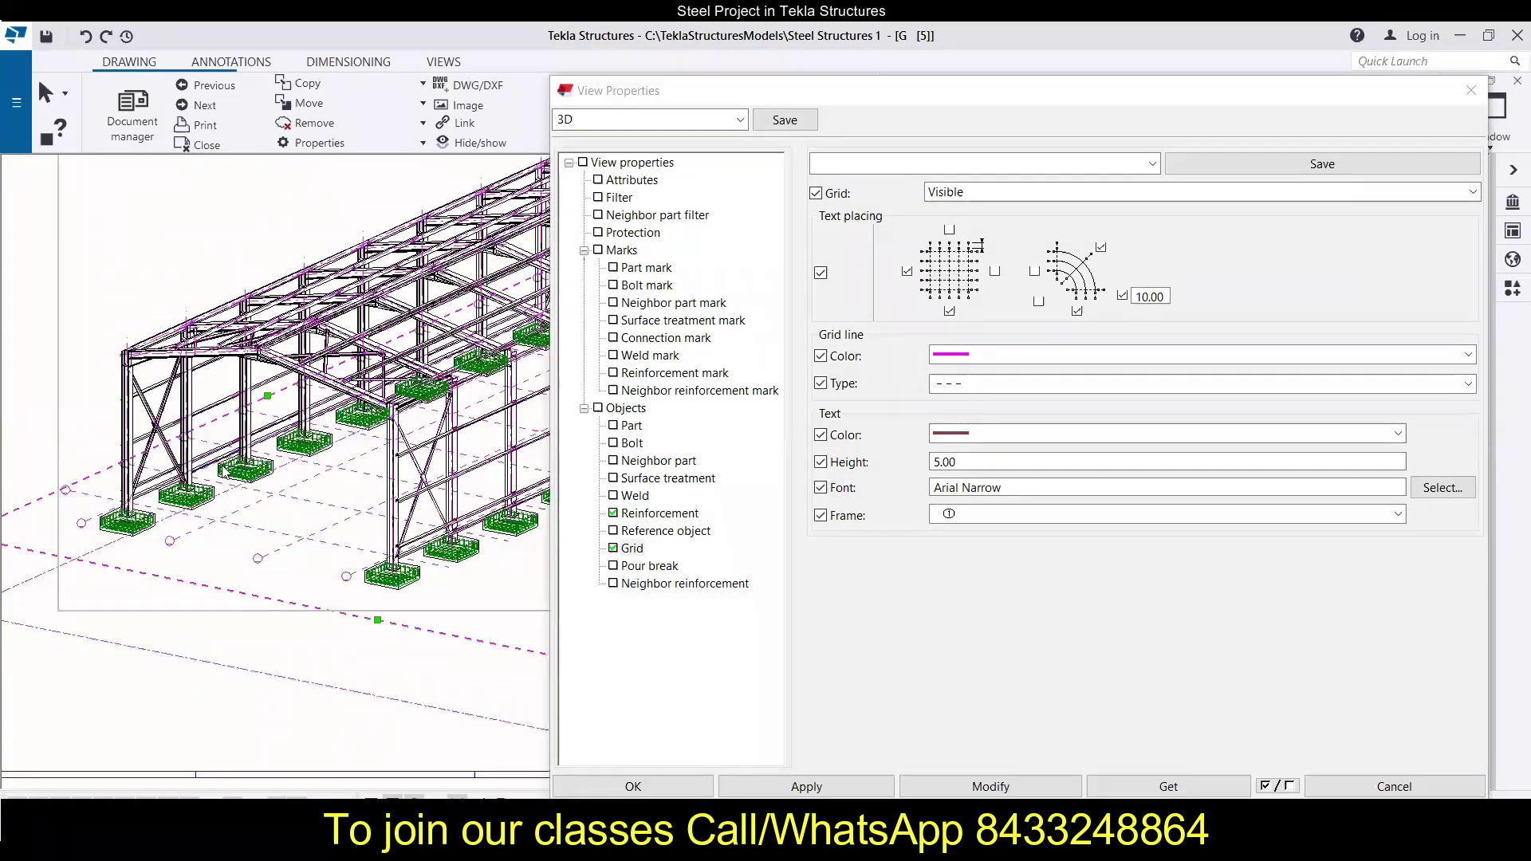
pyautogui.scroll(-2, 349, 360)
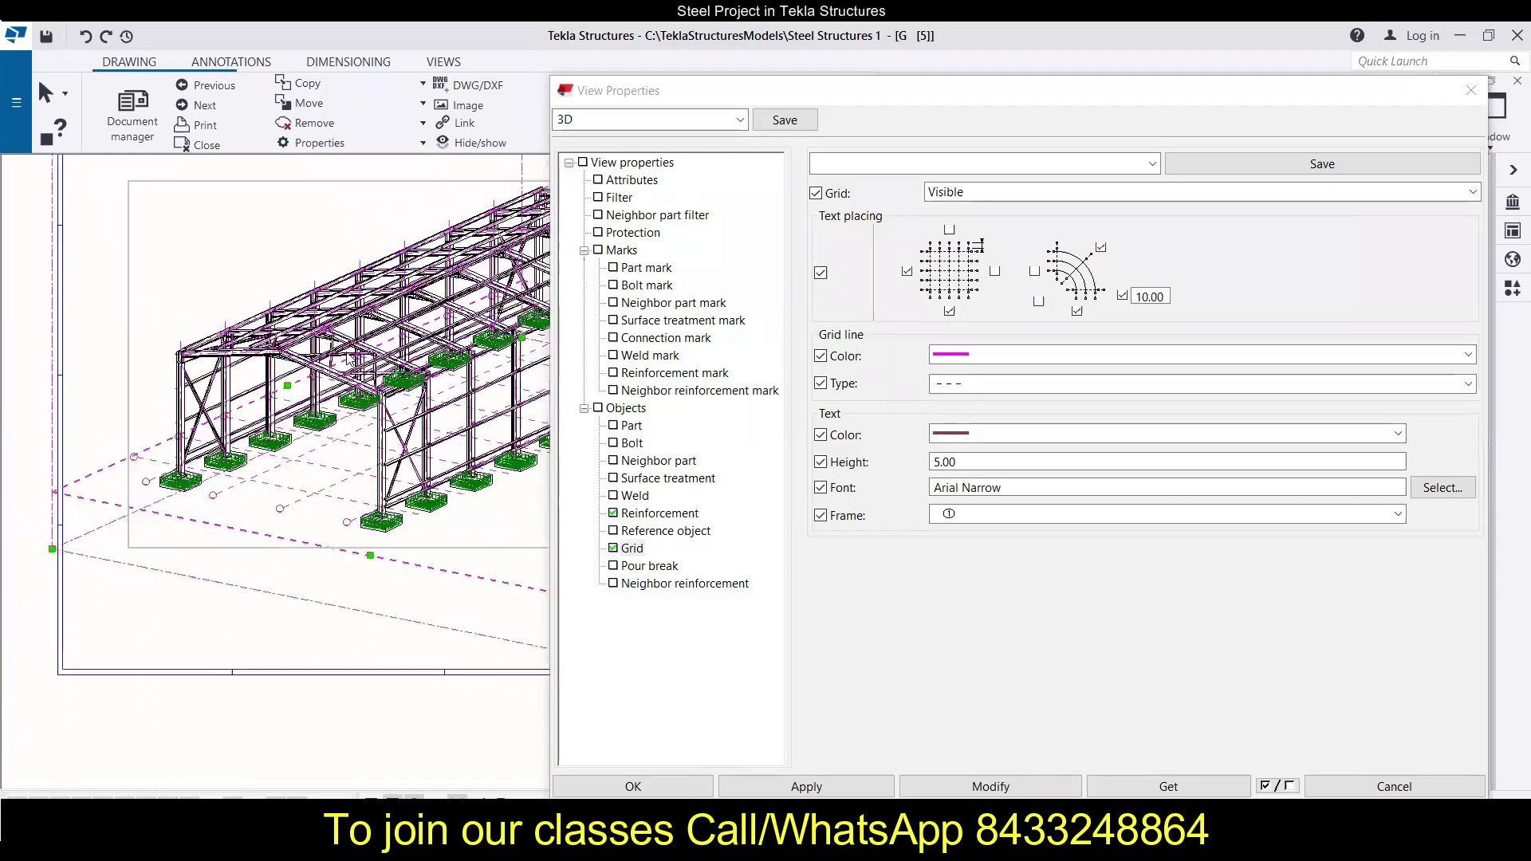
pyautogui.scroll(-1, 349, 360)
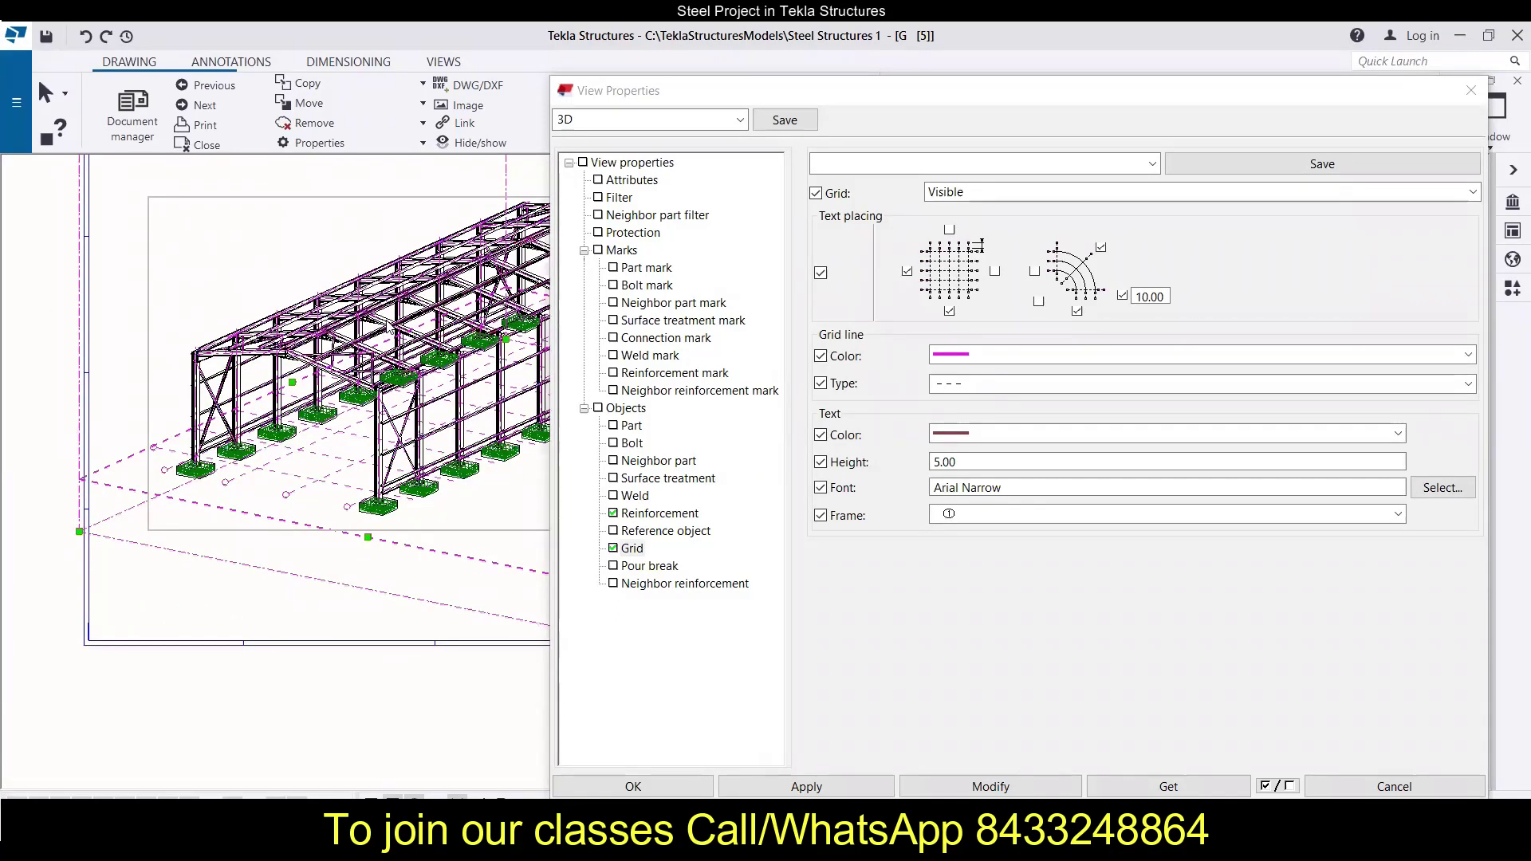
pyautogui.scroll(-1, 388, 328)
pyautogui.scroll(-1, 387, 325)
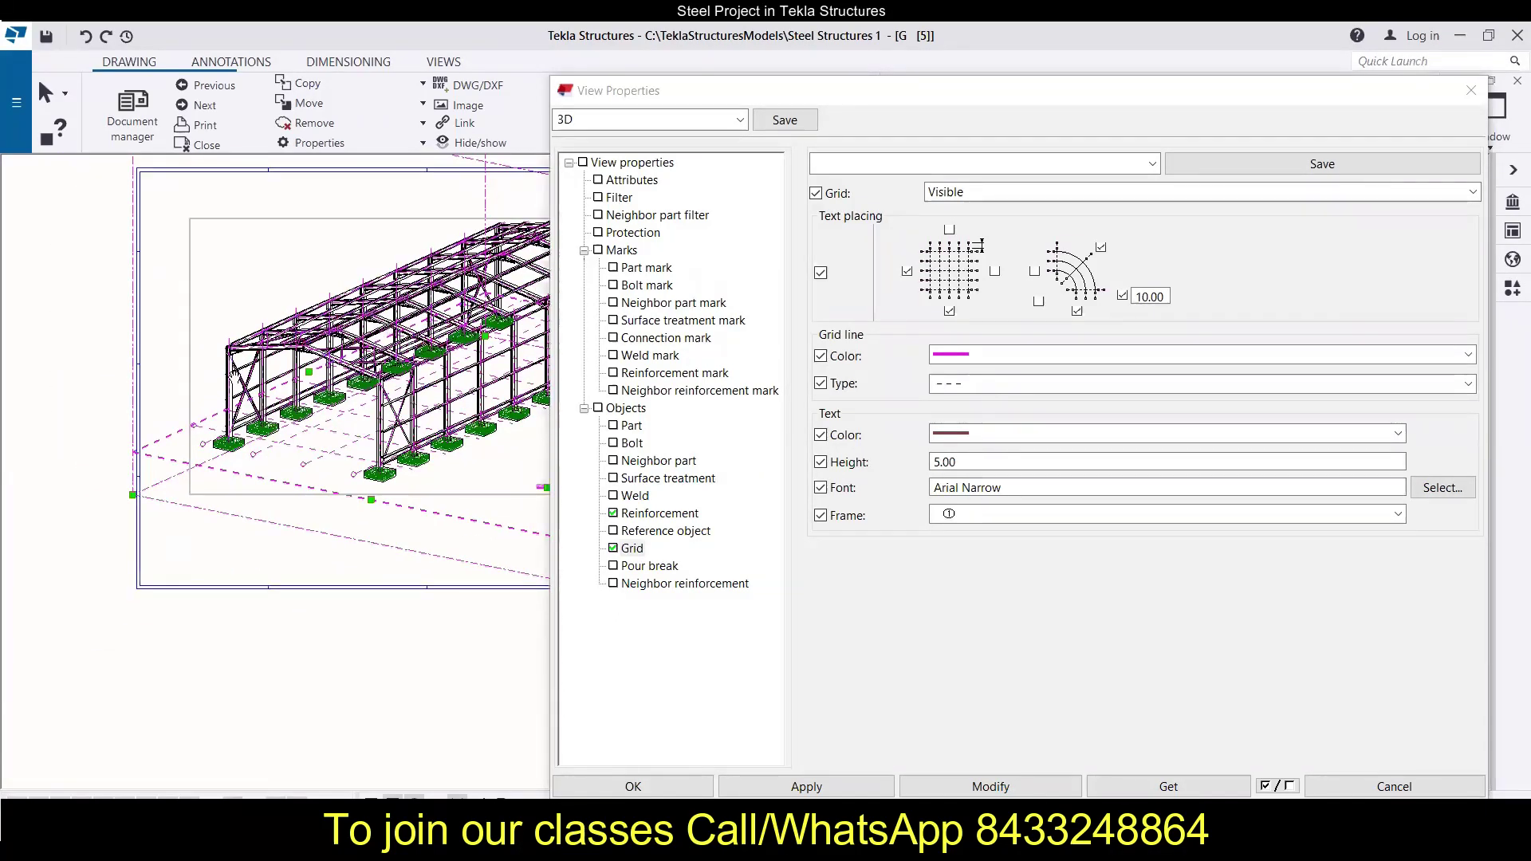
pyautogui.scroll(-1, 229, 384)
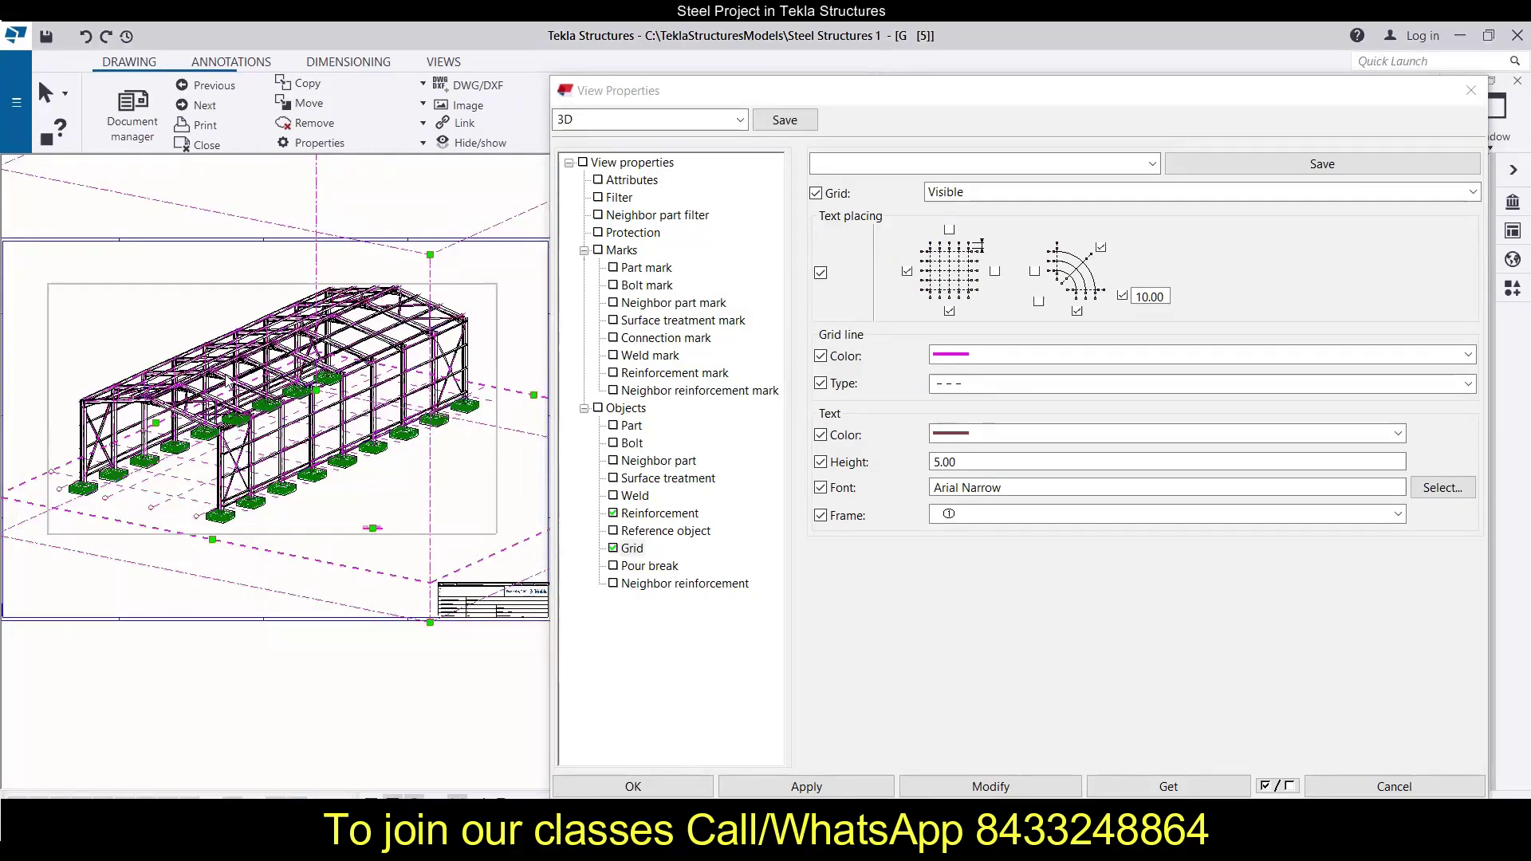
pyautogui.scroll(3, 229, 383)
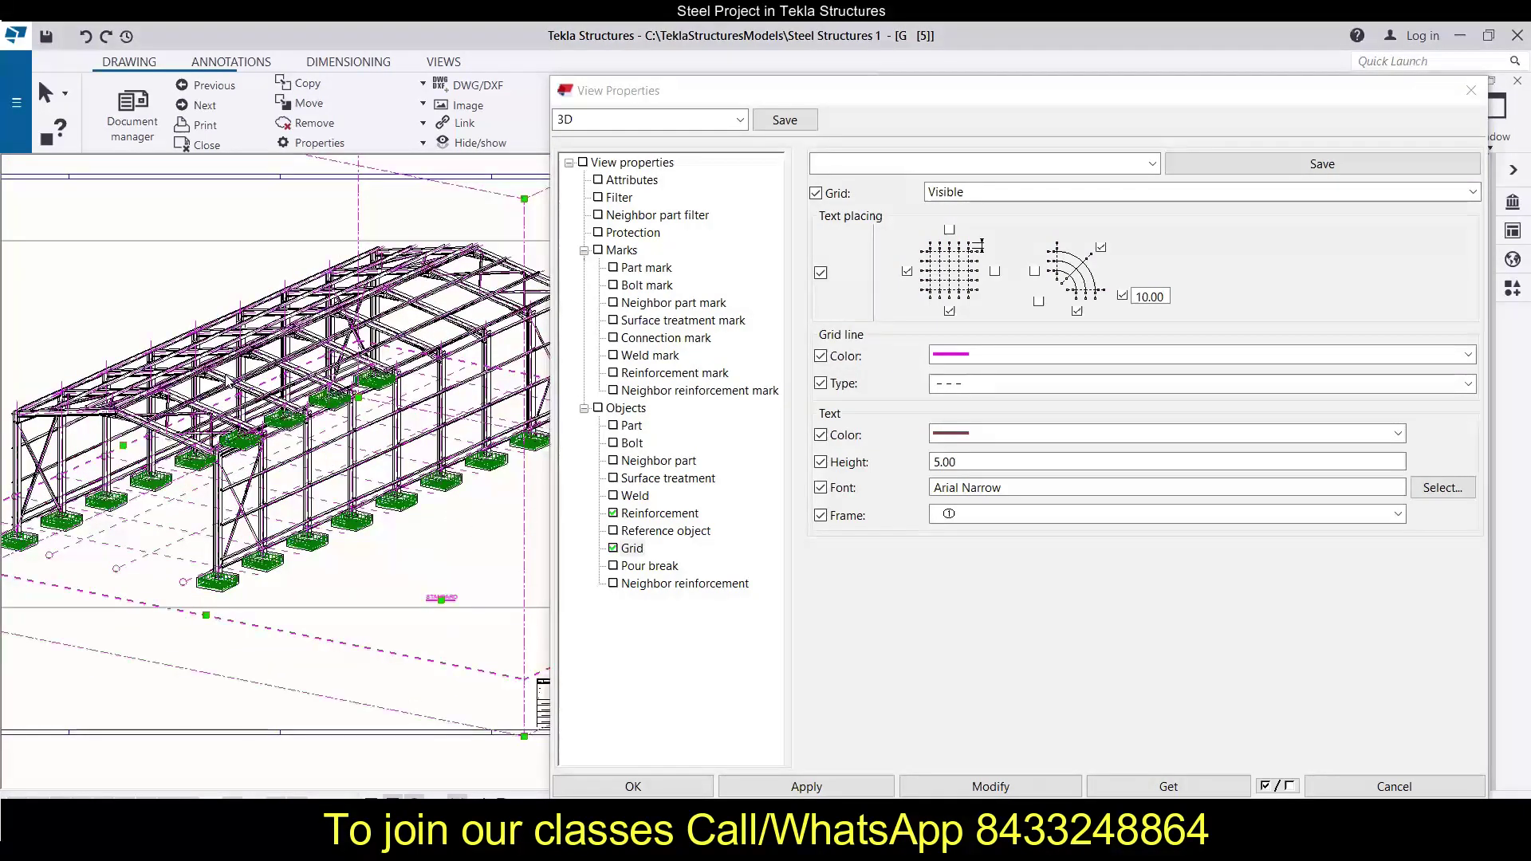
pyautogui.scroll(1, 229, 383)
pyautogui.scroll(1, 228, 382)
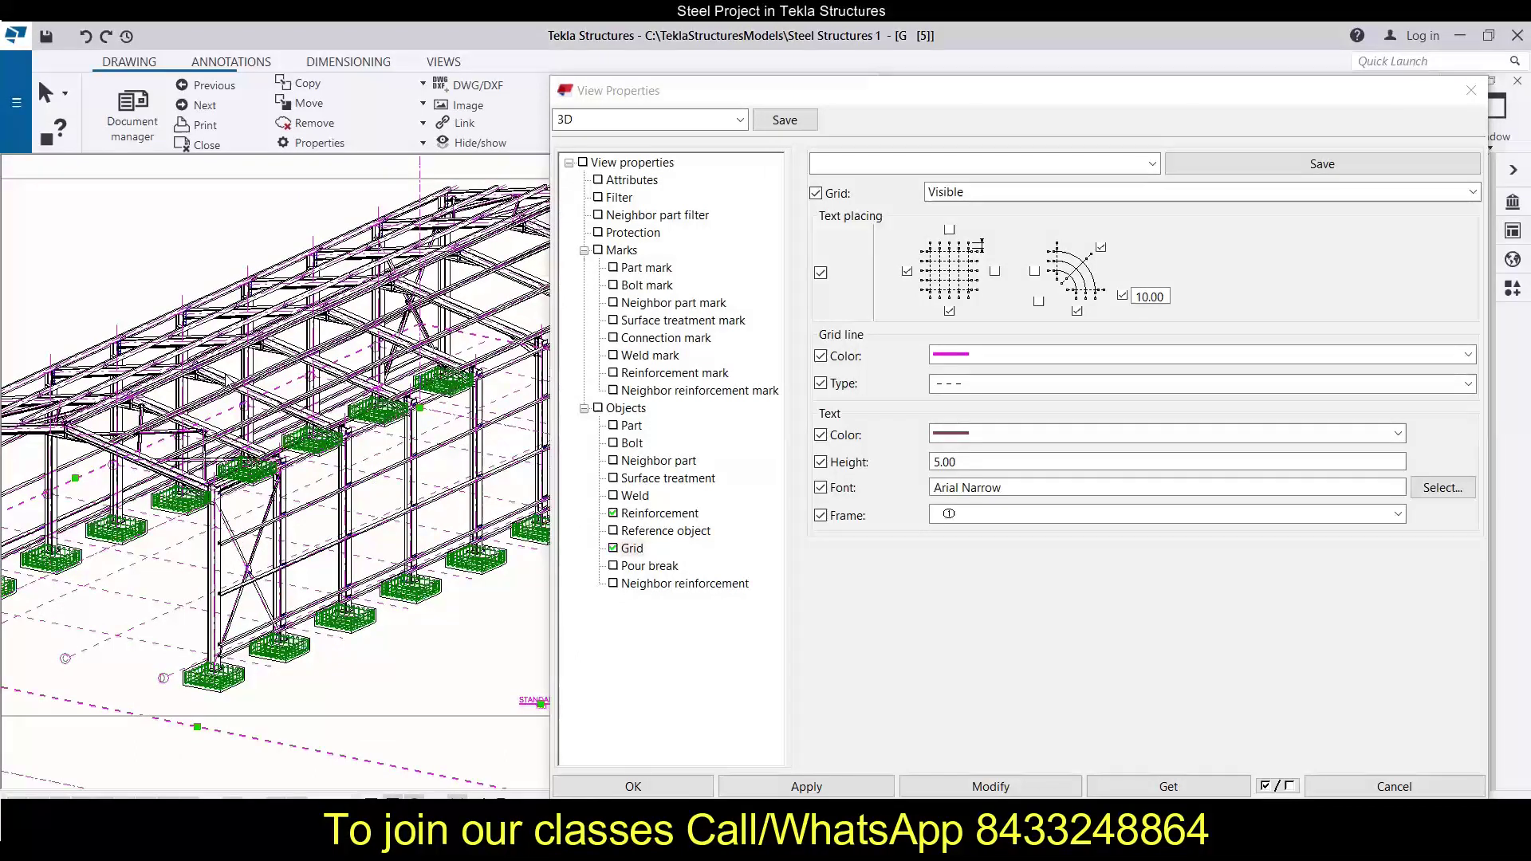
pyautogui.scroll(1, 229, 382)
pyautogui.scroll(1, 229, 382)
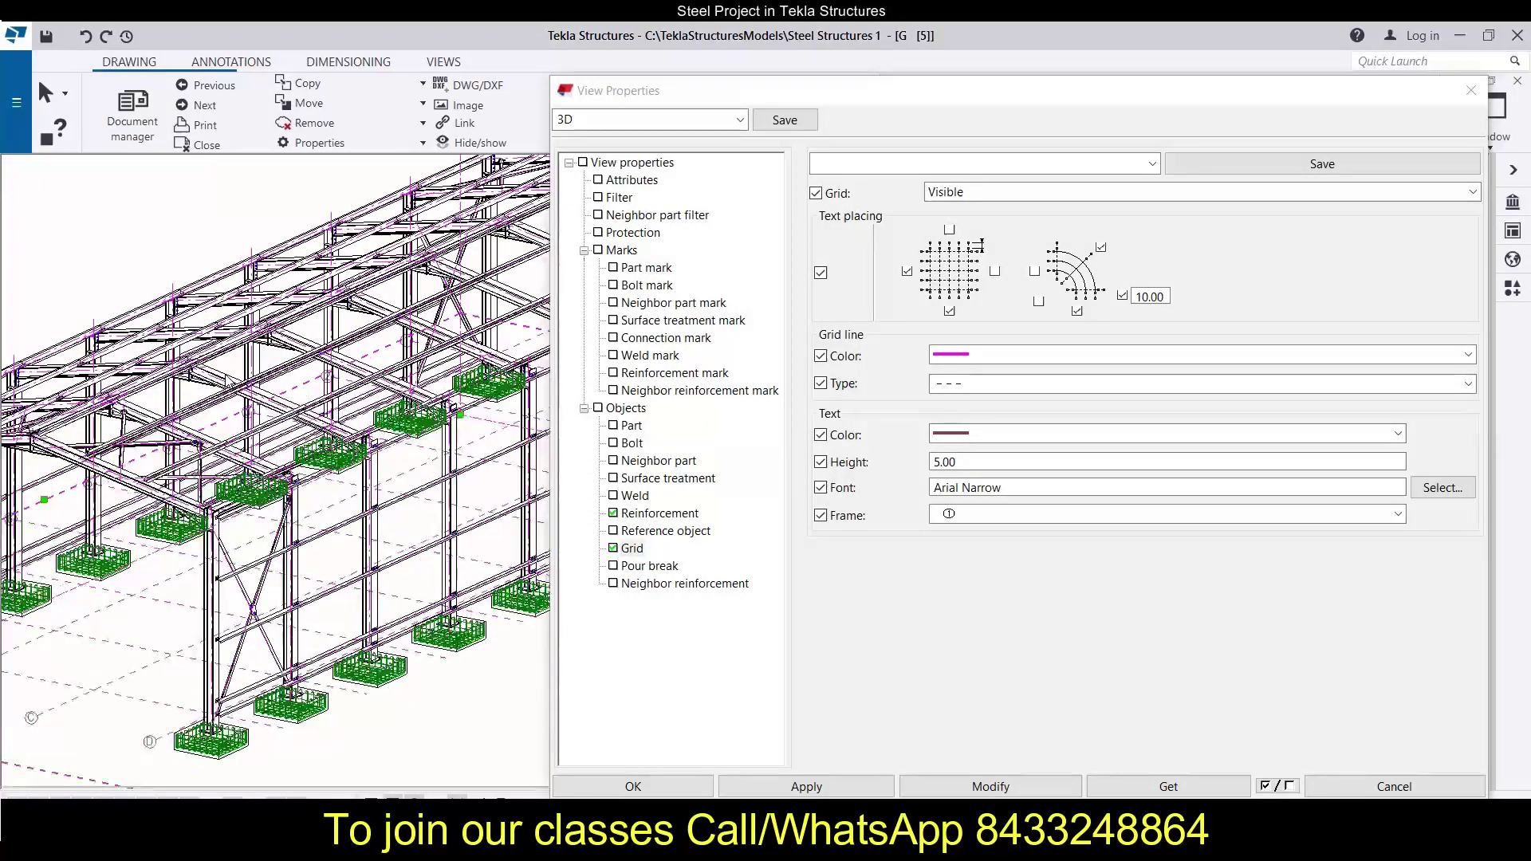
pyautogui.scroll(1, 228, 382)
pyautogui.scroll(1, 223, 401)
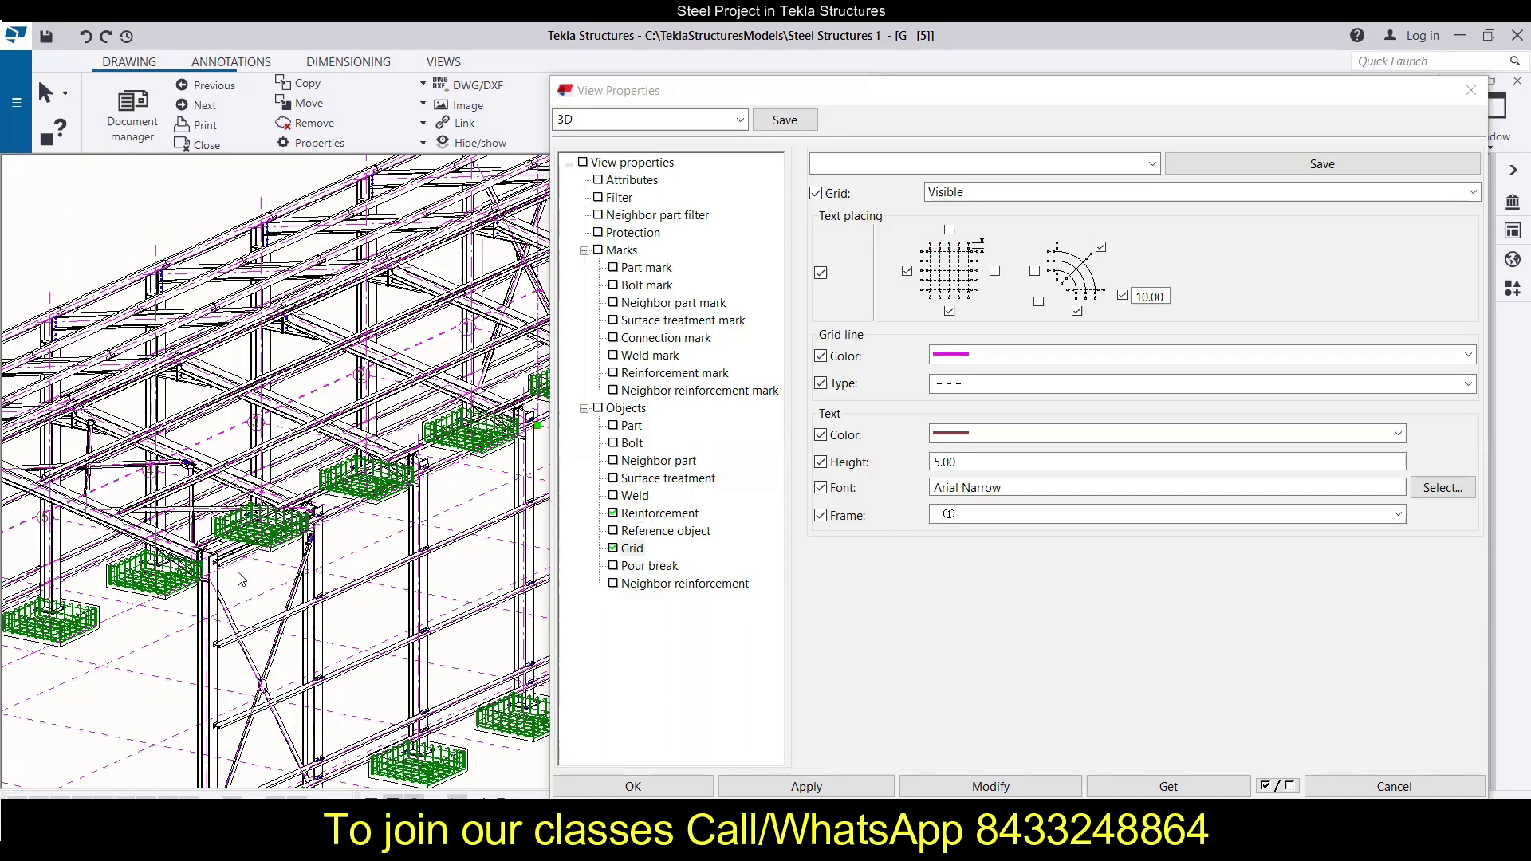
pyautogui.scroll(1, 24, 619)
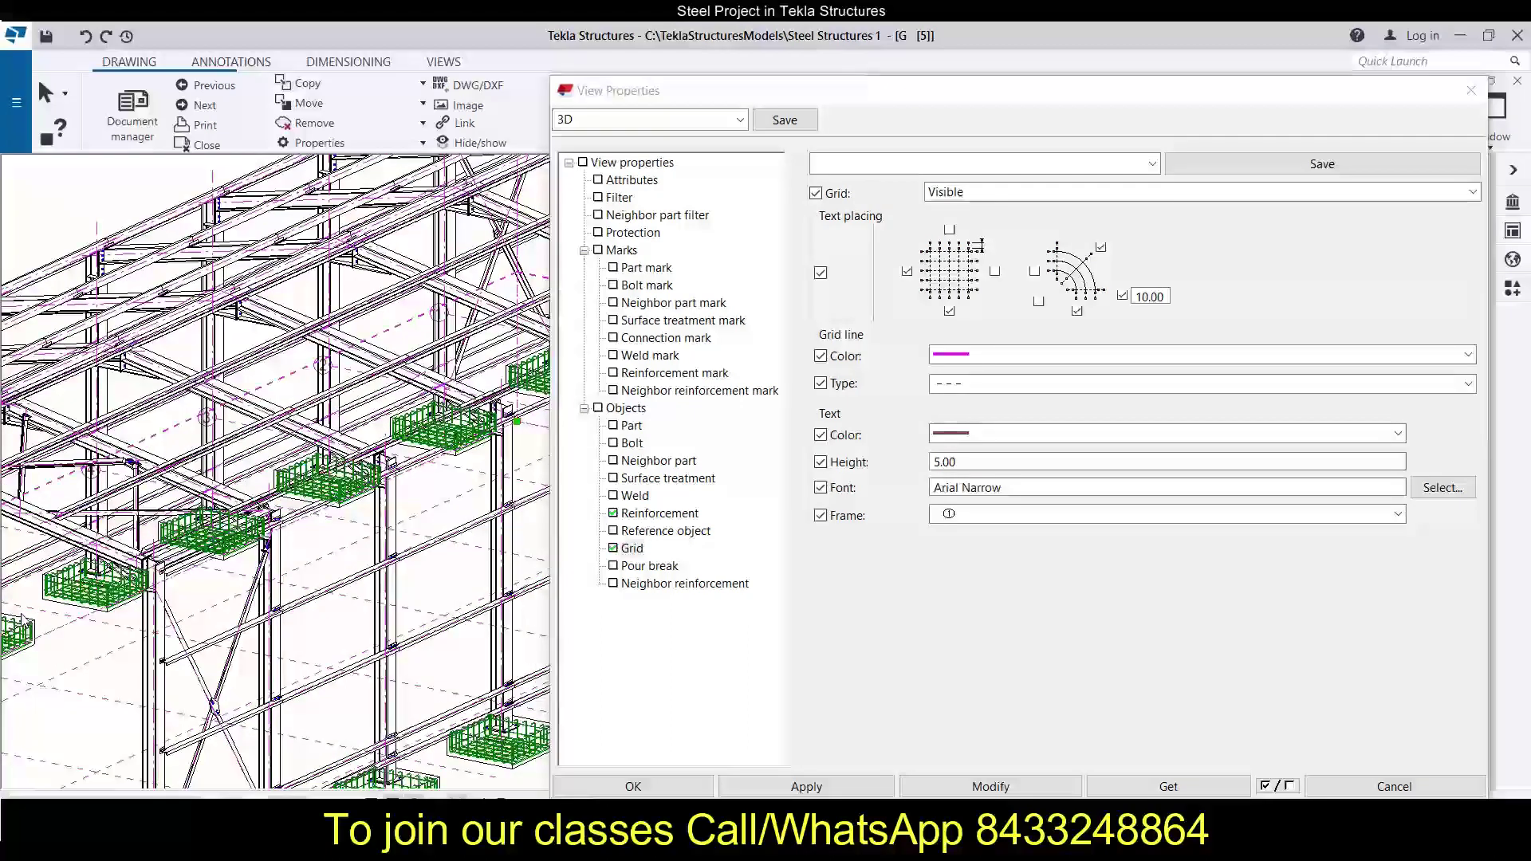
pyautogui.scroll(2, 24, 619)
pyautogui.scroll(3, 24, 619)
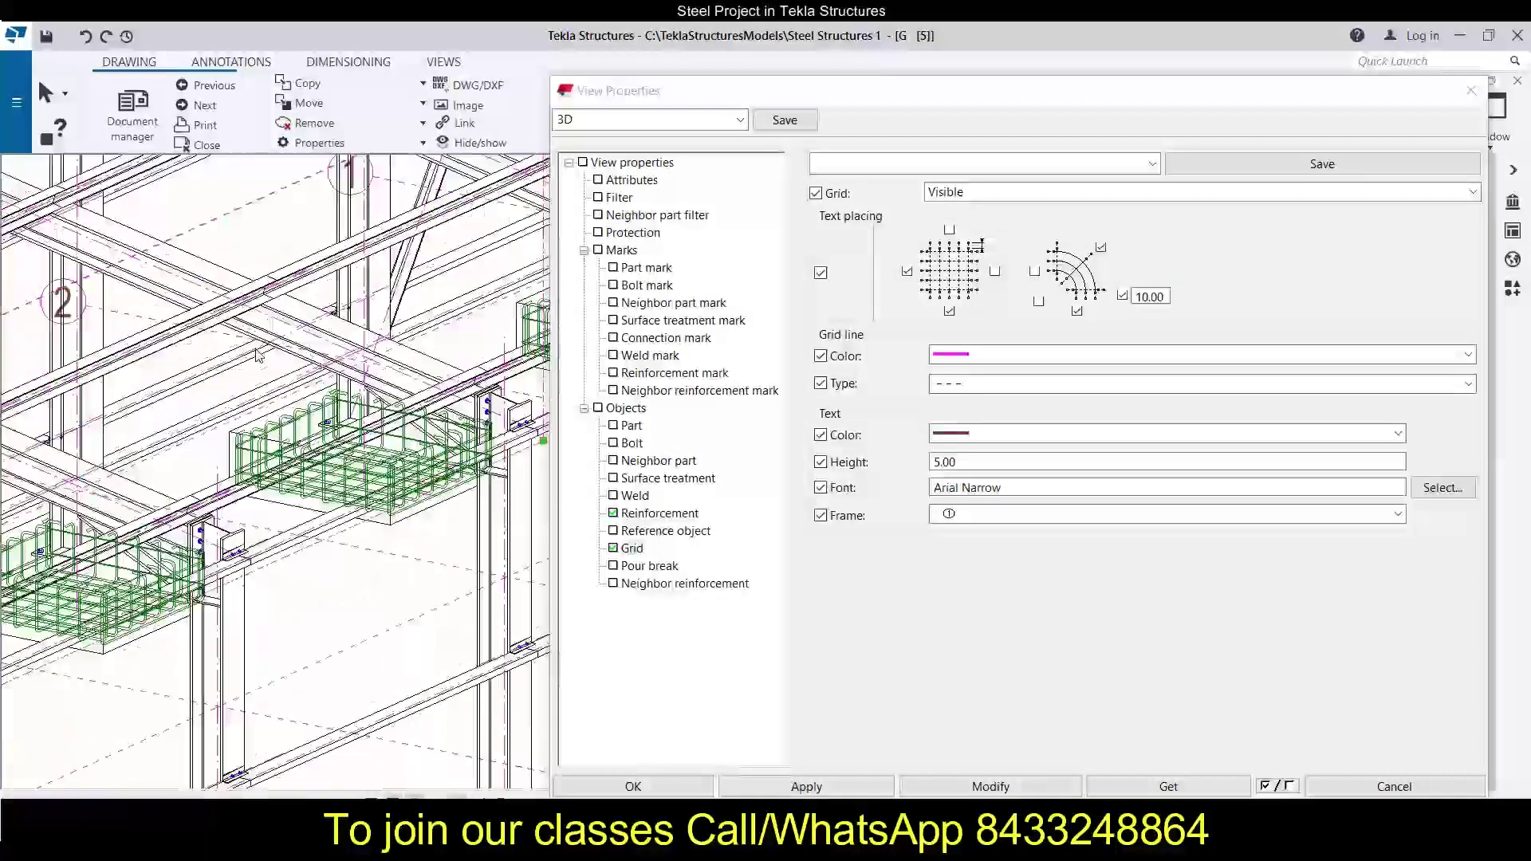
pyautogui.click(684, 512)
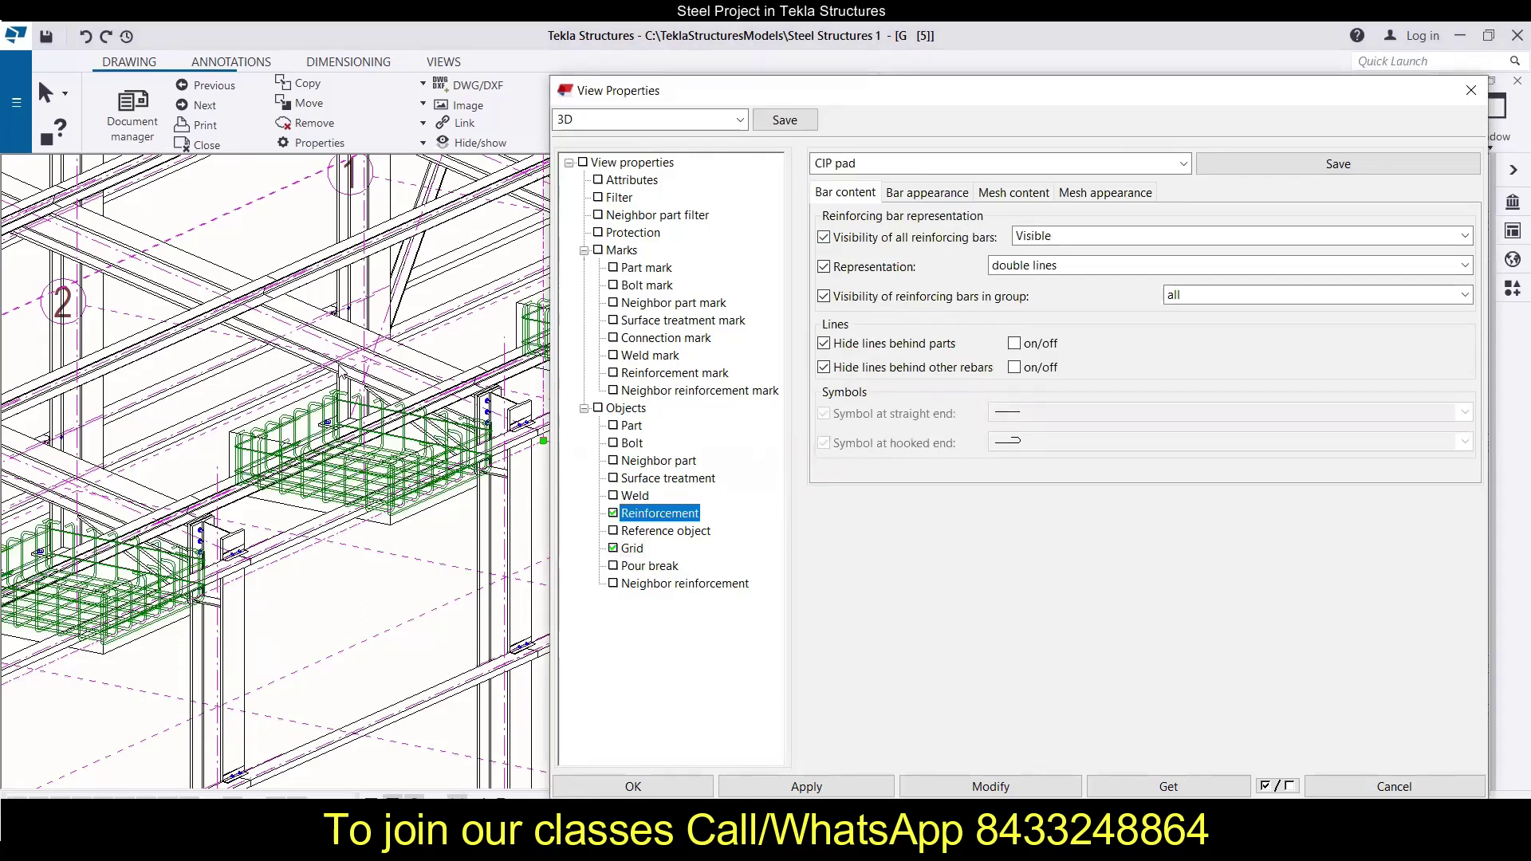
pyautogui.scroll(-3, 341, 369)
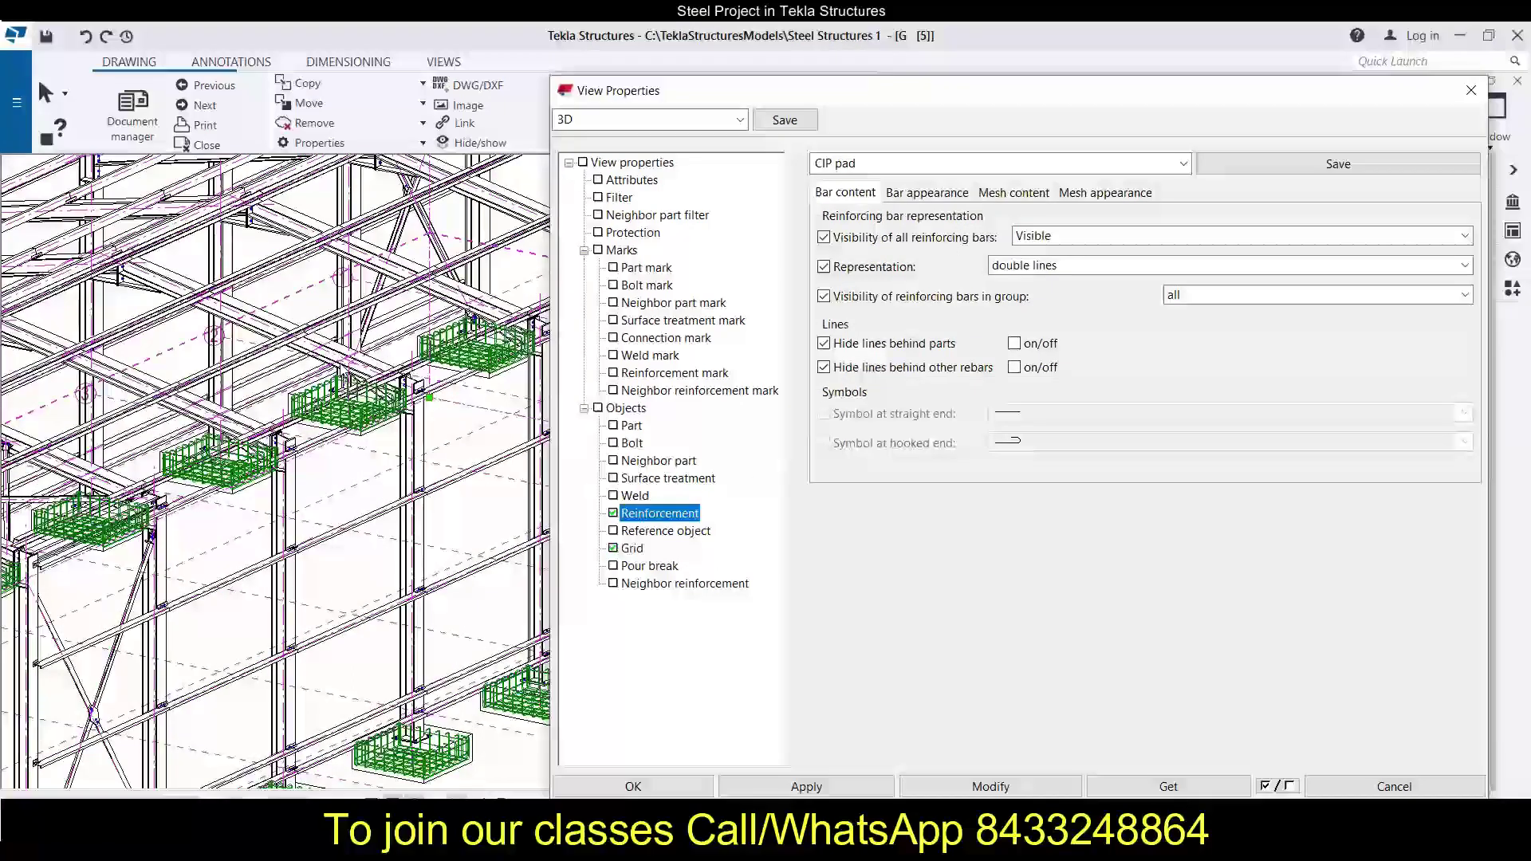
pyautogui.scroll(-2, 111, 537)
pyautogui.scroll(-2, 111, 536)
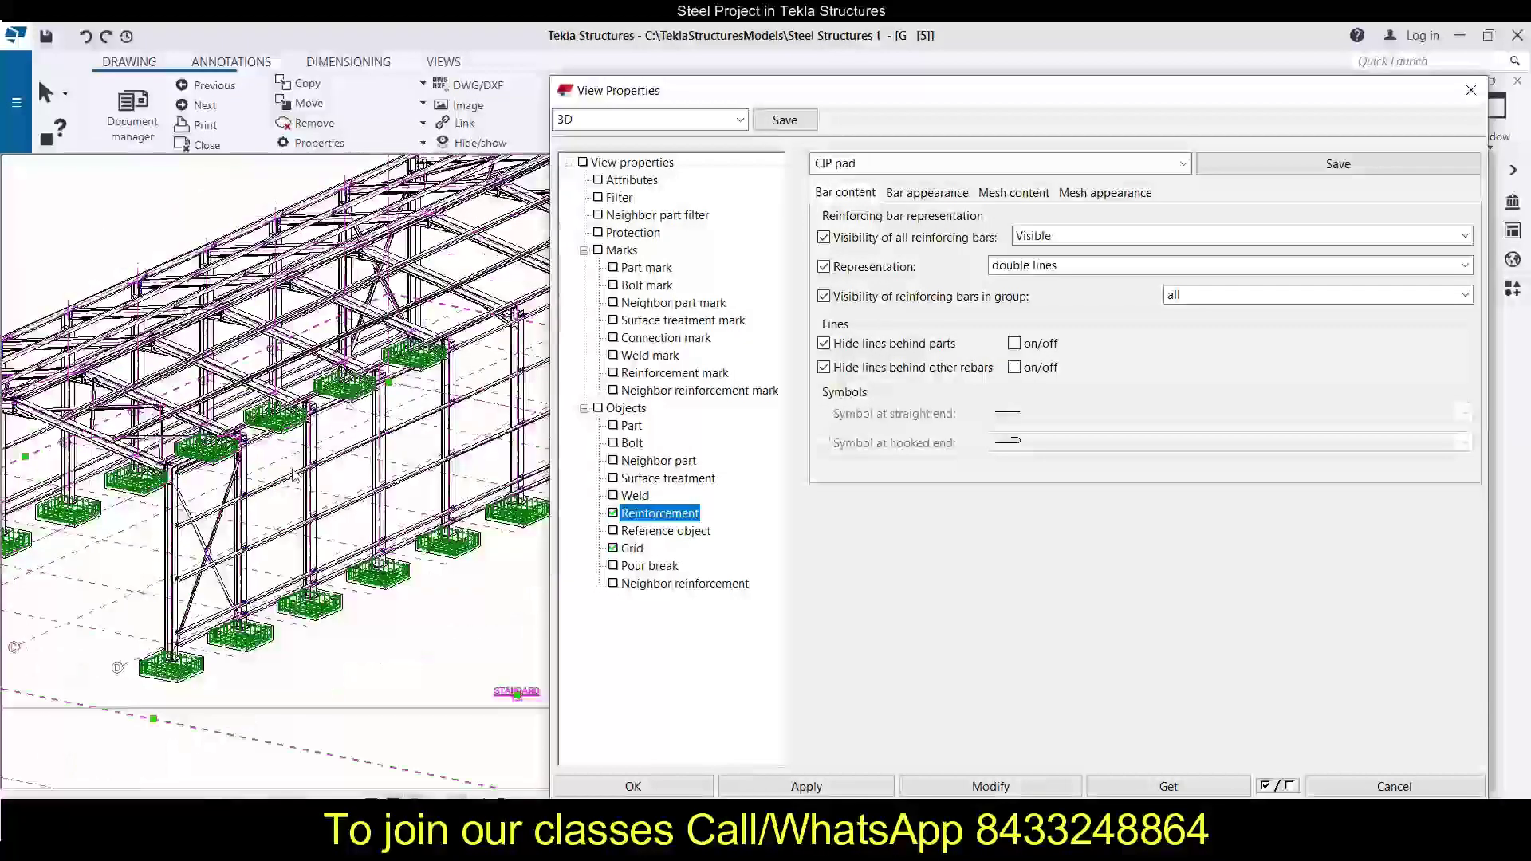
pyautogui.scroll(-3, 111, 537)
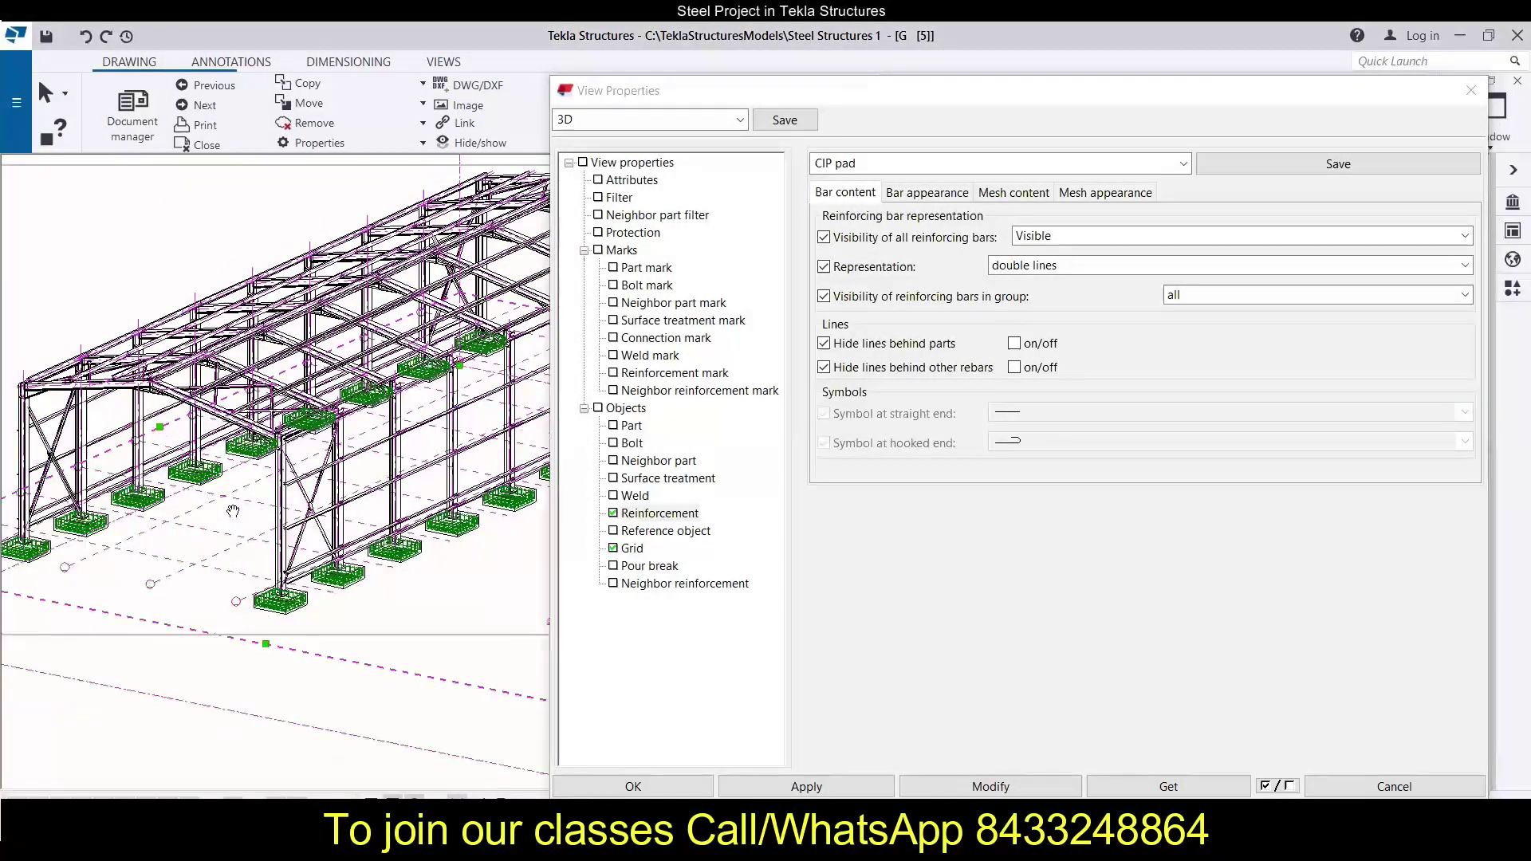
pyautogui.scroll(2, 95, 546)
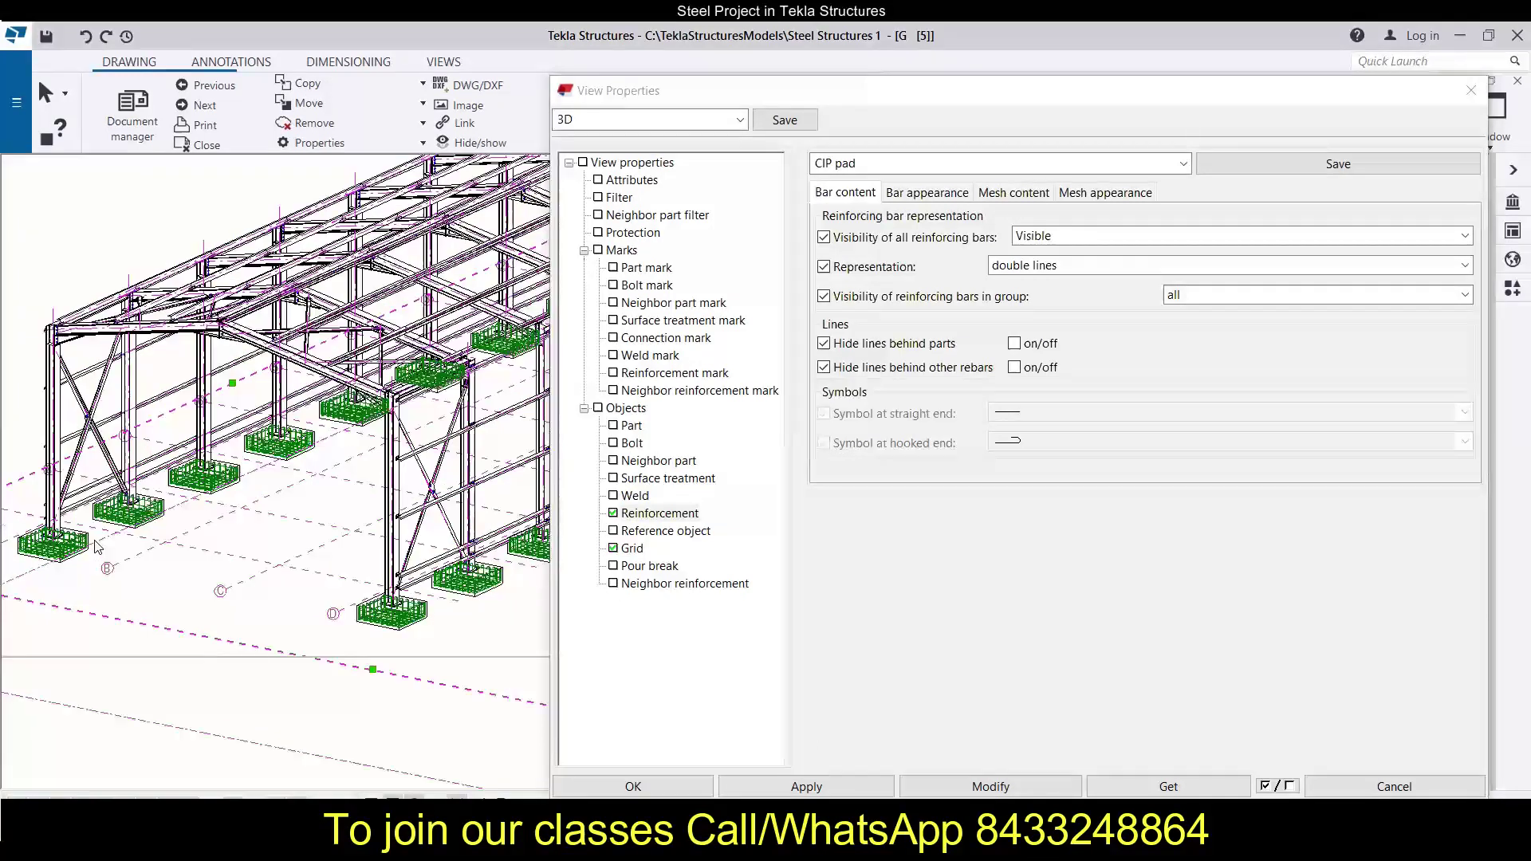
pyautogui.scroll(1, 95, 546)
pyautogui.scroll(1, 429, 656)
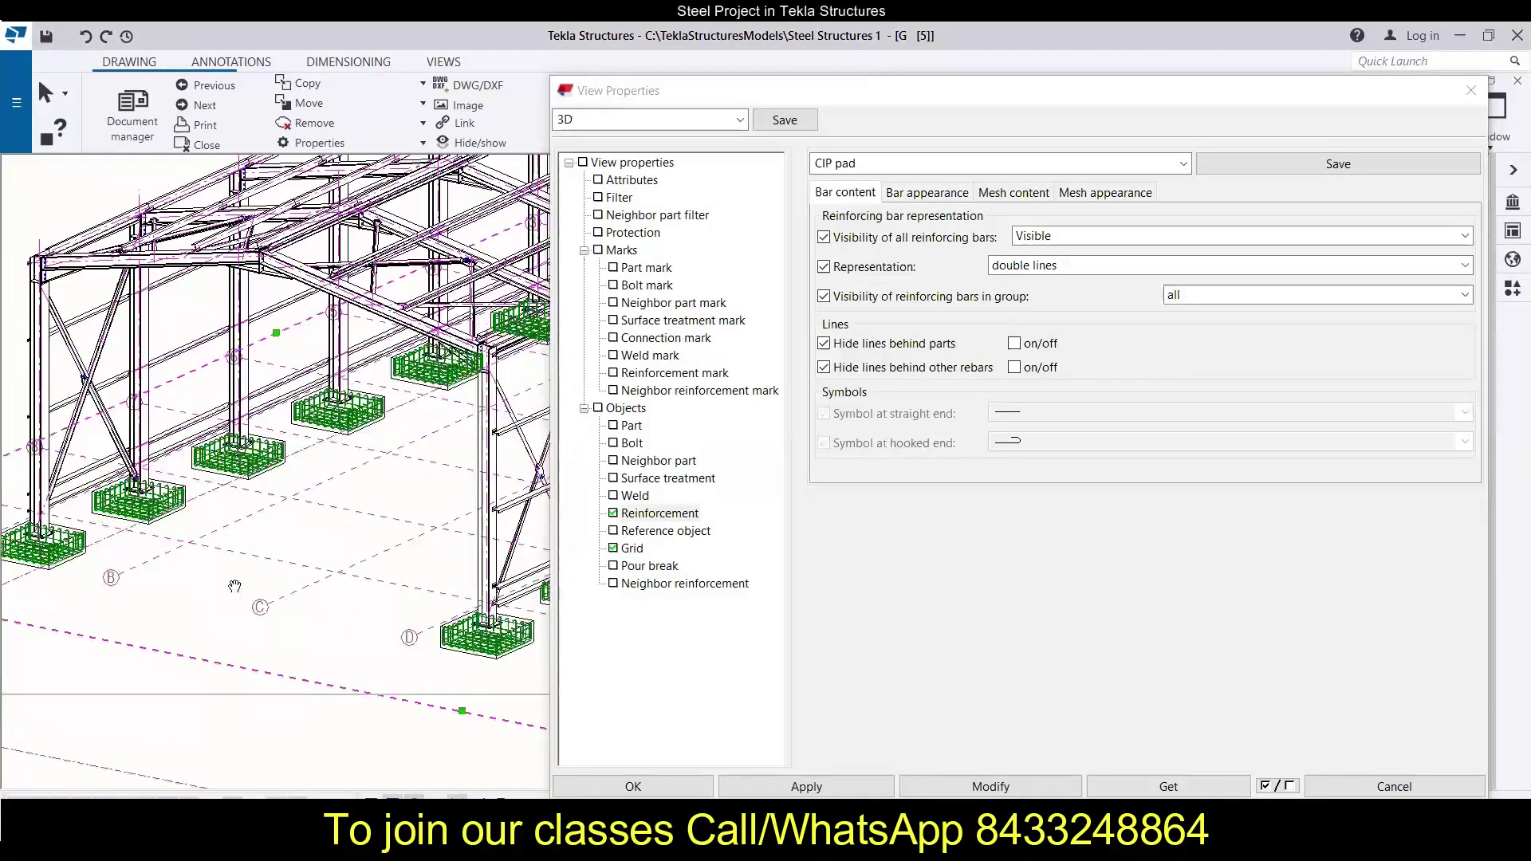
pyautogui.moveTo(182, 547); pyautogui.dragTo(395, 545, button='middle')
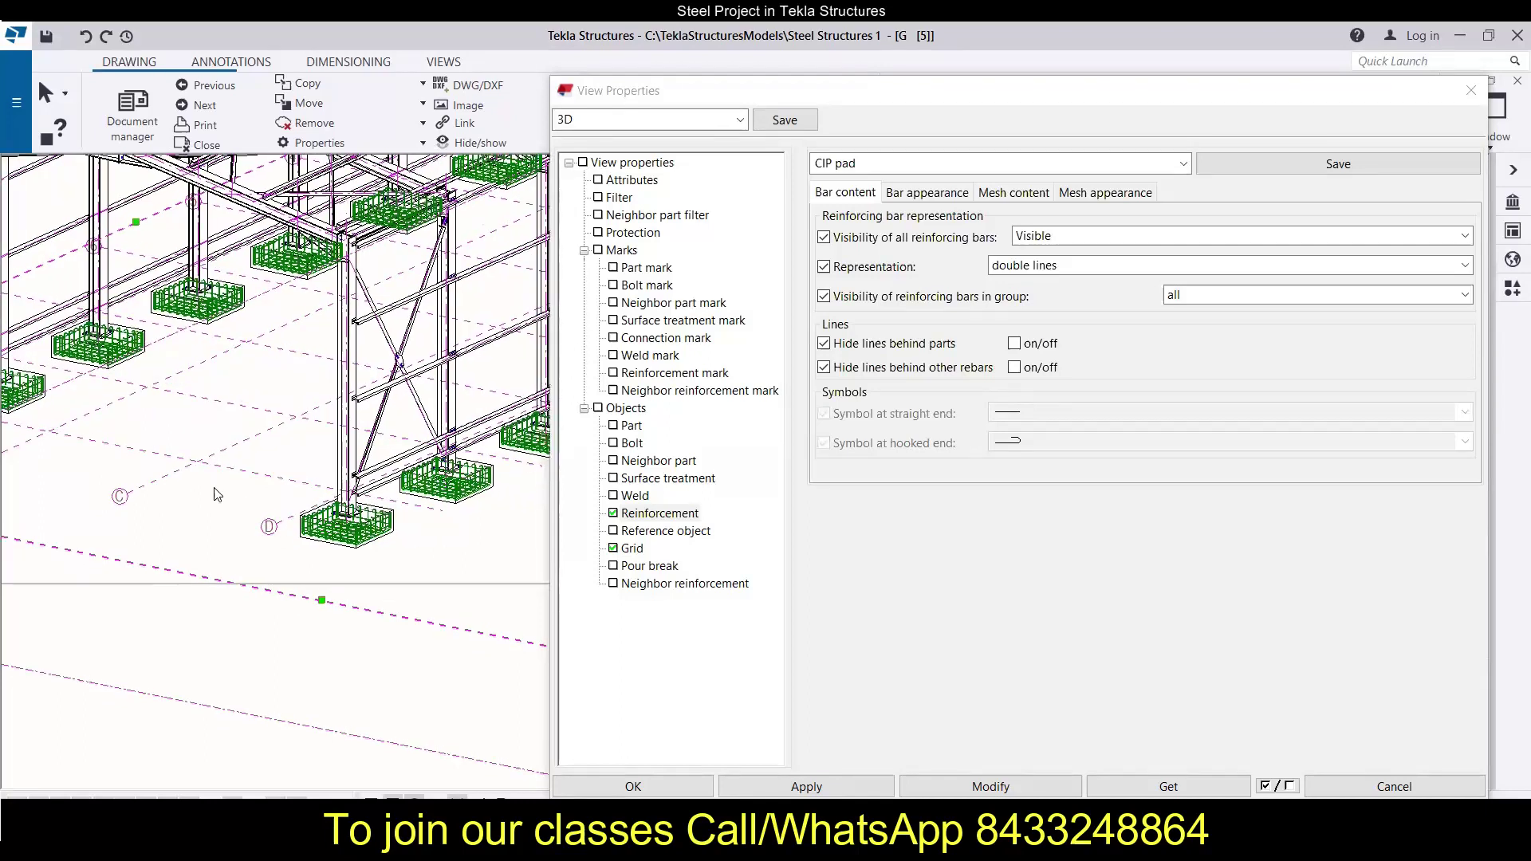
pyautogui.scroll(1, 213, 494)
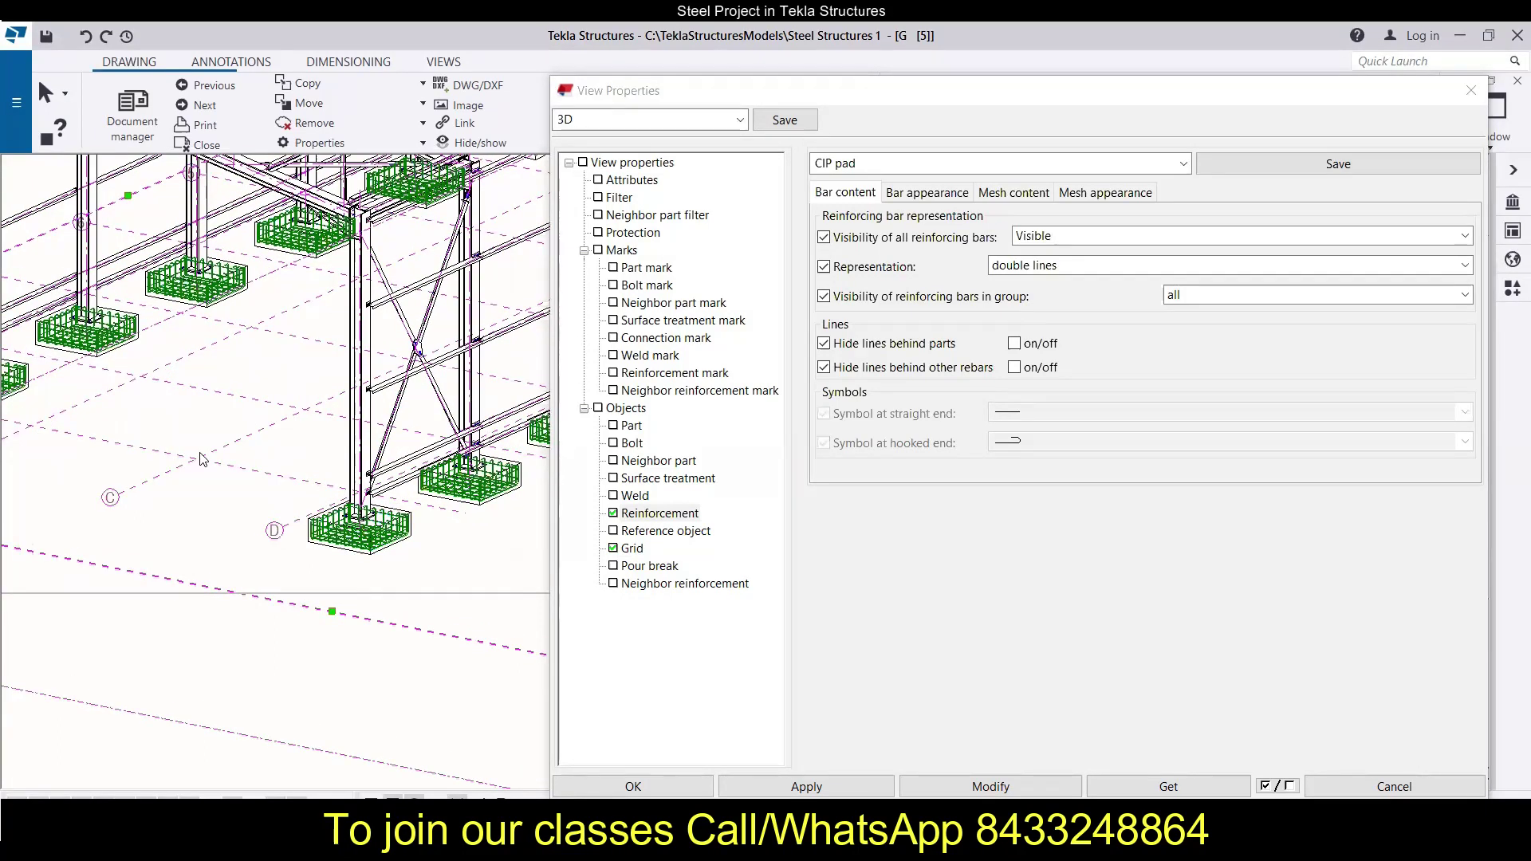
# Set the grid to Not visible in the Grid settings and apply it to the view.
pyautogui.click(638, 550)
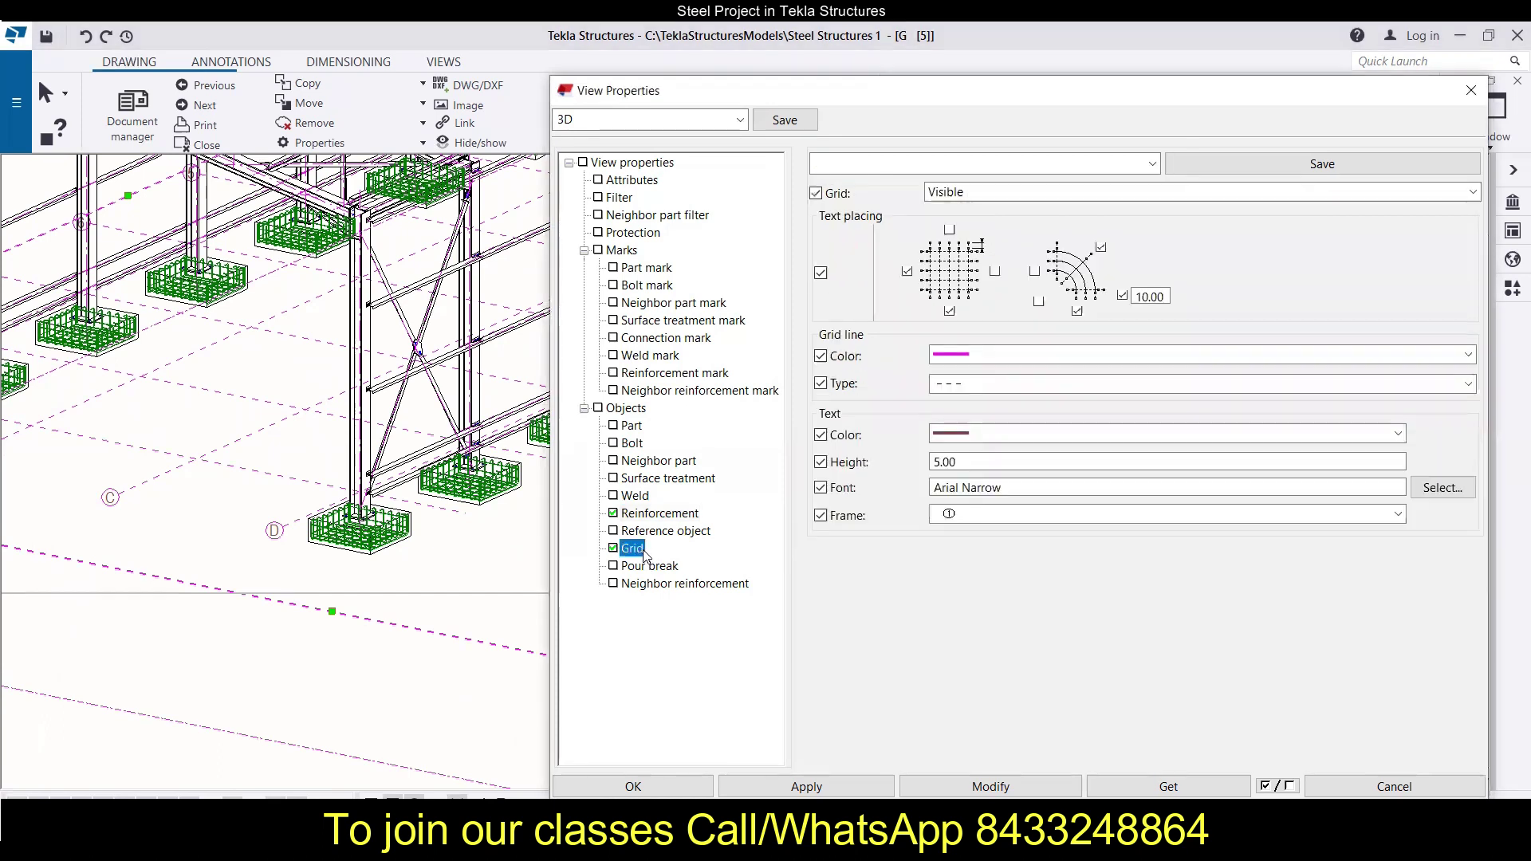
pyautogui.click(1022, 195)
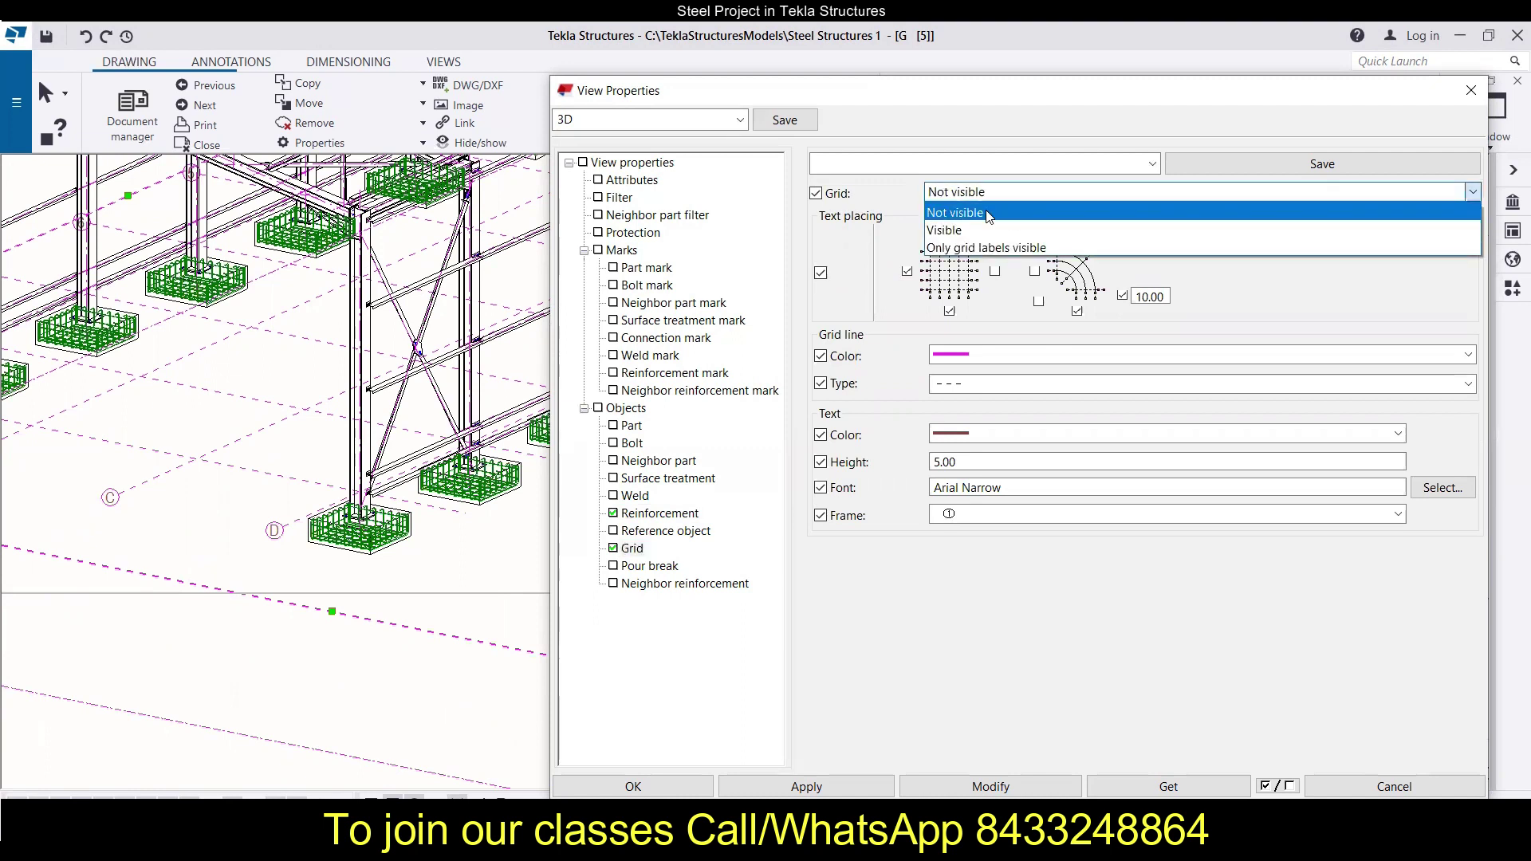
pyautogui.click(1003, 213)
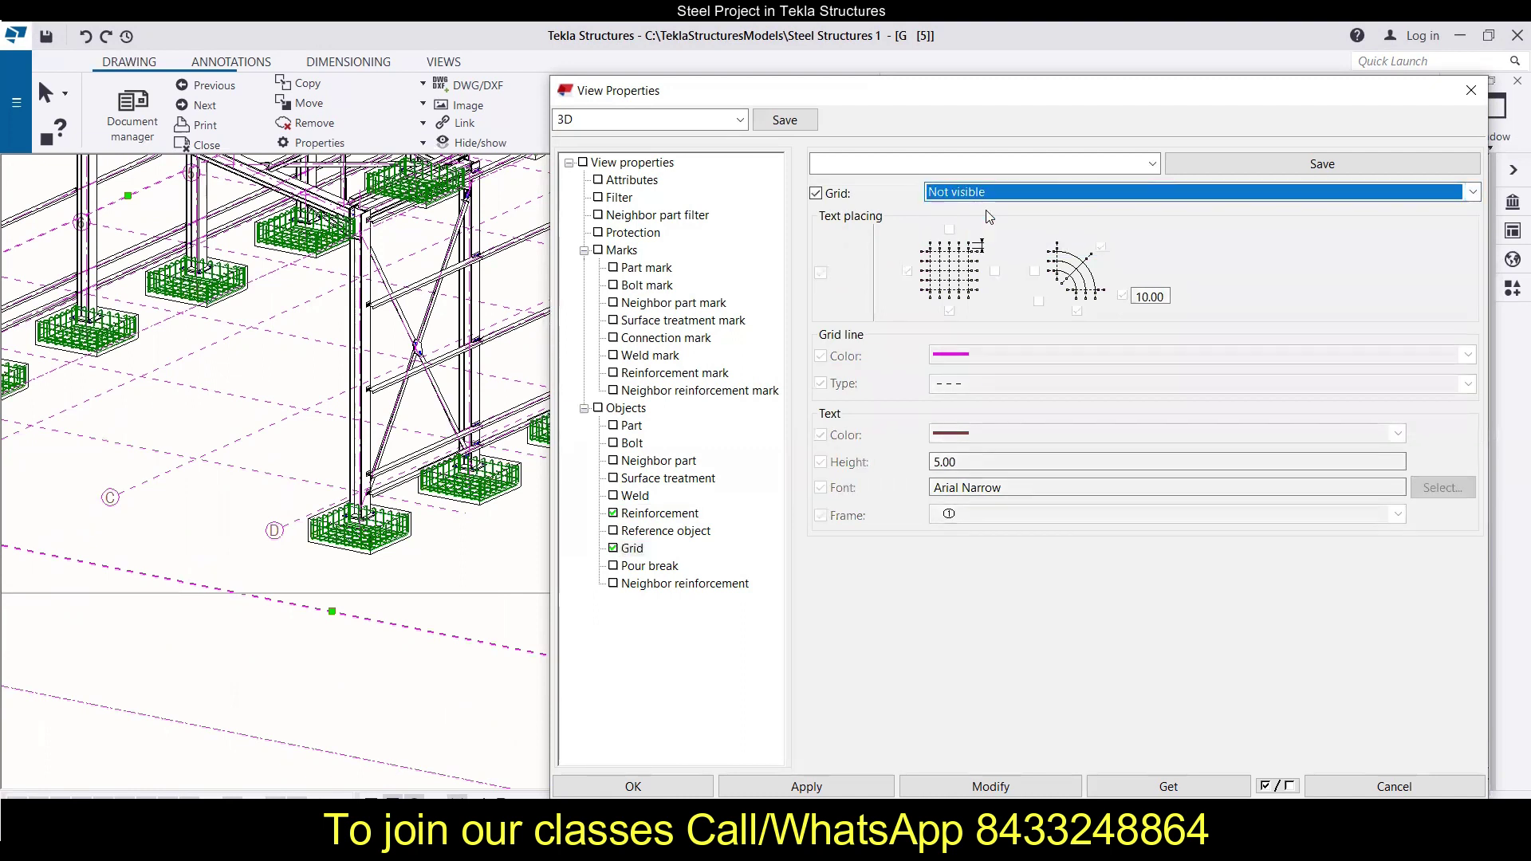
pyautogui.click(971, 789)
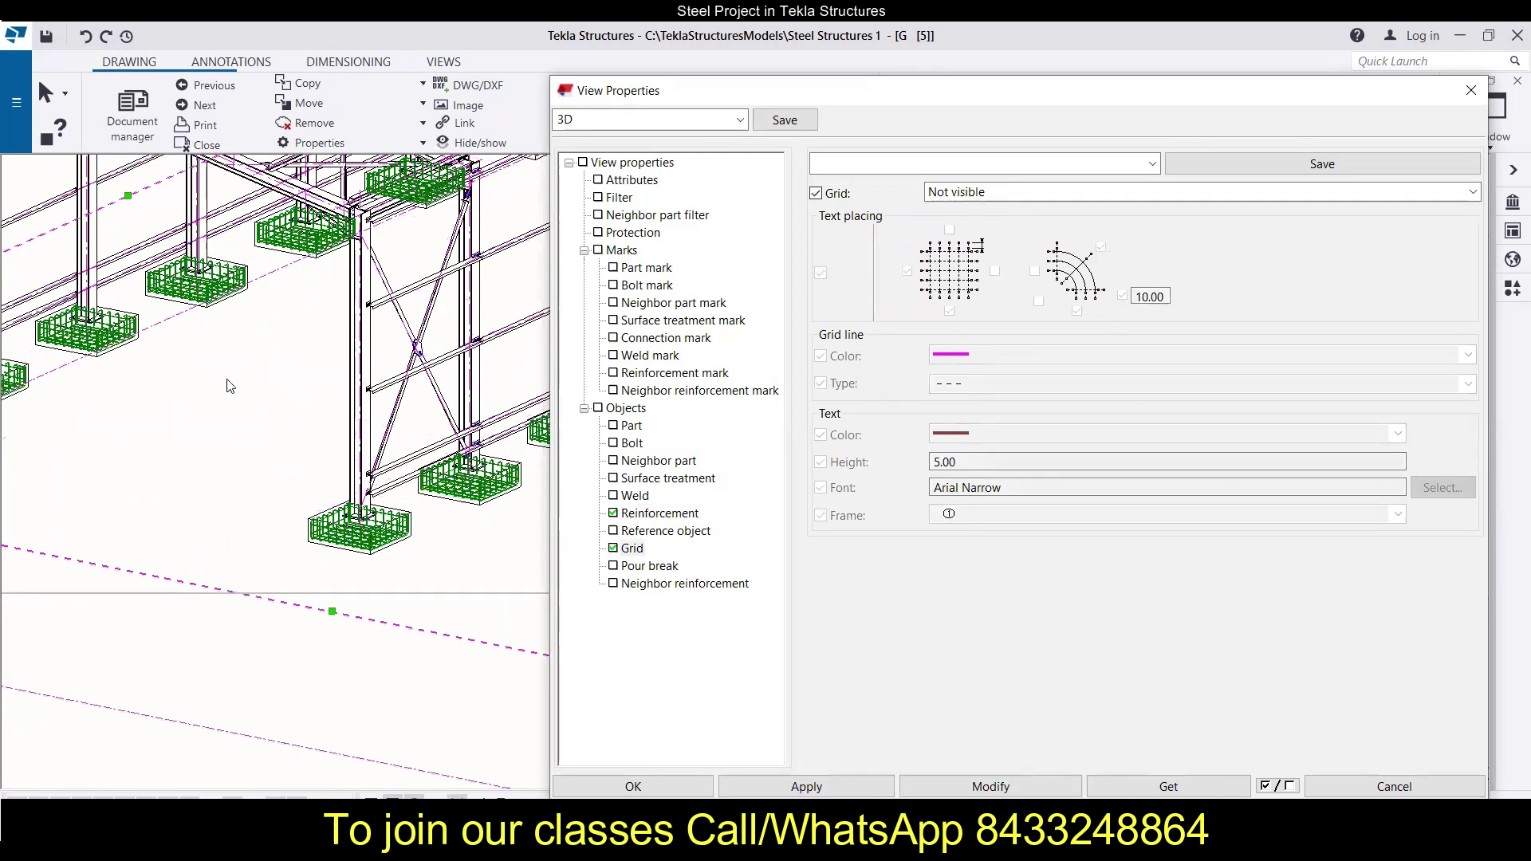
# Try 'Only grid labels visible', then set the grid to Visible and apply.
pyautogui.click(1002, 191)
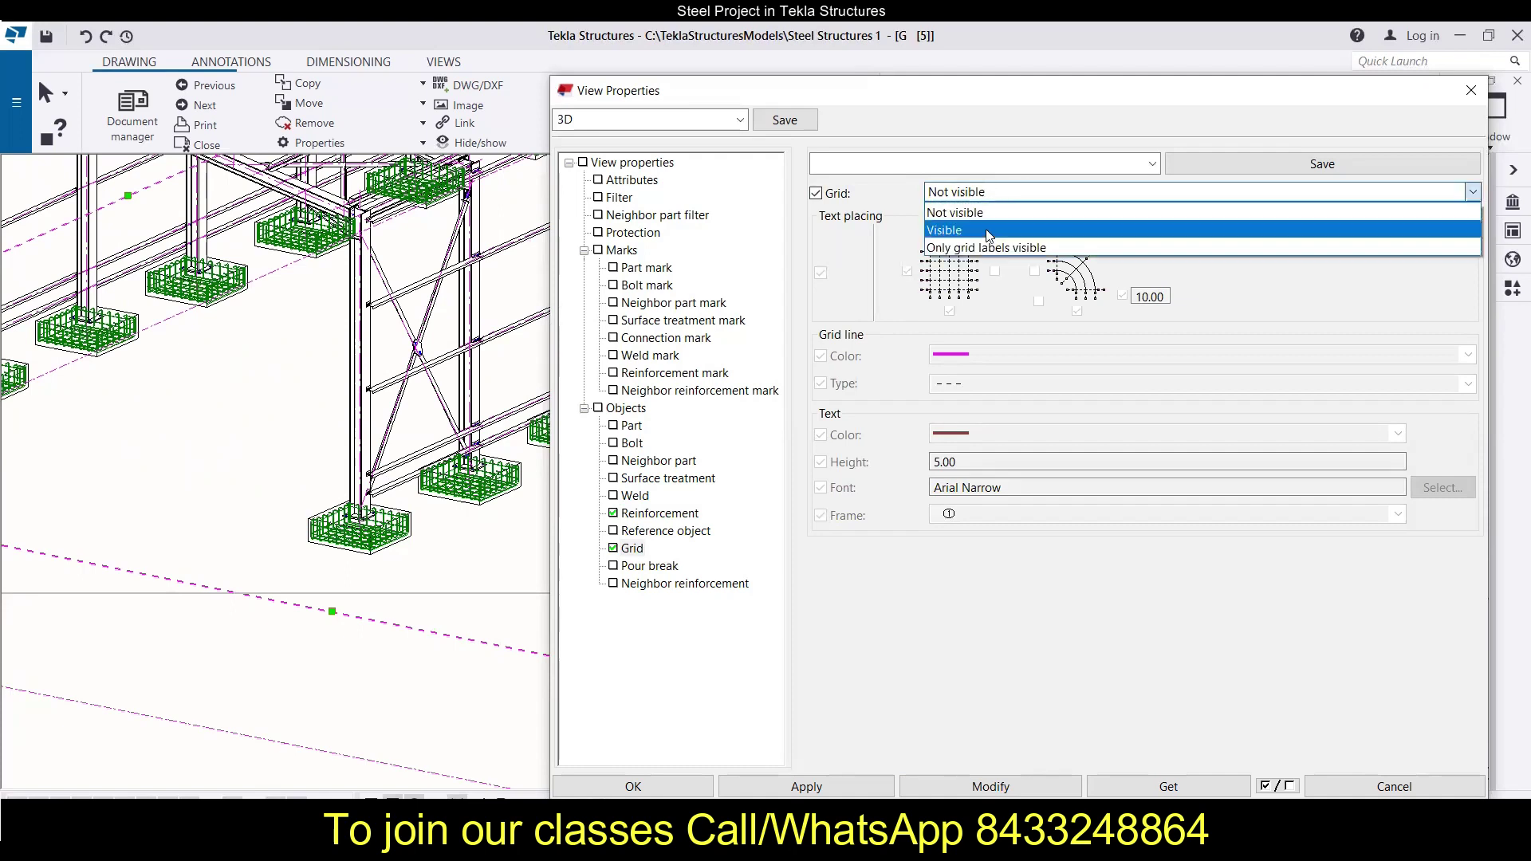
pyautogui.click(989, 248)
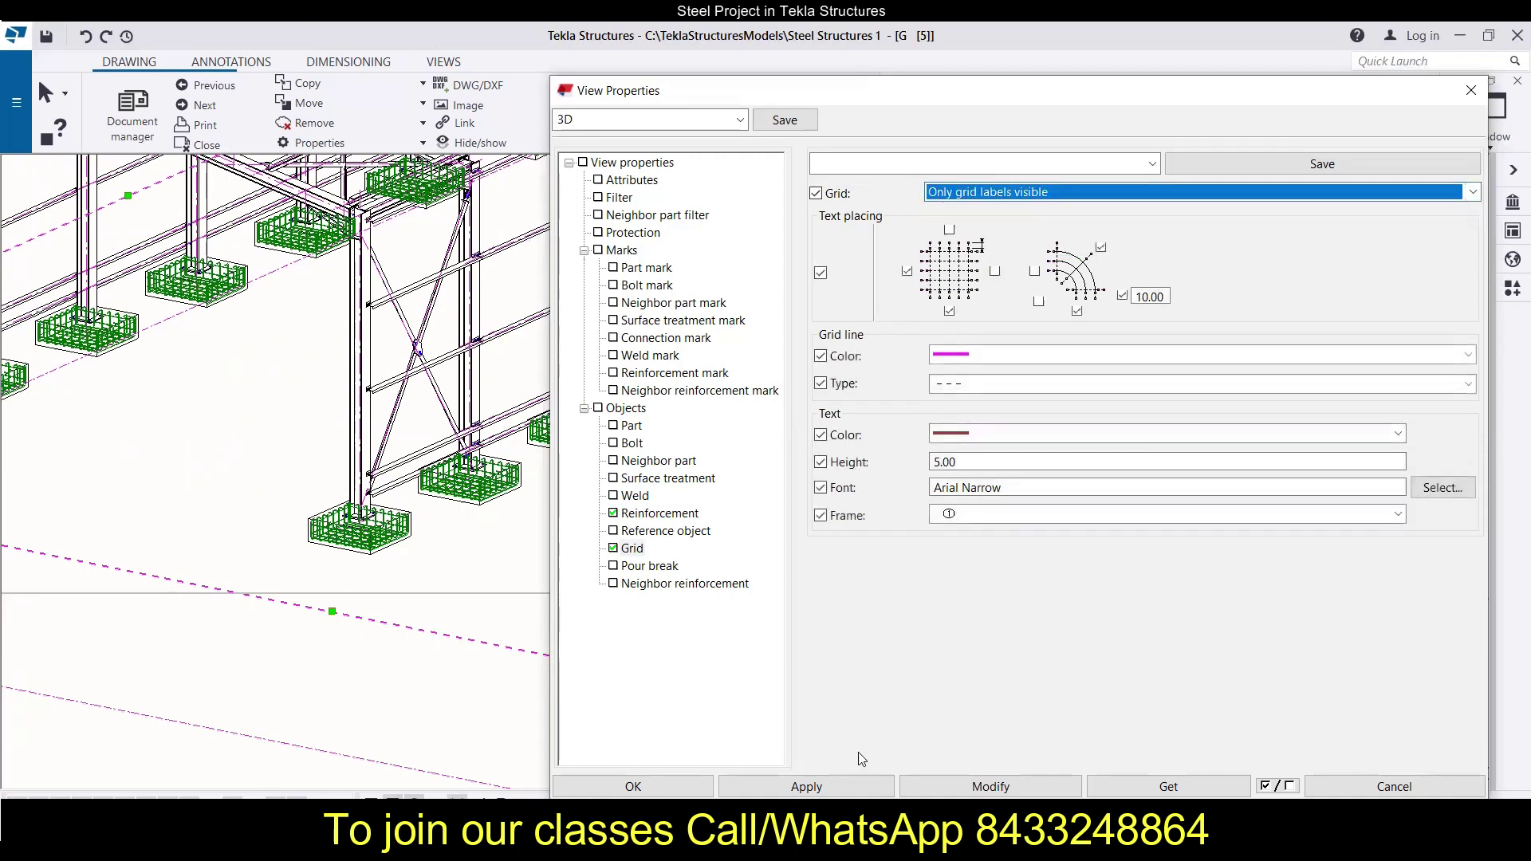
pyautogui.click(967, 788)
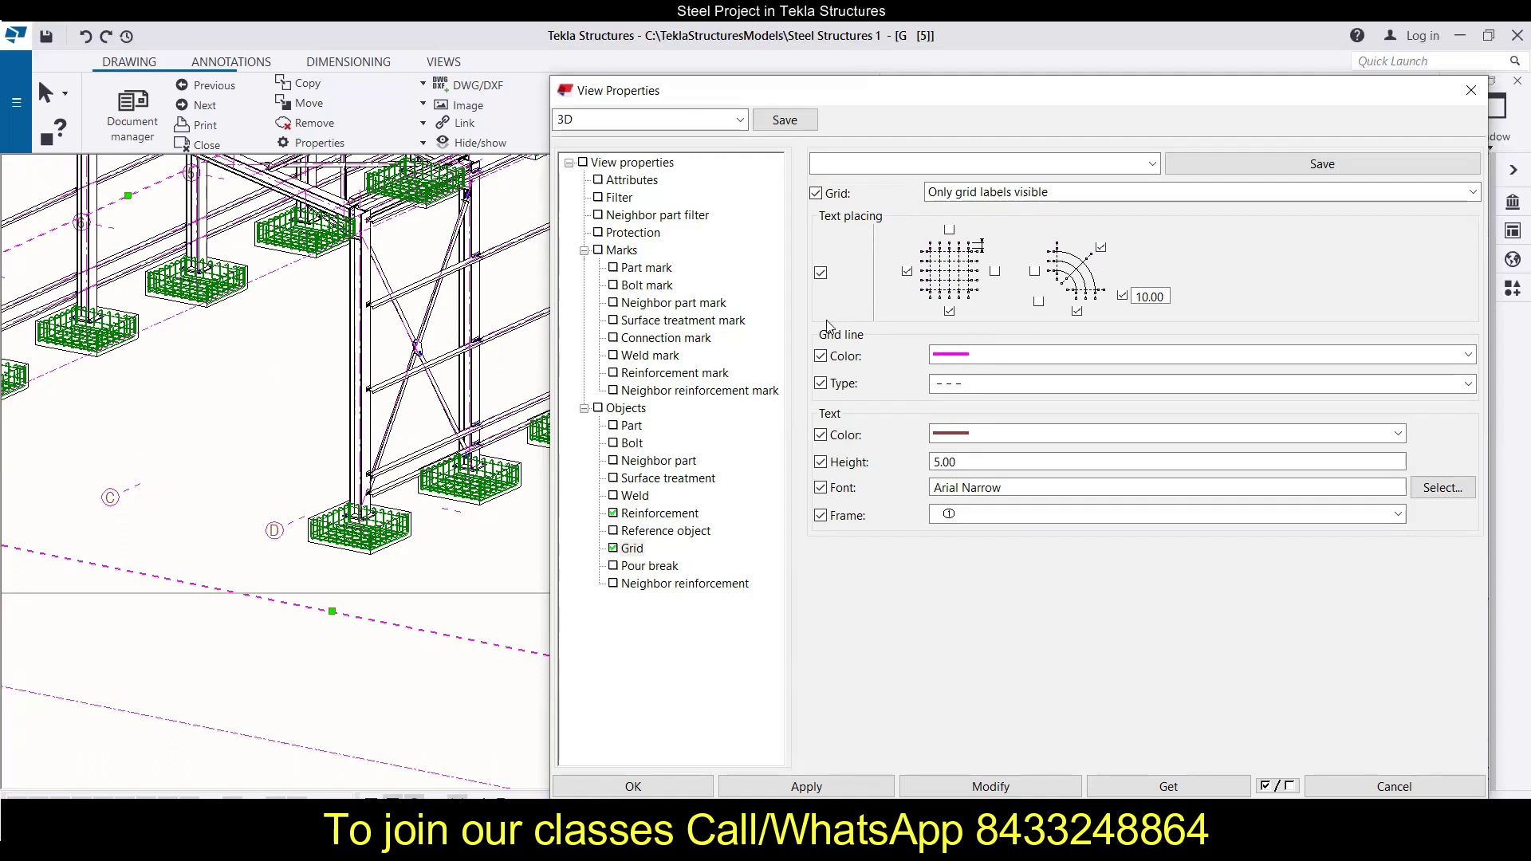
pyautogui.click(981, 192)
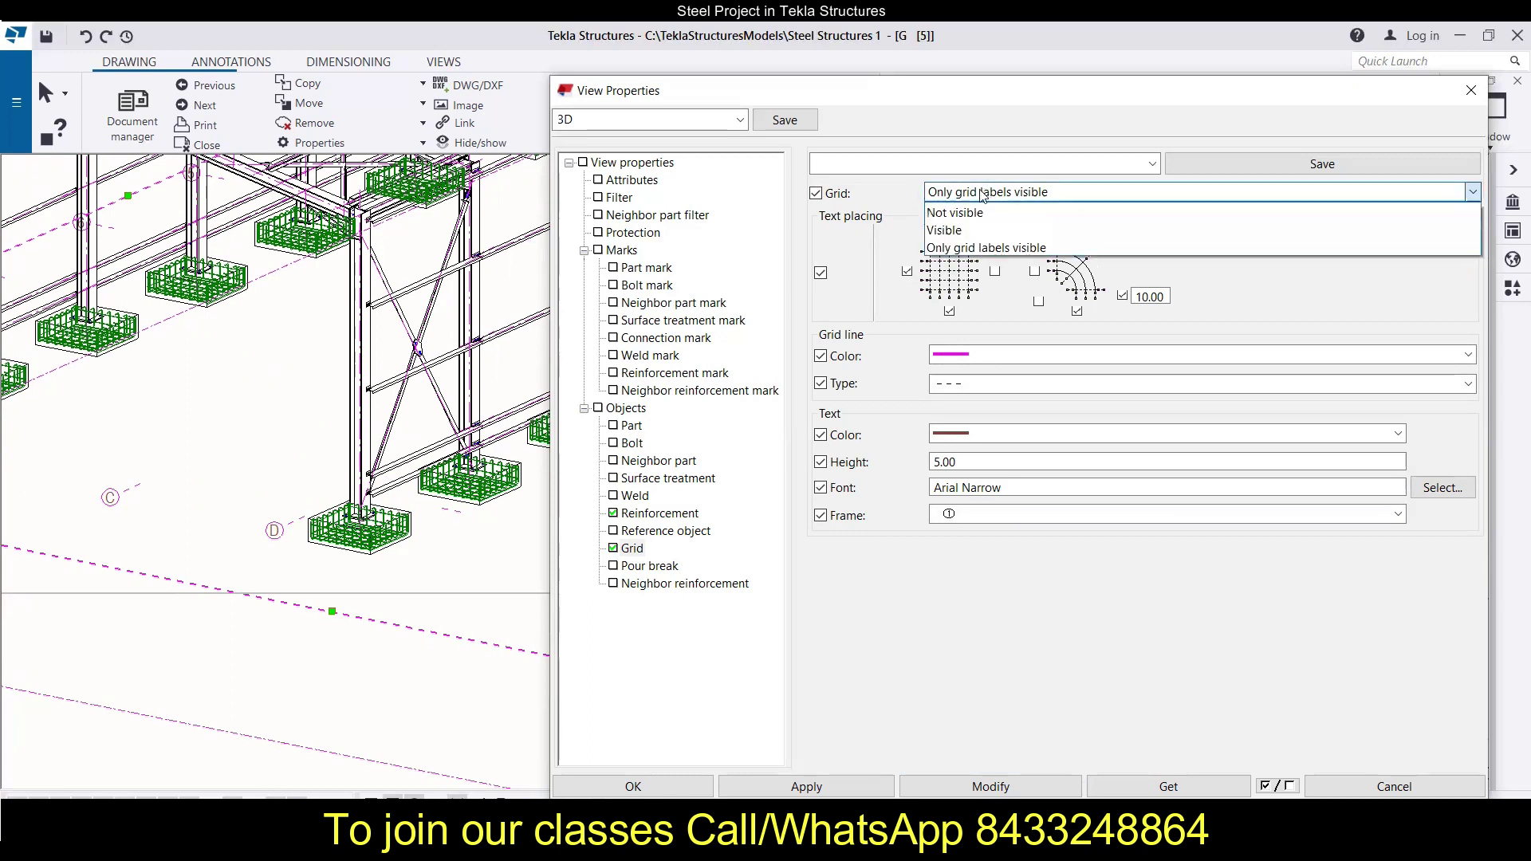
pyautogui.click(955, 228)
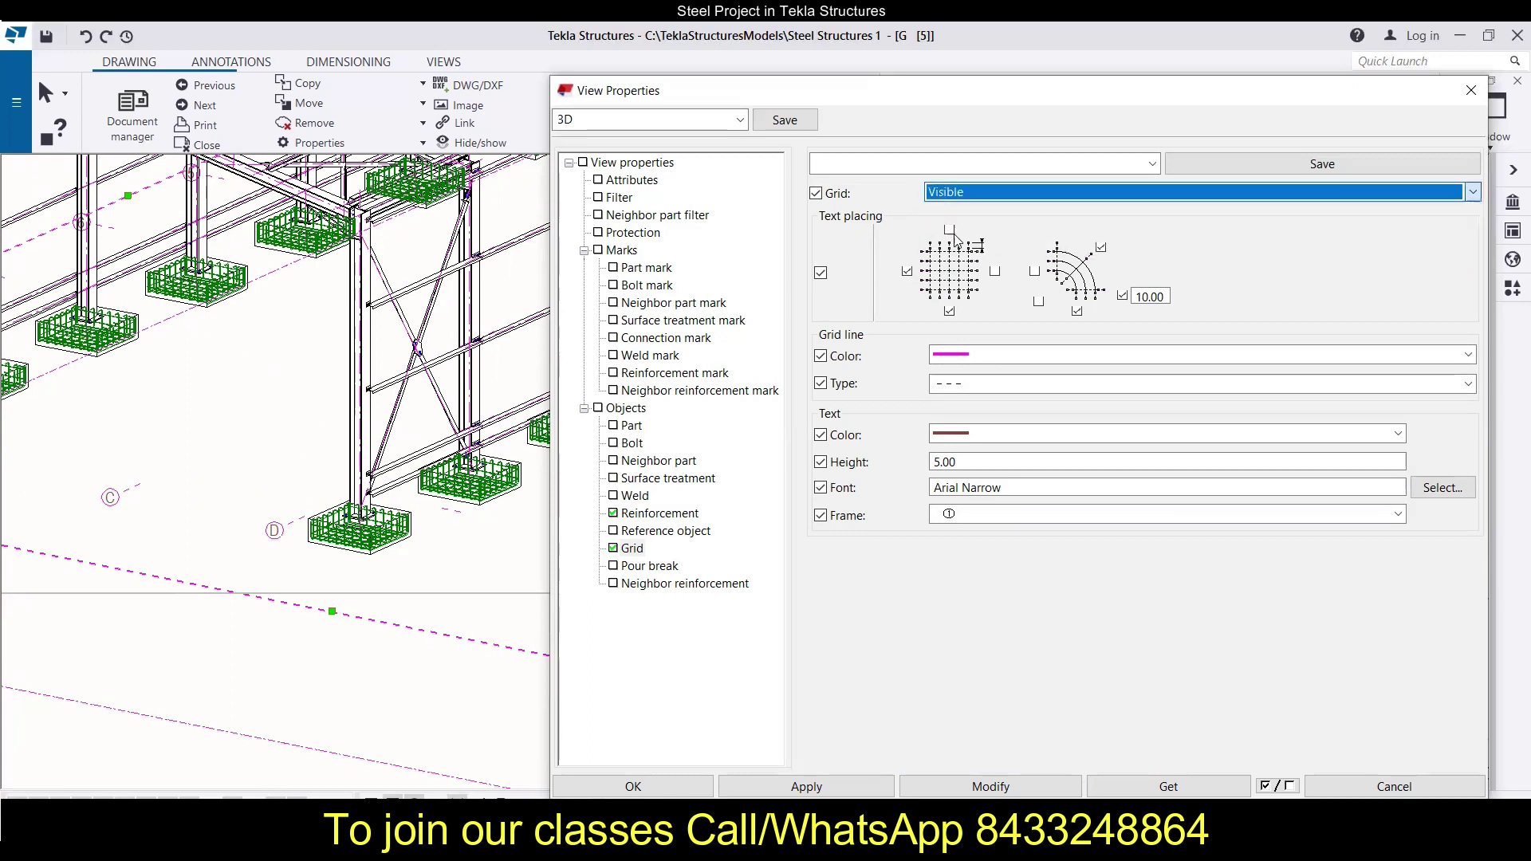
pyautogui.click(953, 788)
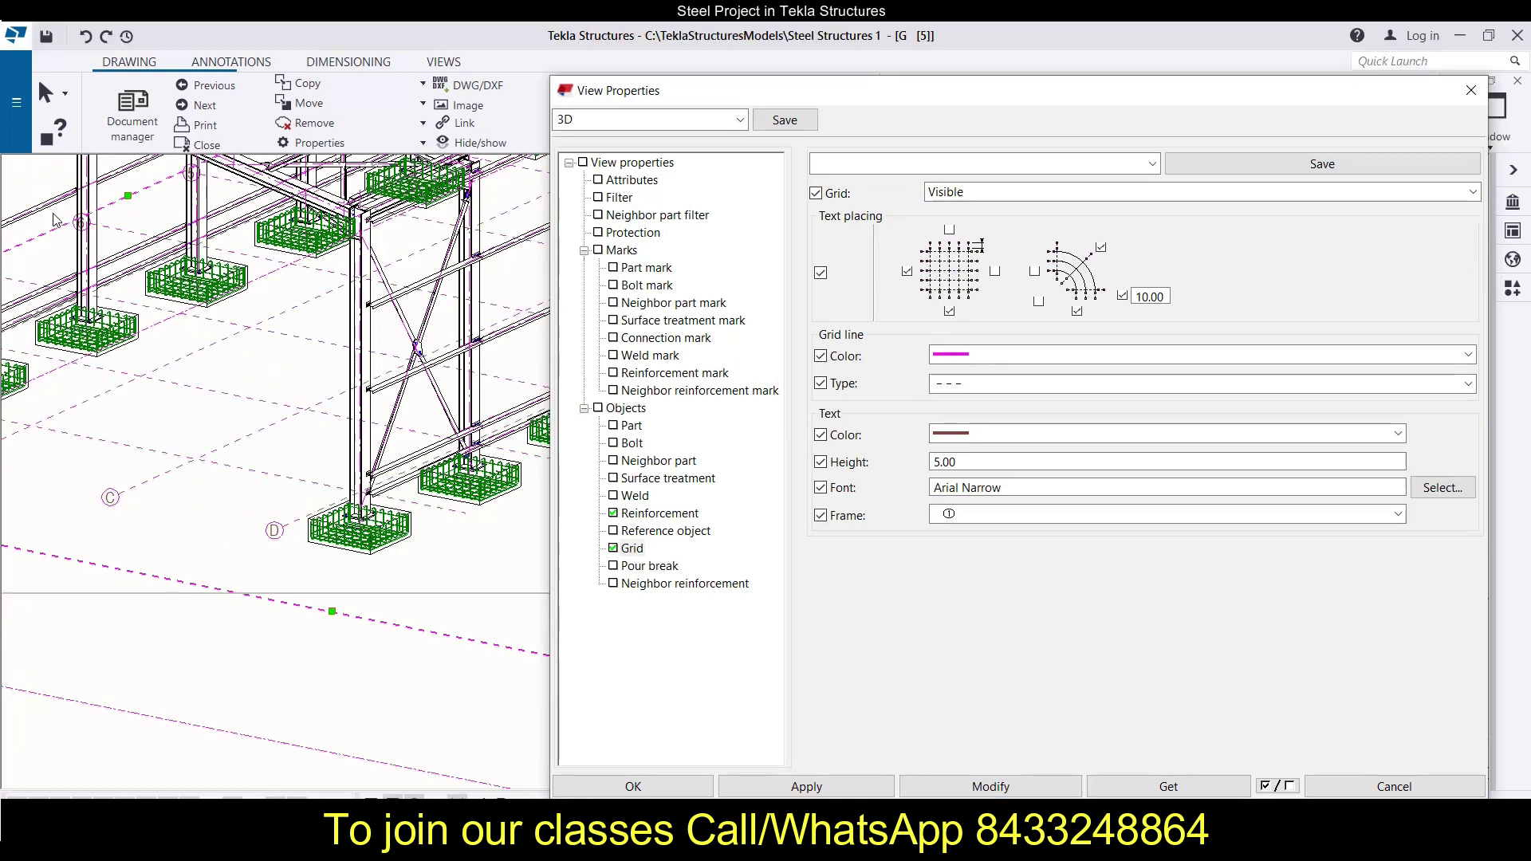
# Inspect the grids, then reapply the settings so grid labels 7, 8 and 9 appear.
pyautogui.scroll(6, 54, 219)
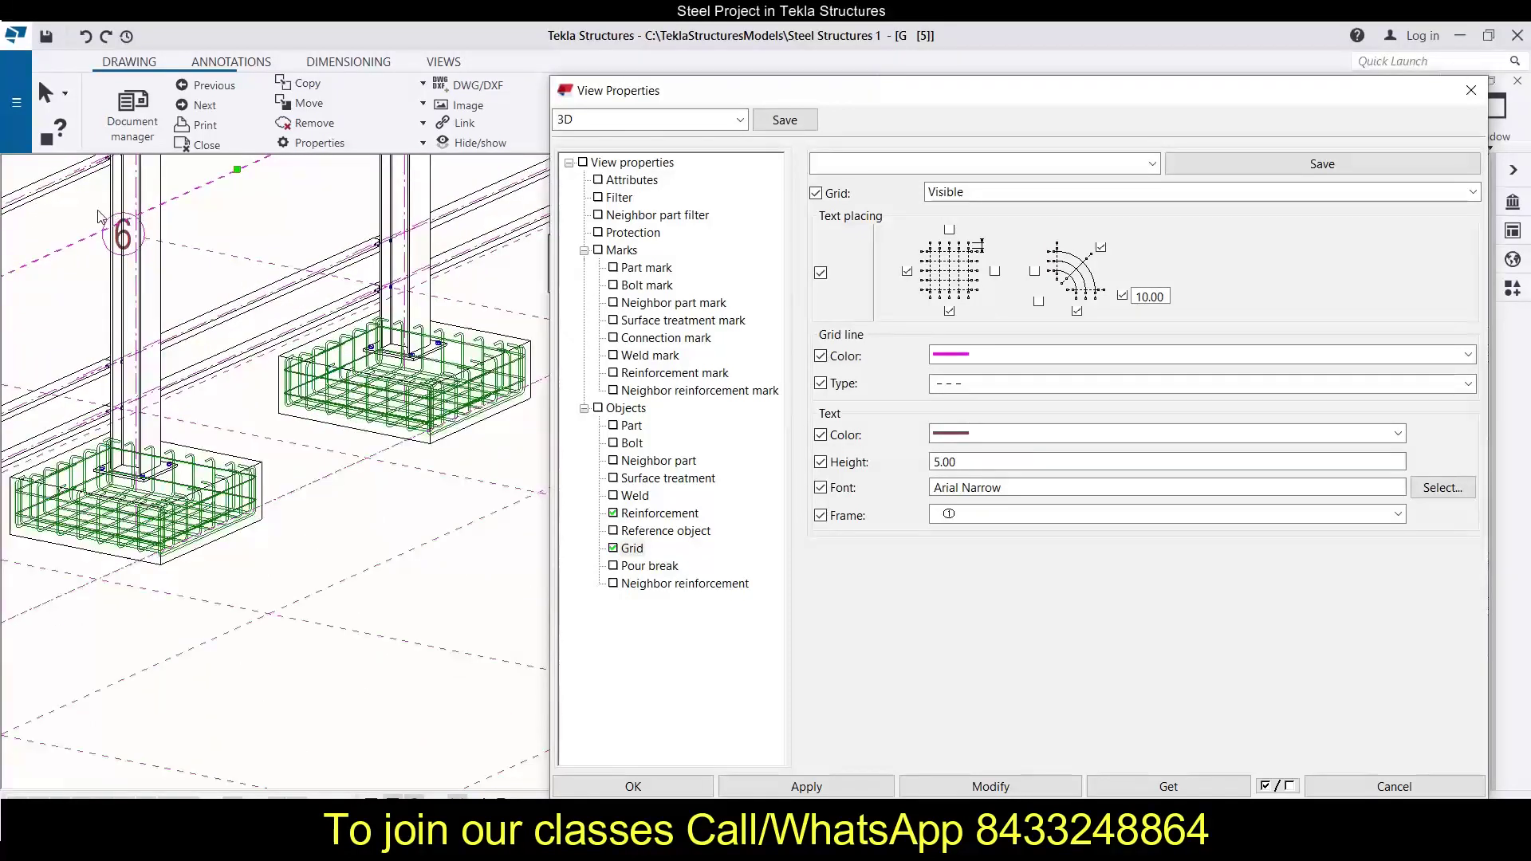
pyautogui.scroll(-5, 88, 222)
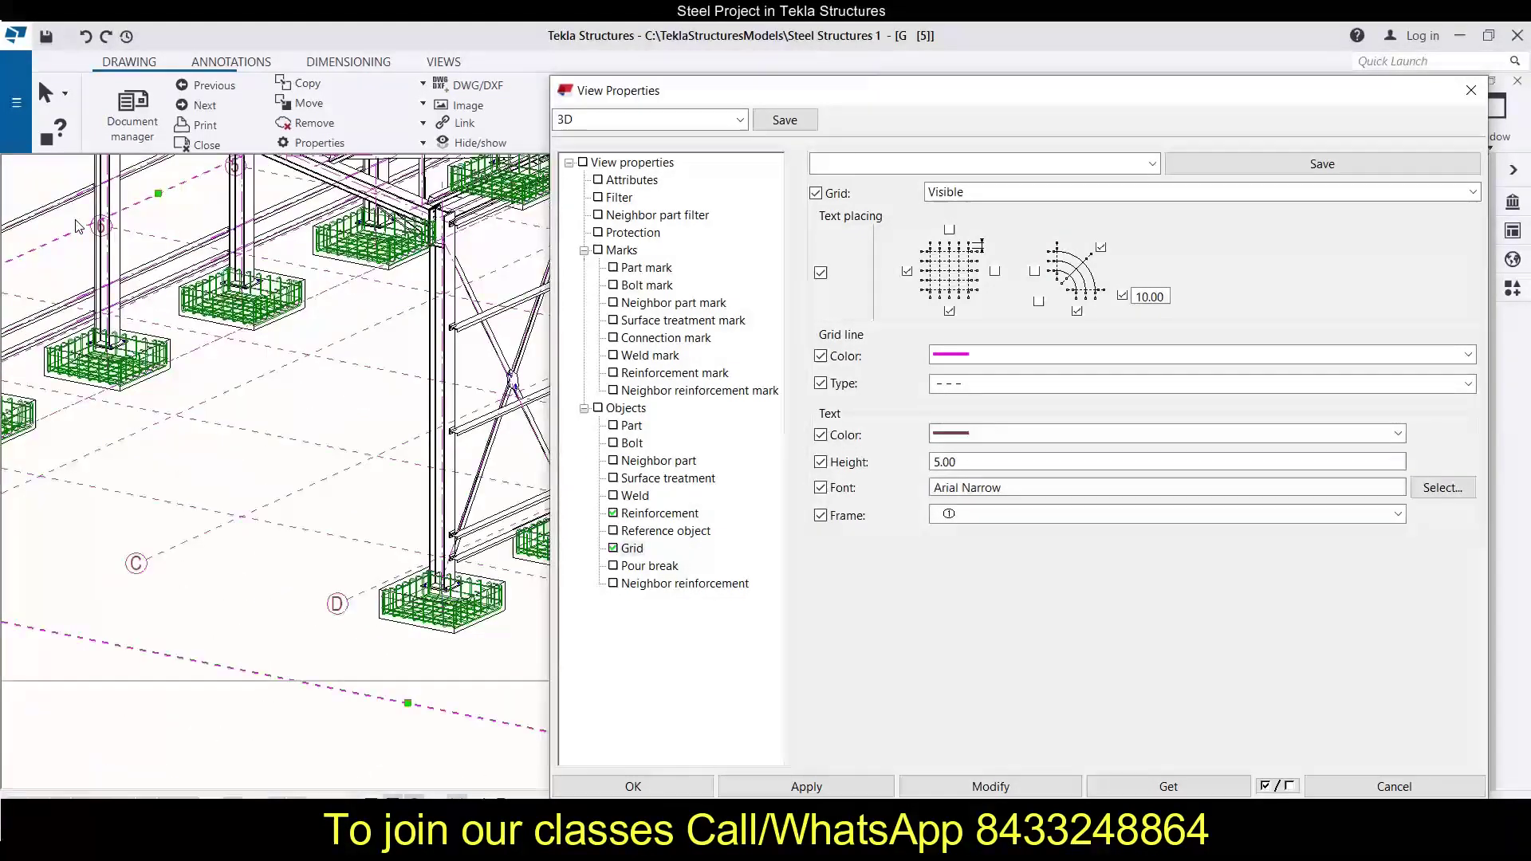
pyautogui.scroll(-5, 77, 226)
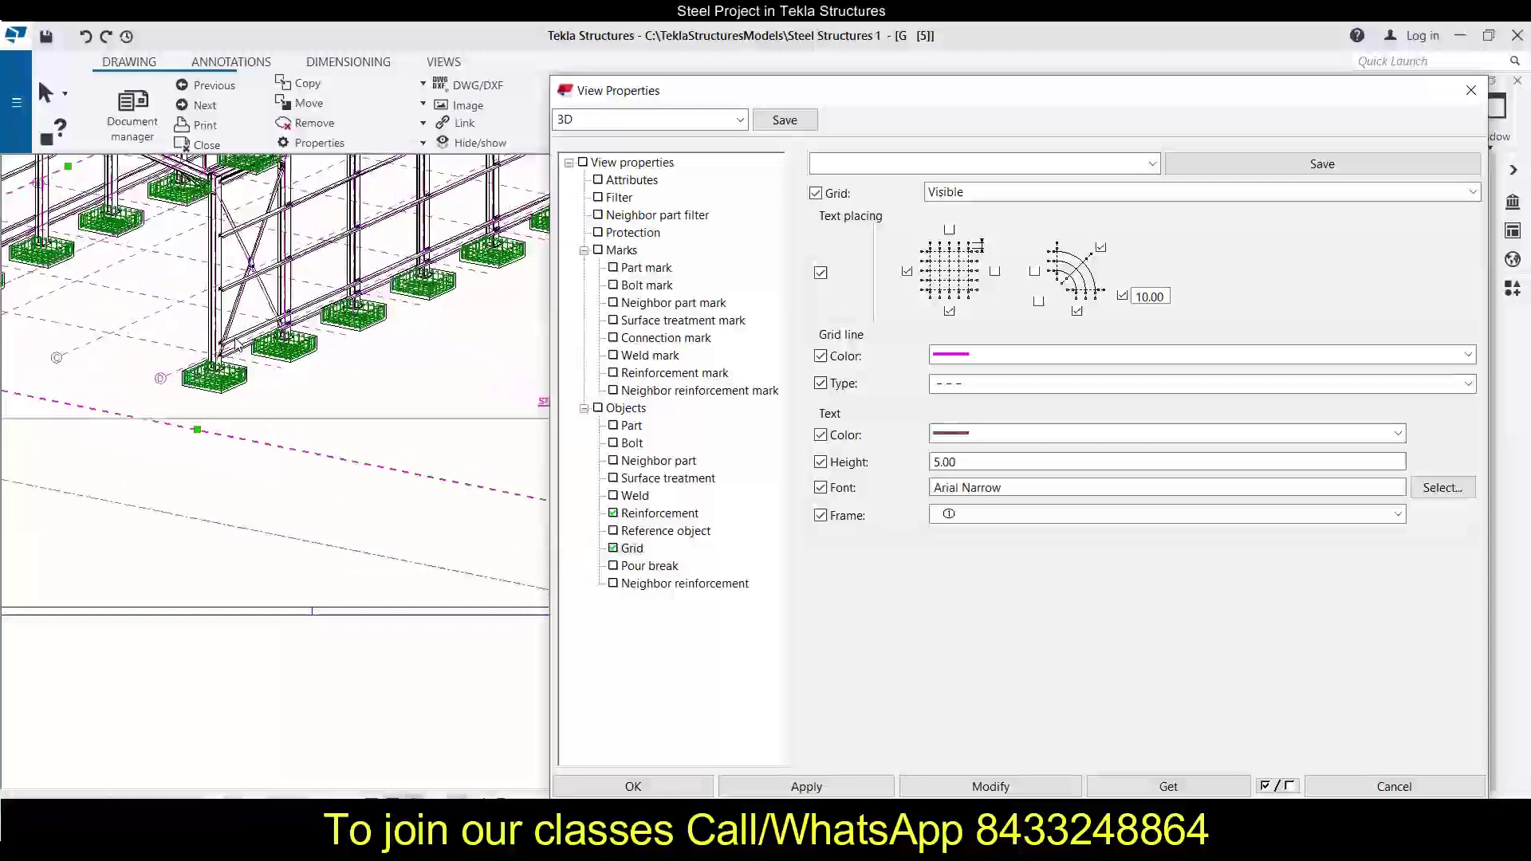
pyautogui.scroll(2, 239, 346)
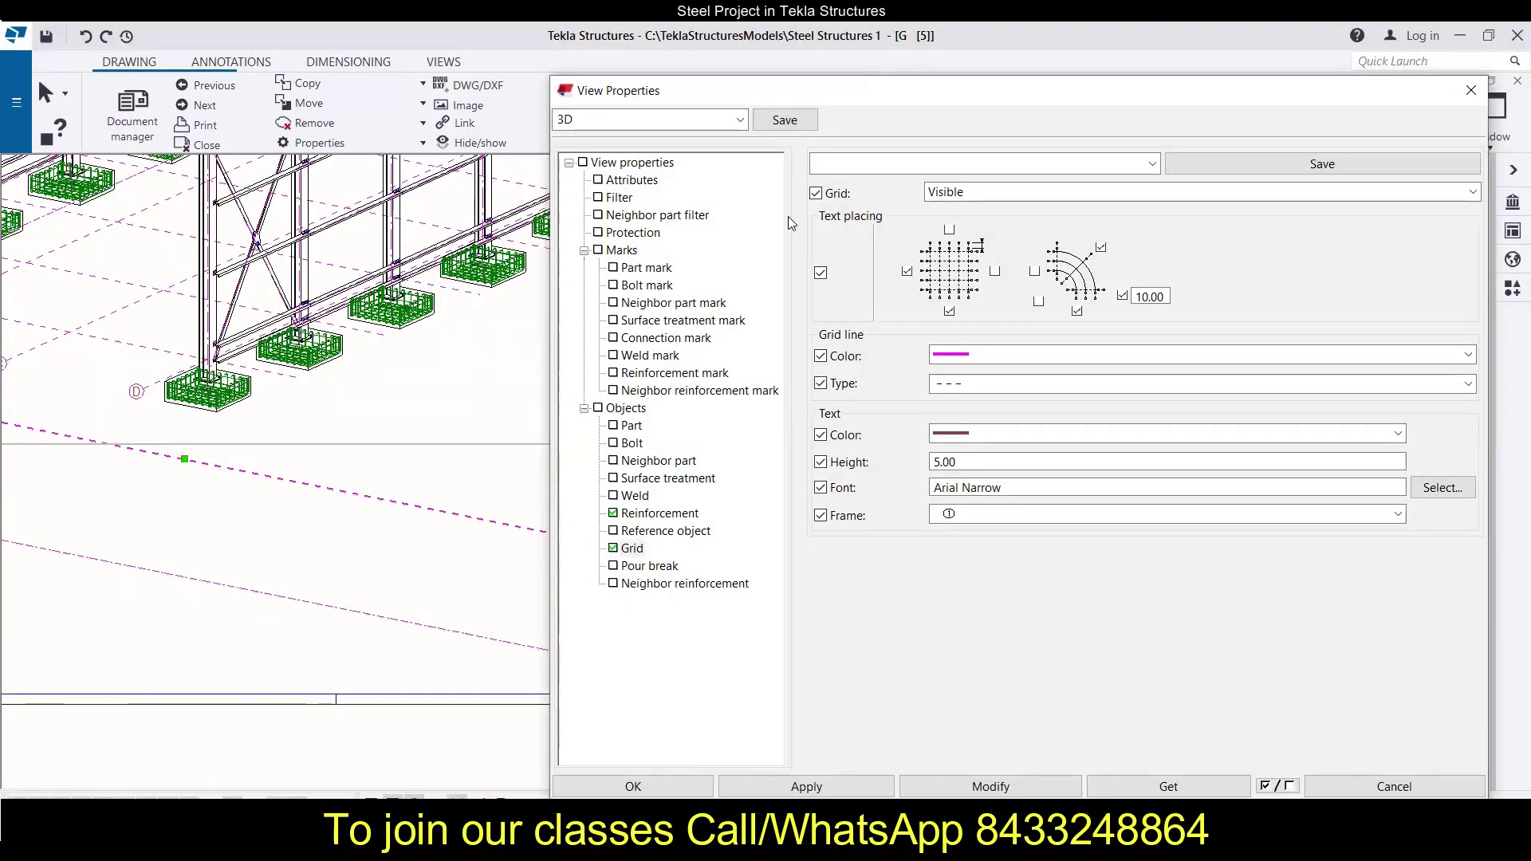
pyautogui.scroll(-4, 302, 327)
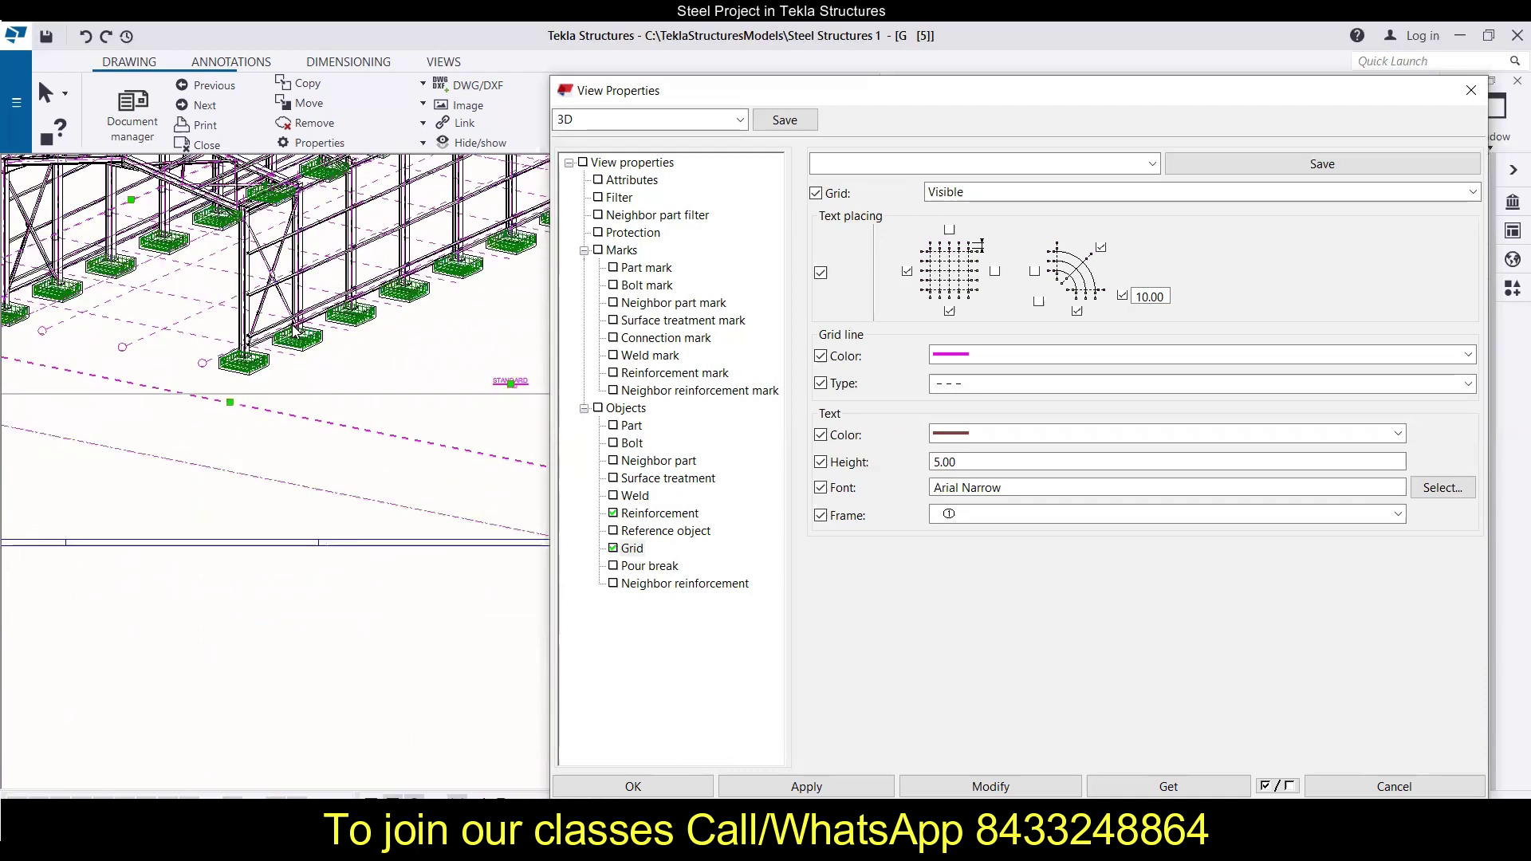
pyautogui.scroll(4, 296, 332)
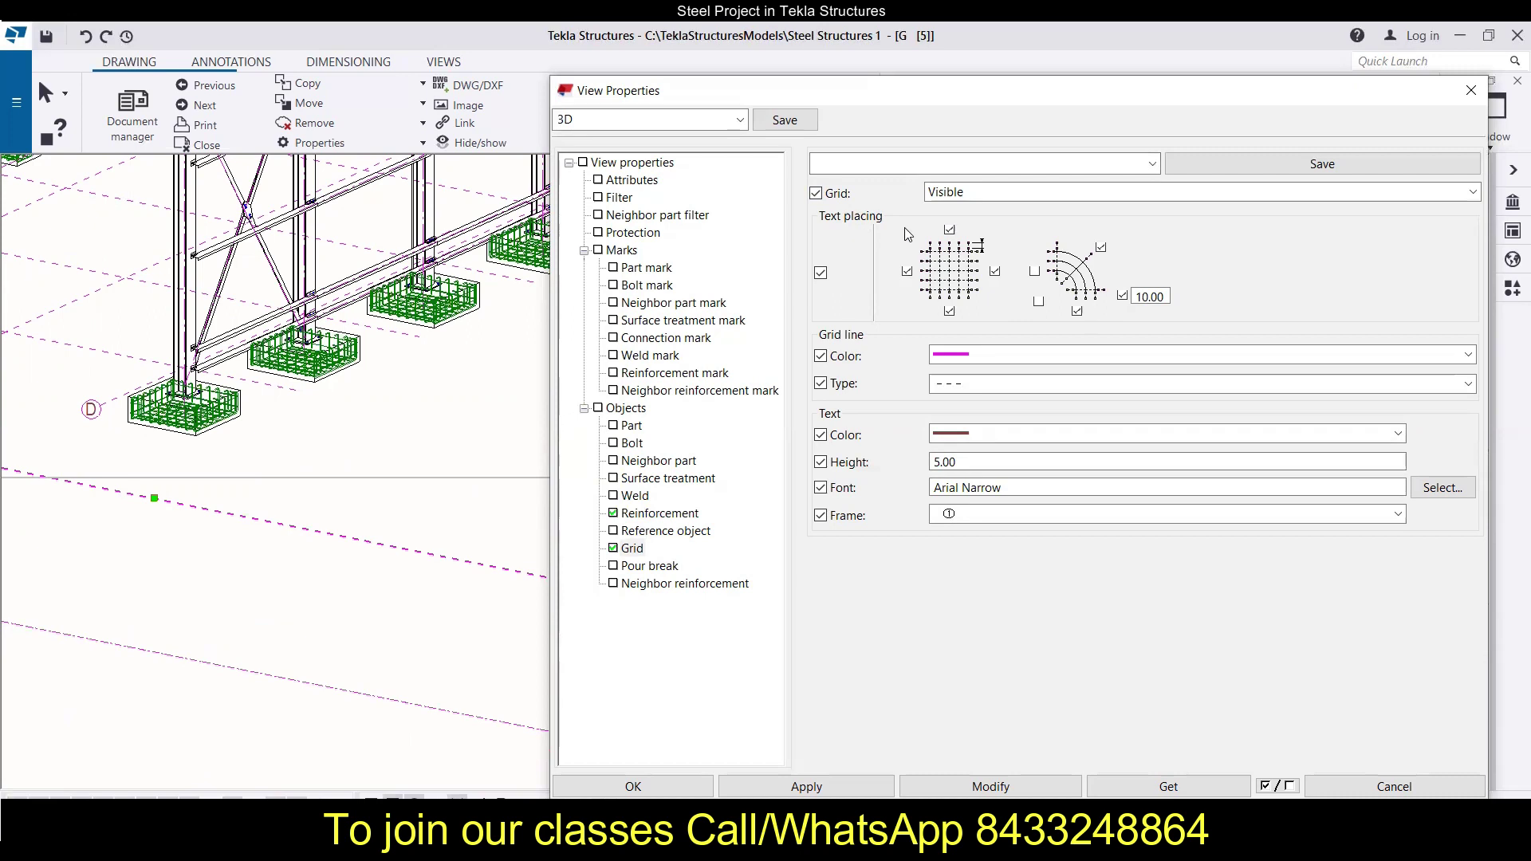
pyautogui.click(968, 788)
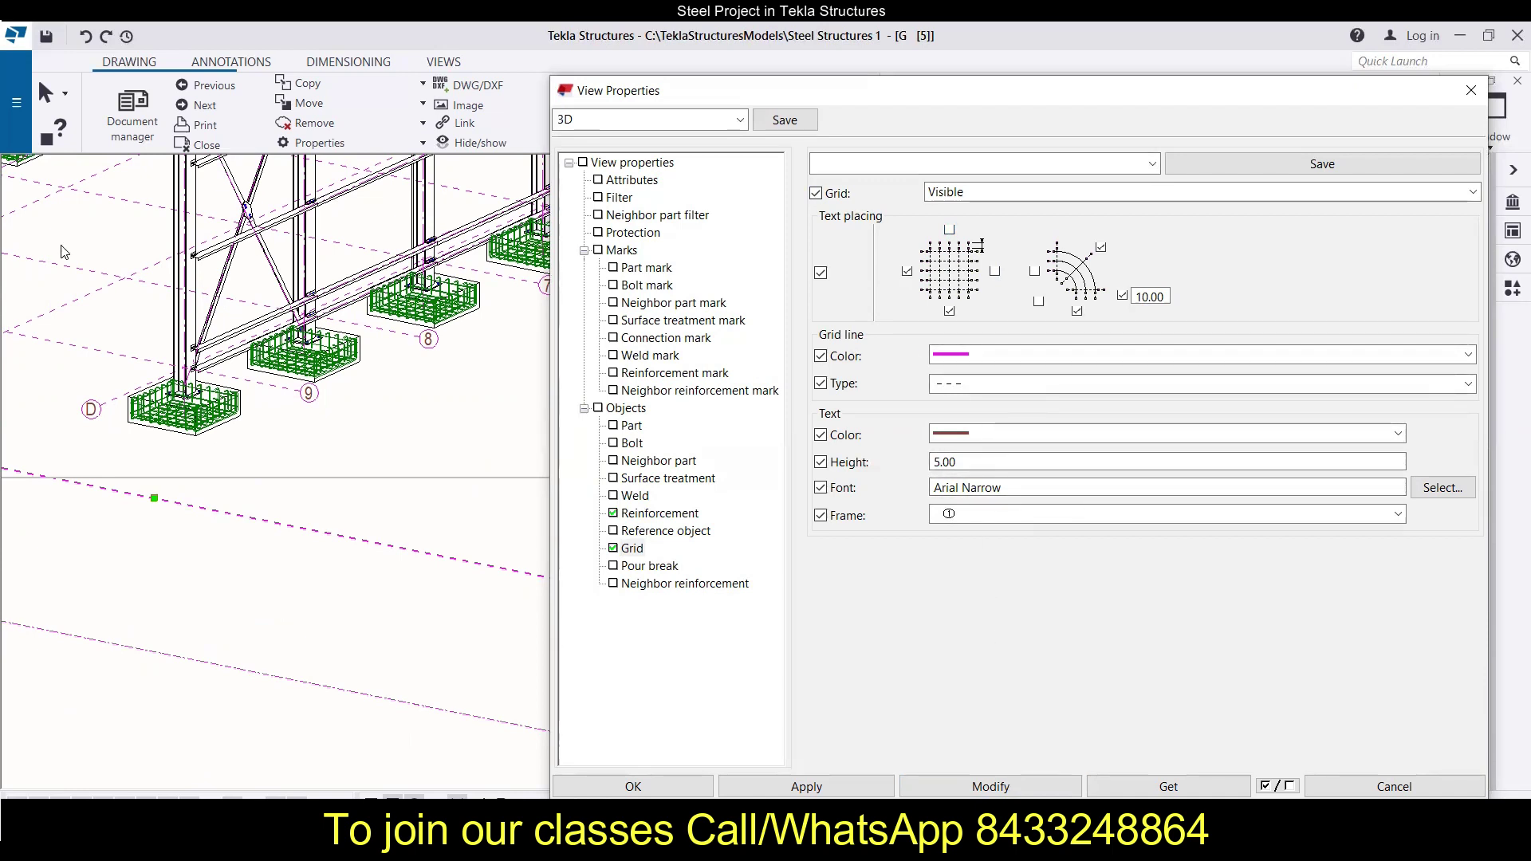
# Make the grid lines dark green with a finer dashed line type, then orbit to check.
pyautogui.click(931, 355)
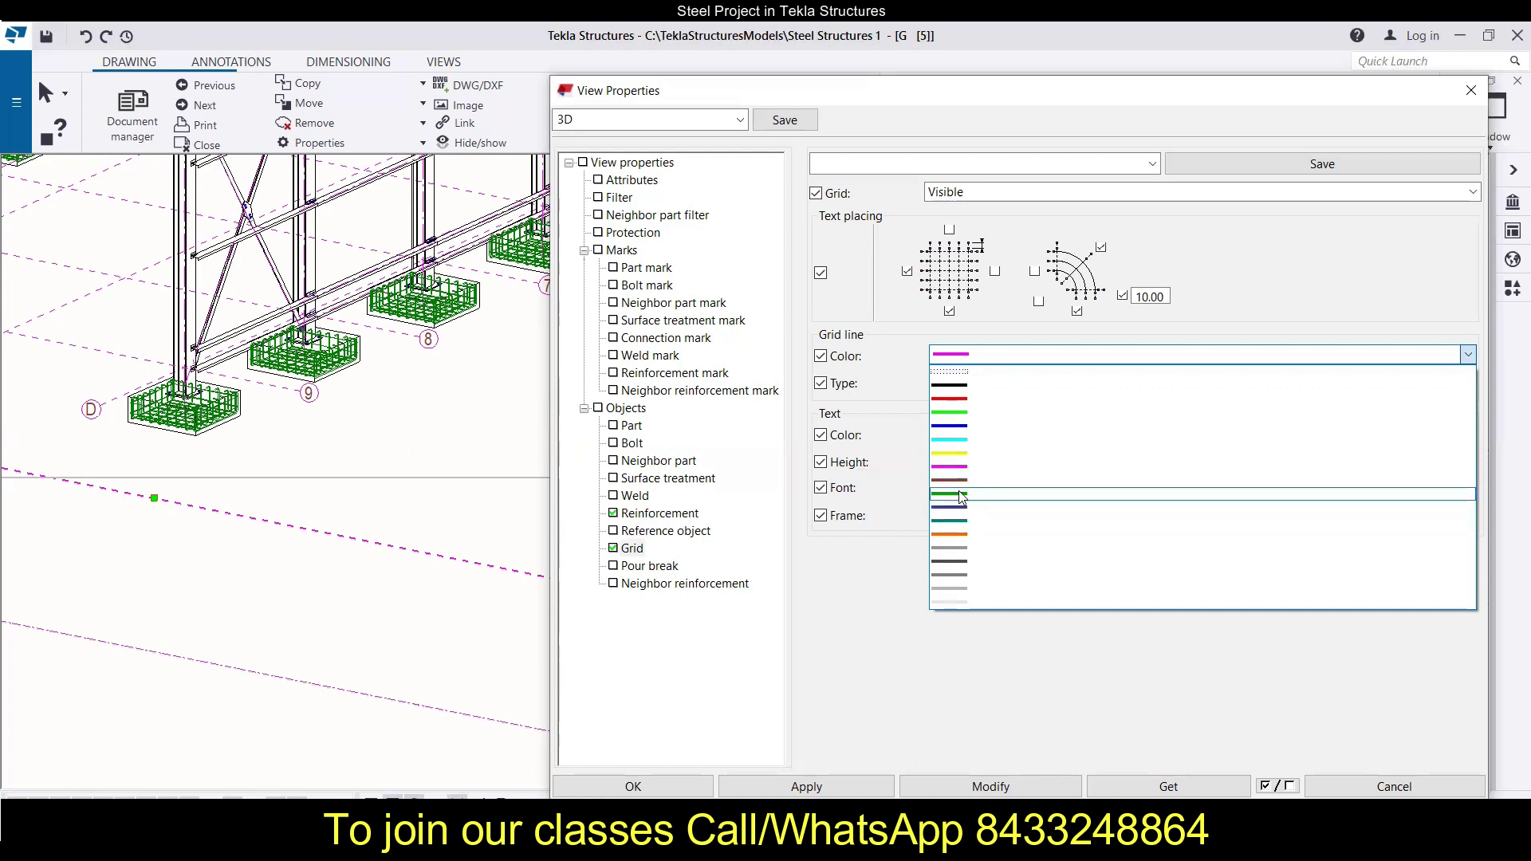
pyautogui.click(953, 495)
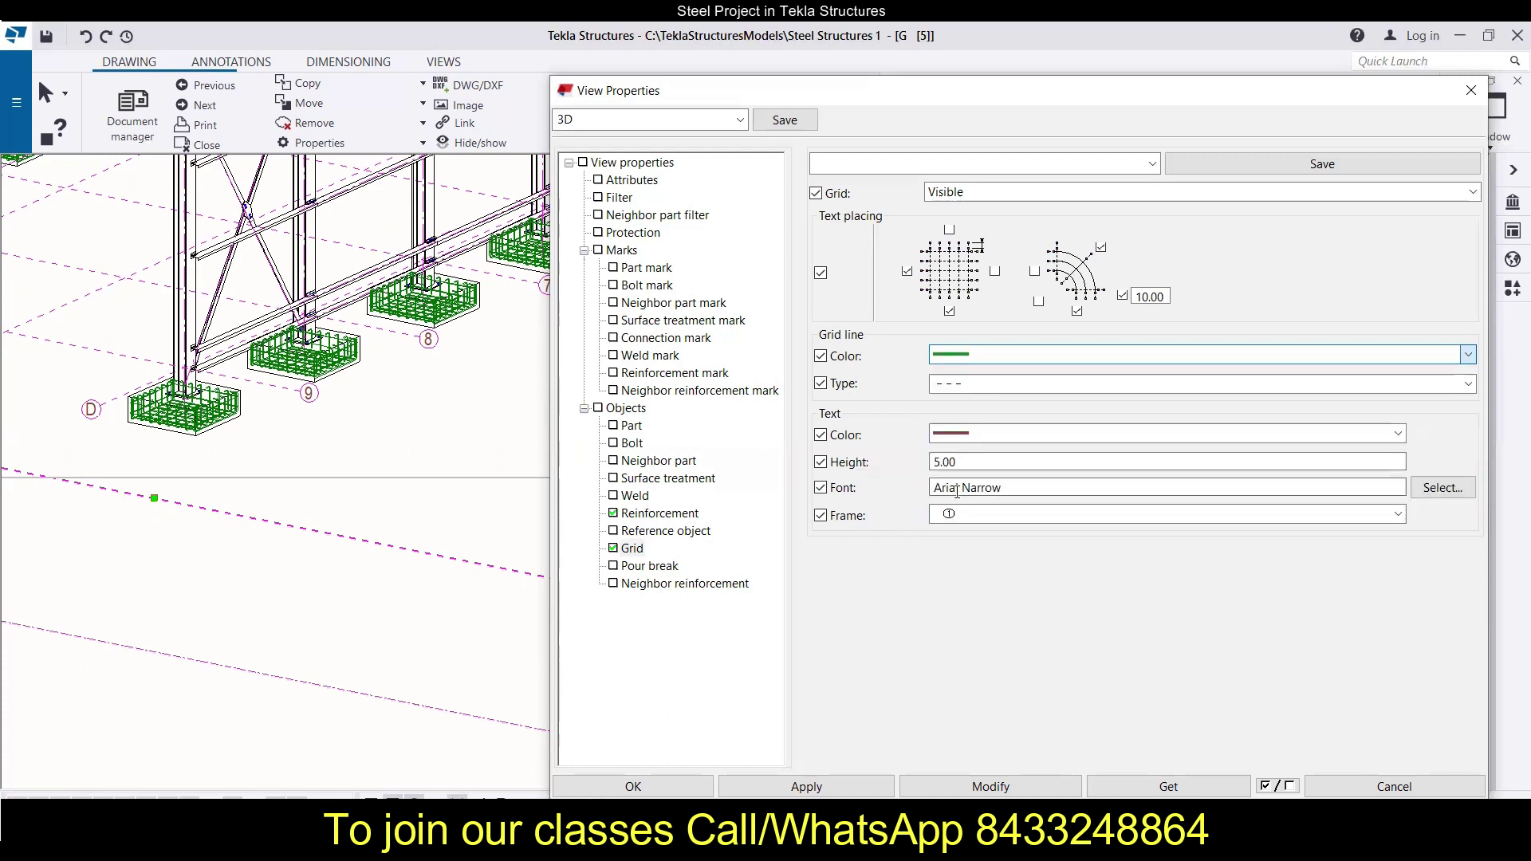
pyautogui.click(961, 384)
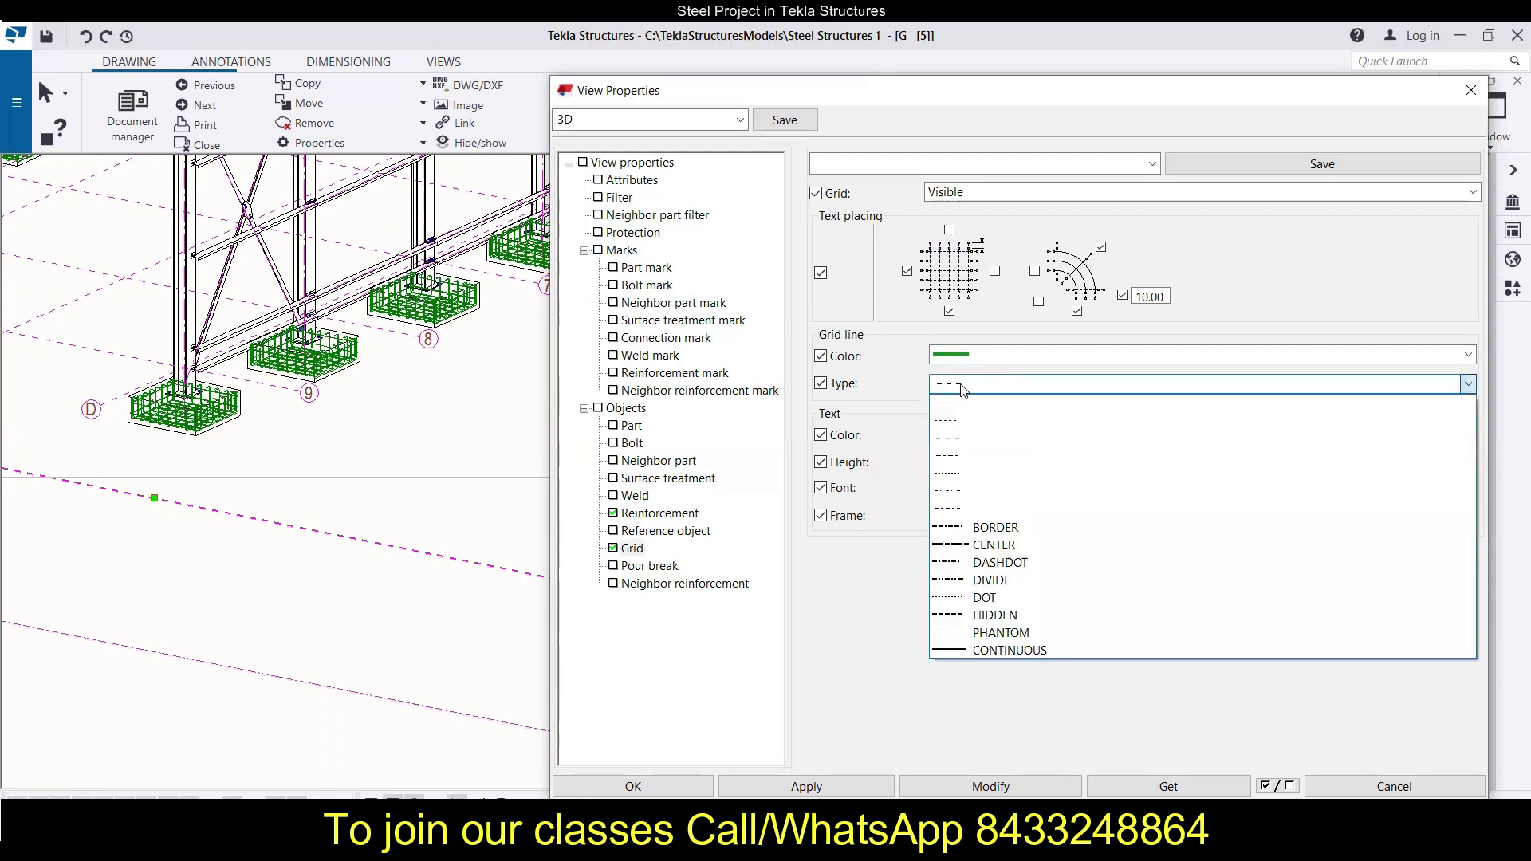
pyautogui.click(949, 423)
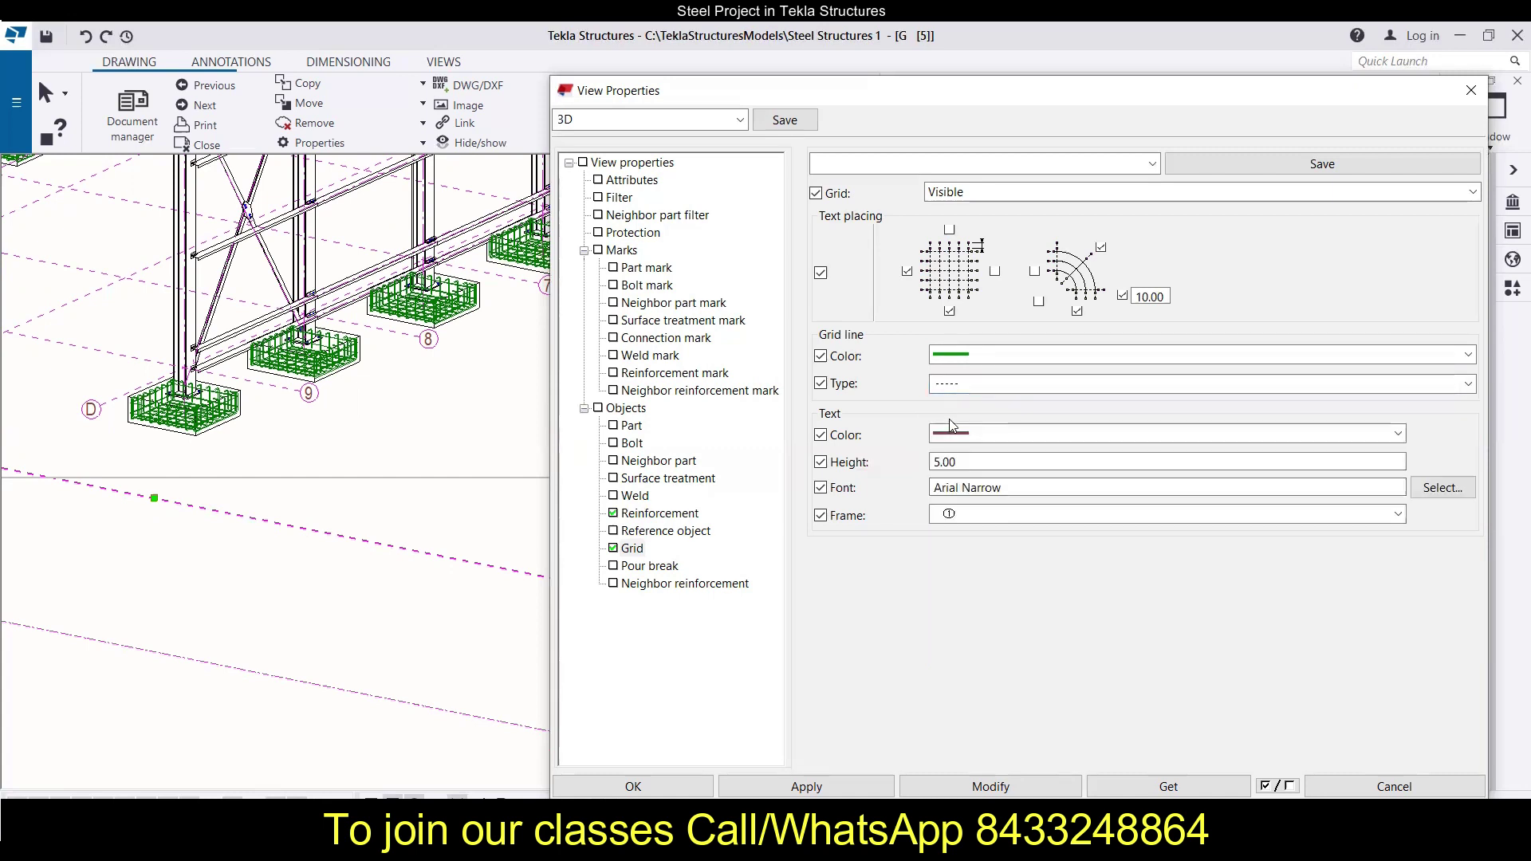
pyautogui.click(972, 788)
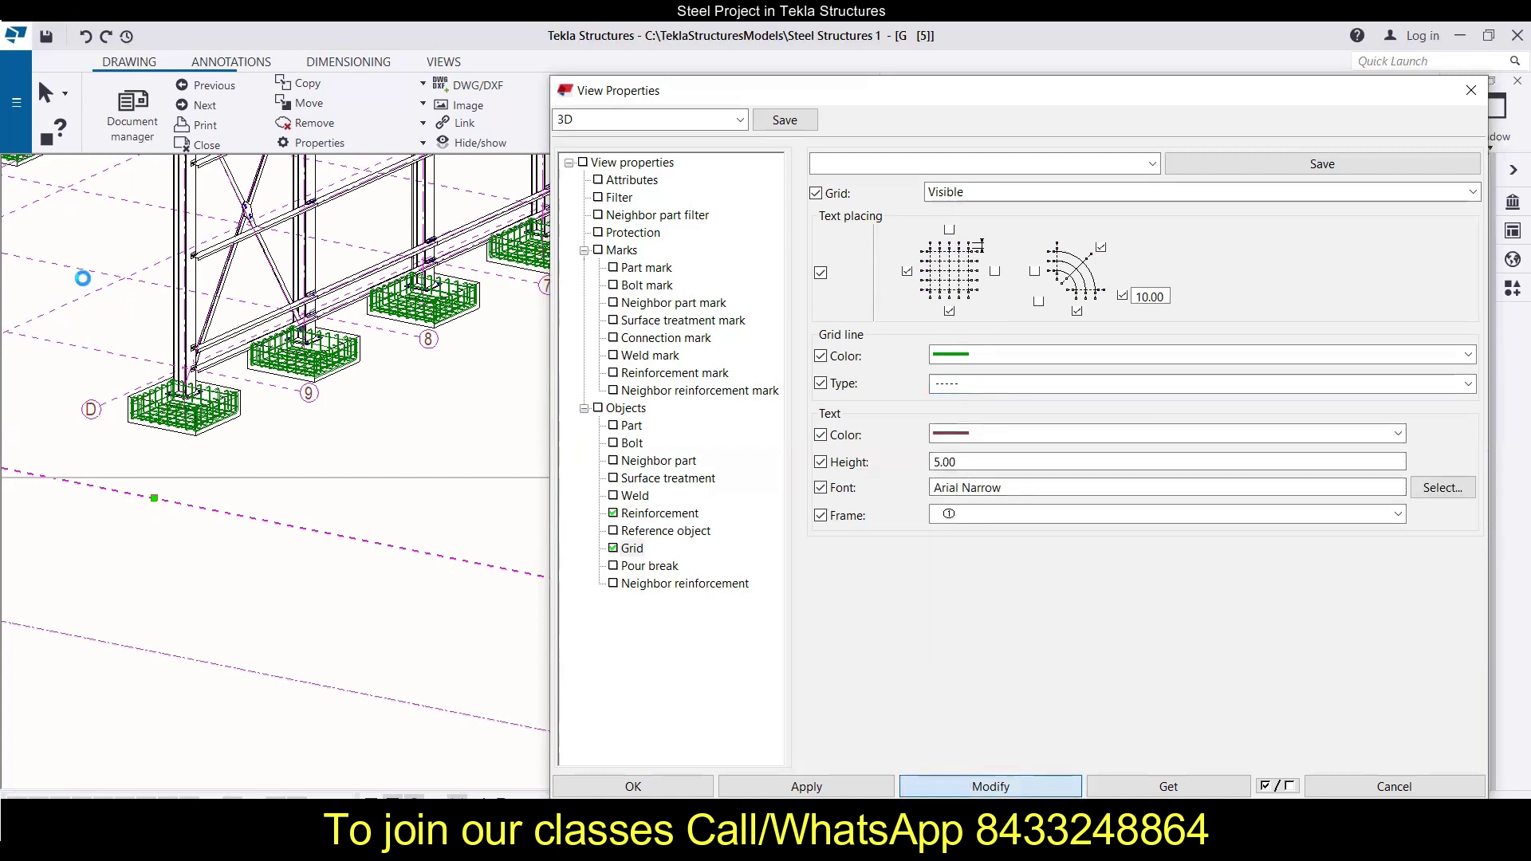
pyautogui.keyDown('ctrl'); pyautogui.moveTo(17, 327); pyautogui.dragTo(212, 419, button='middle'); pyautogui.keyUp('ctrl')
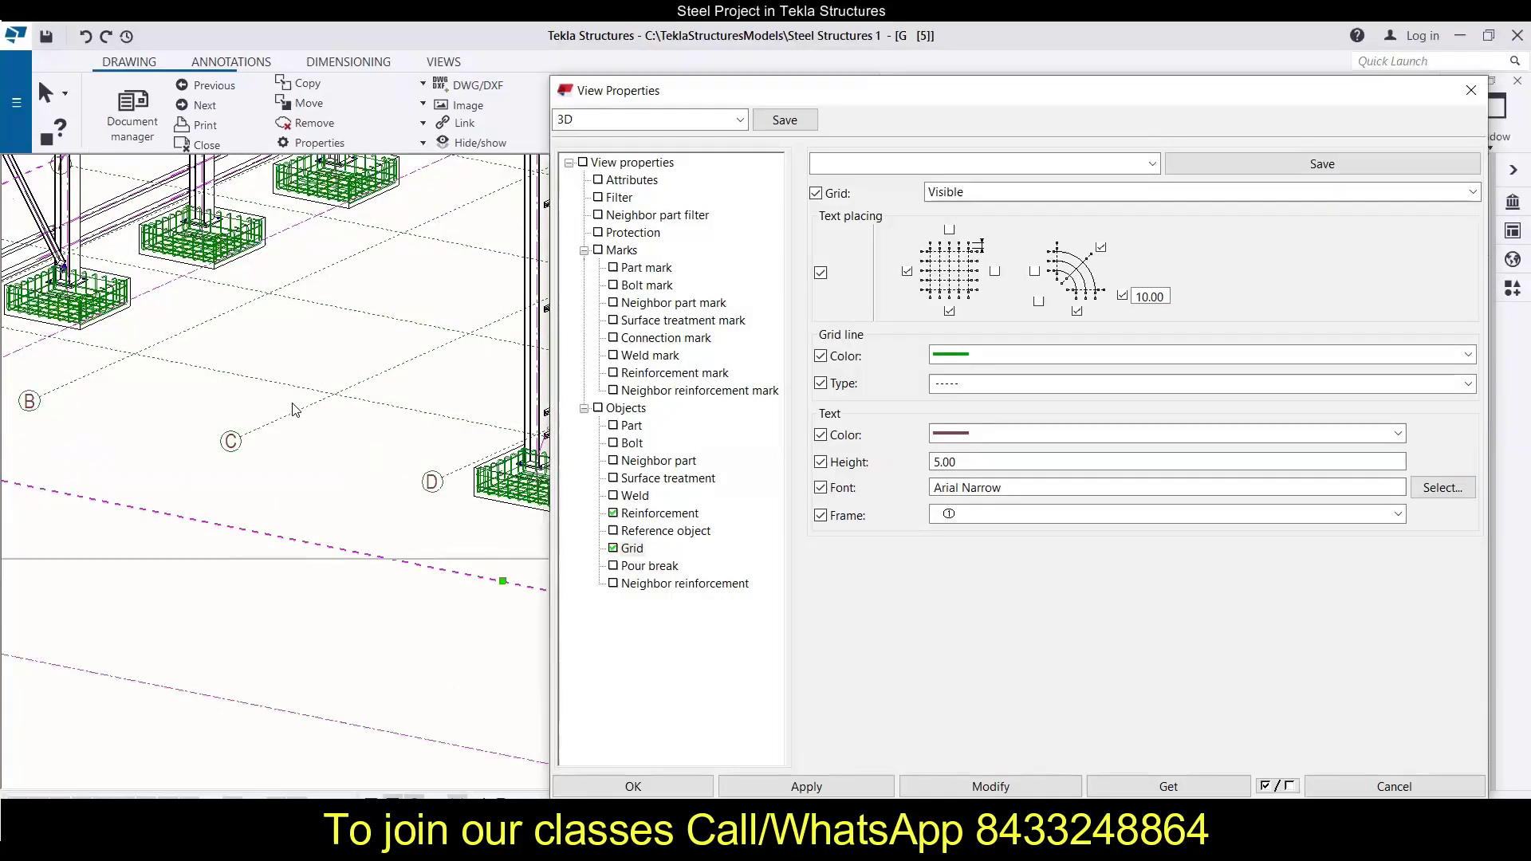
pyautogui.scroll(2, 293, 404)
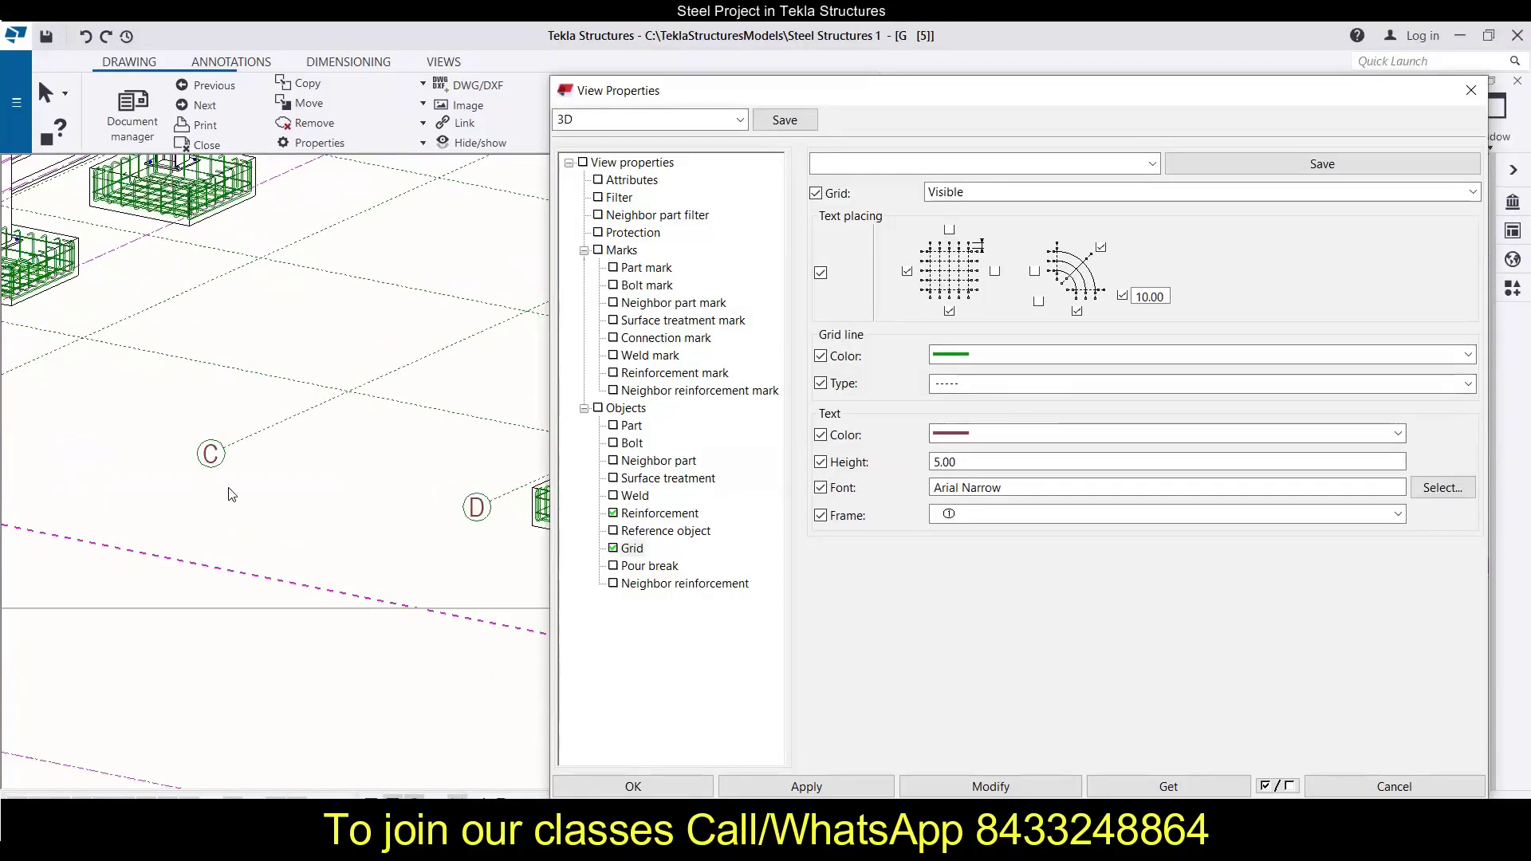
# Set the grid label text colour to orange and height to 10.00, and apply it.
pyautogui.click(980, 445)
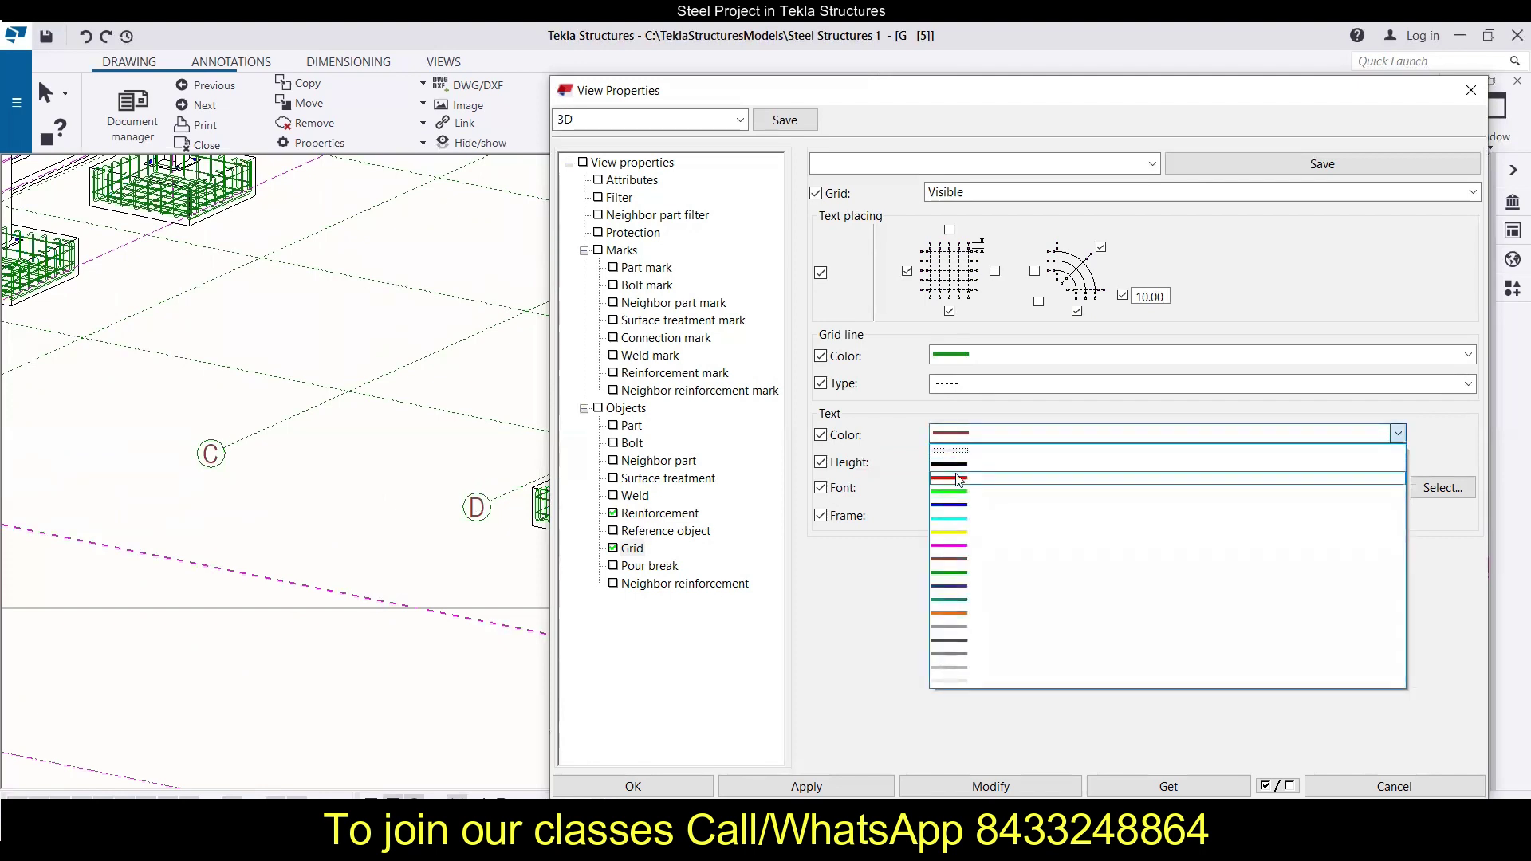
pyautogui.click(950, 614)
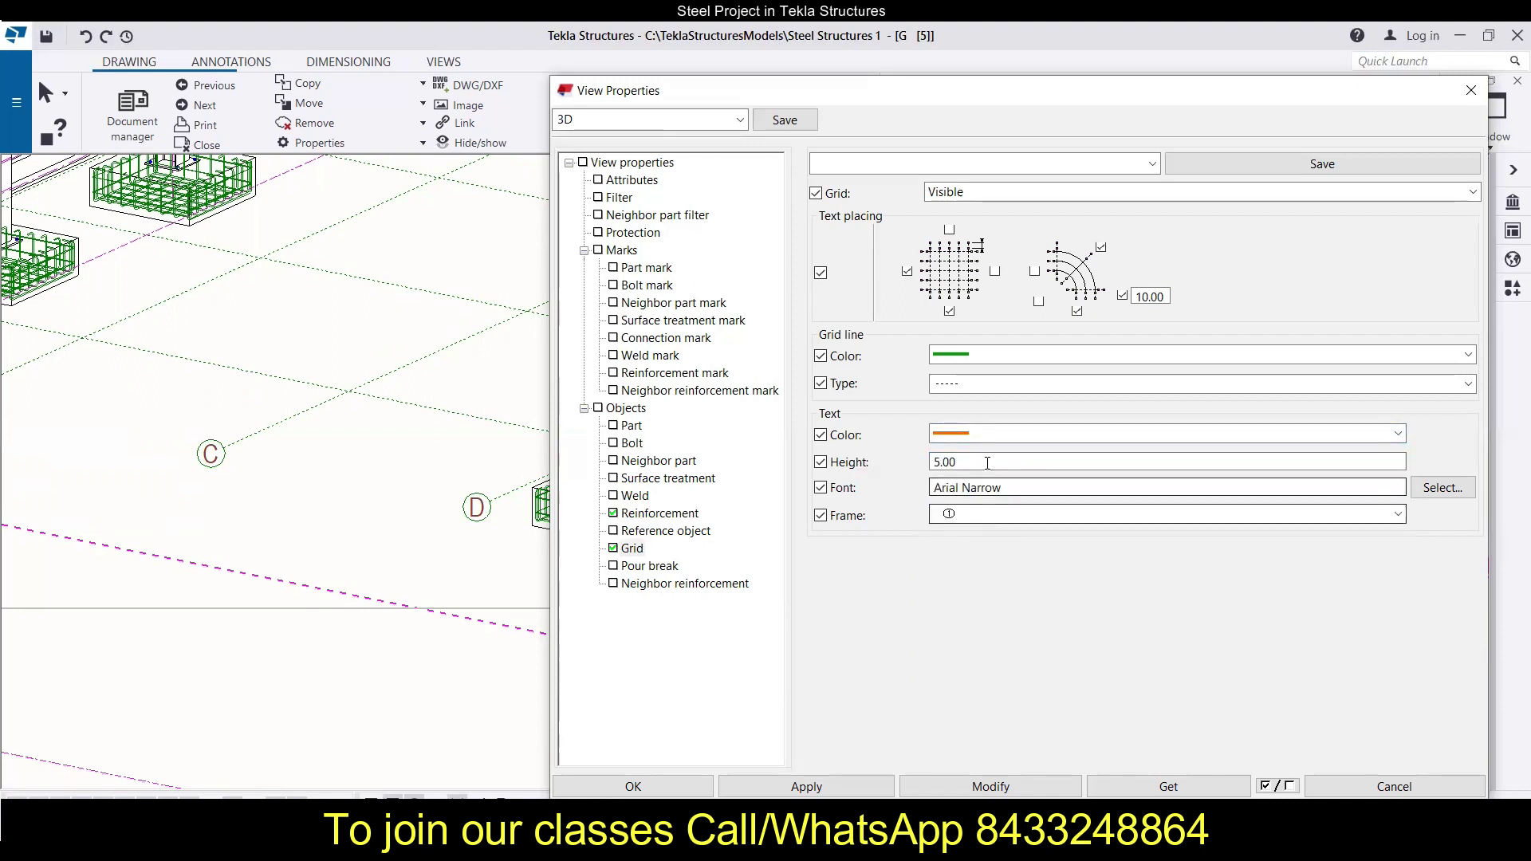
pyautogui.moveTo(982, 463); pyautogui.dragTo(929, 462)
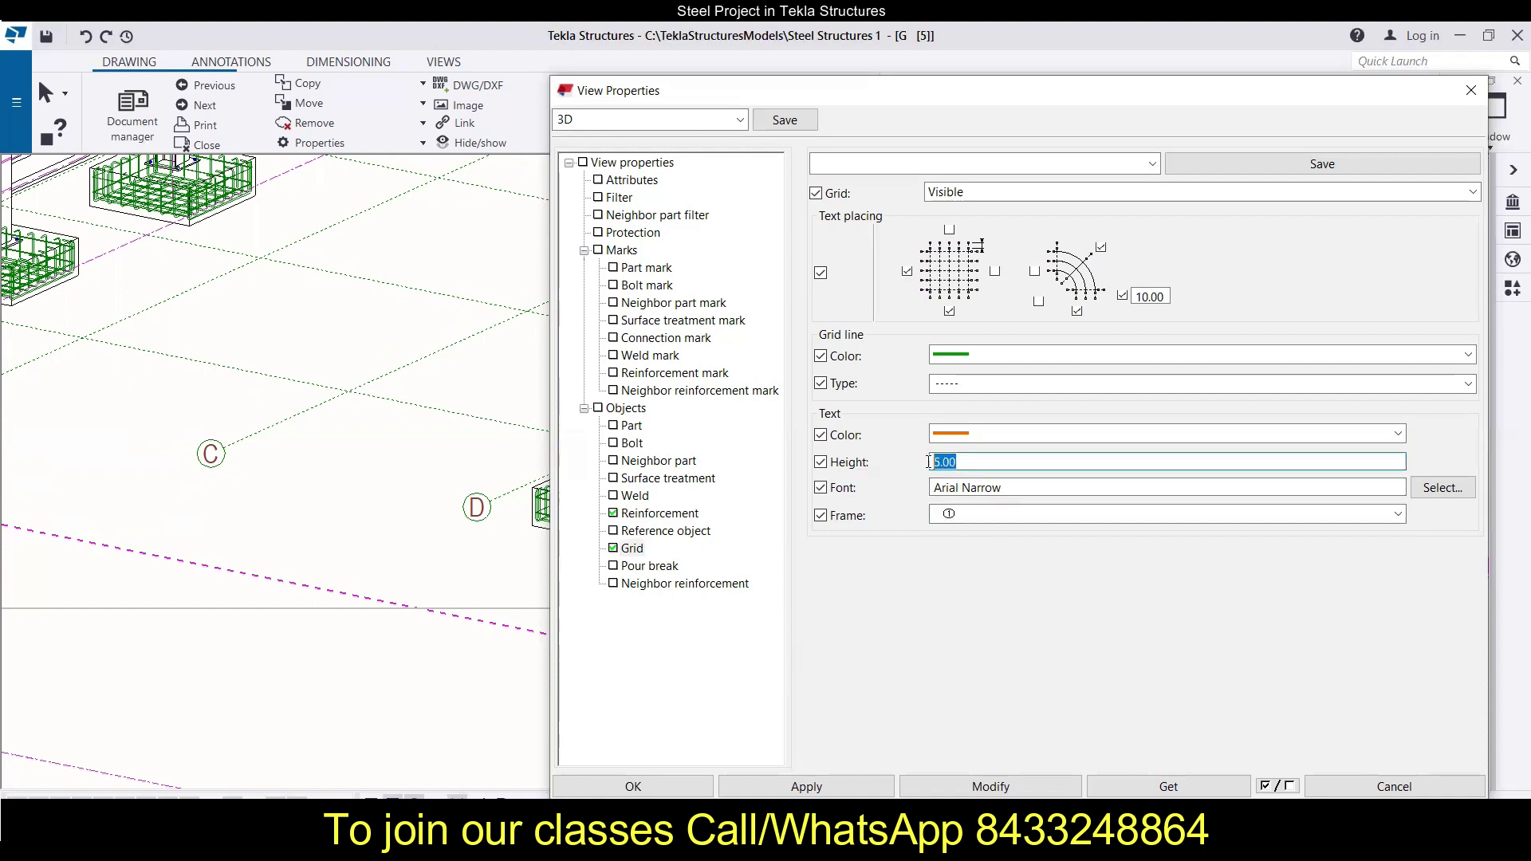
pyautogui.write('10')
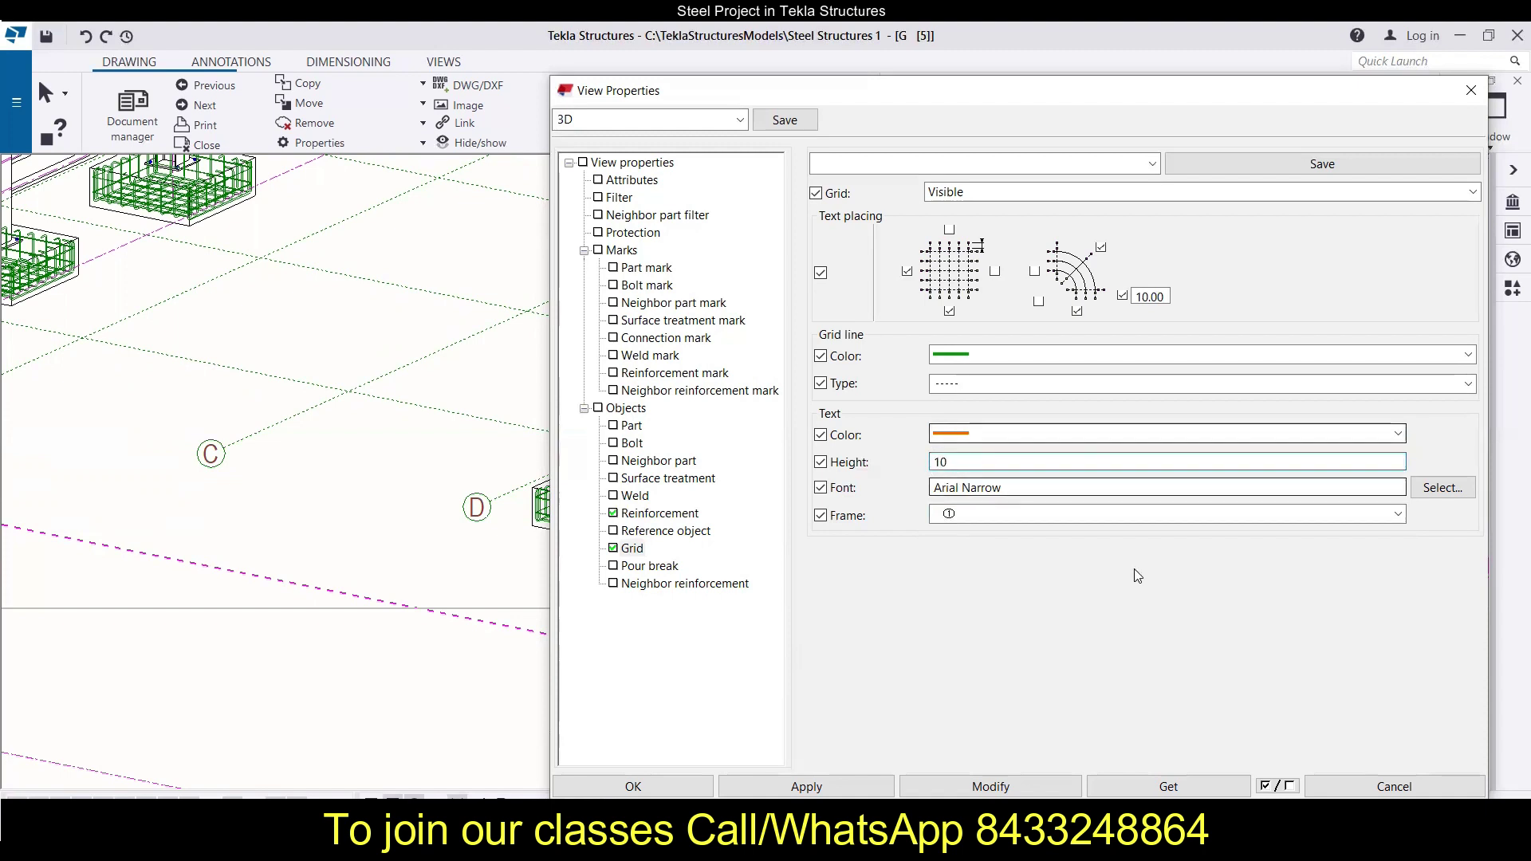
pyautogui.click(973, 788)
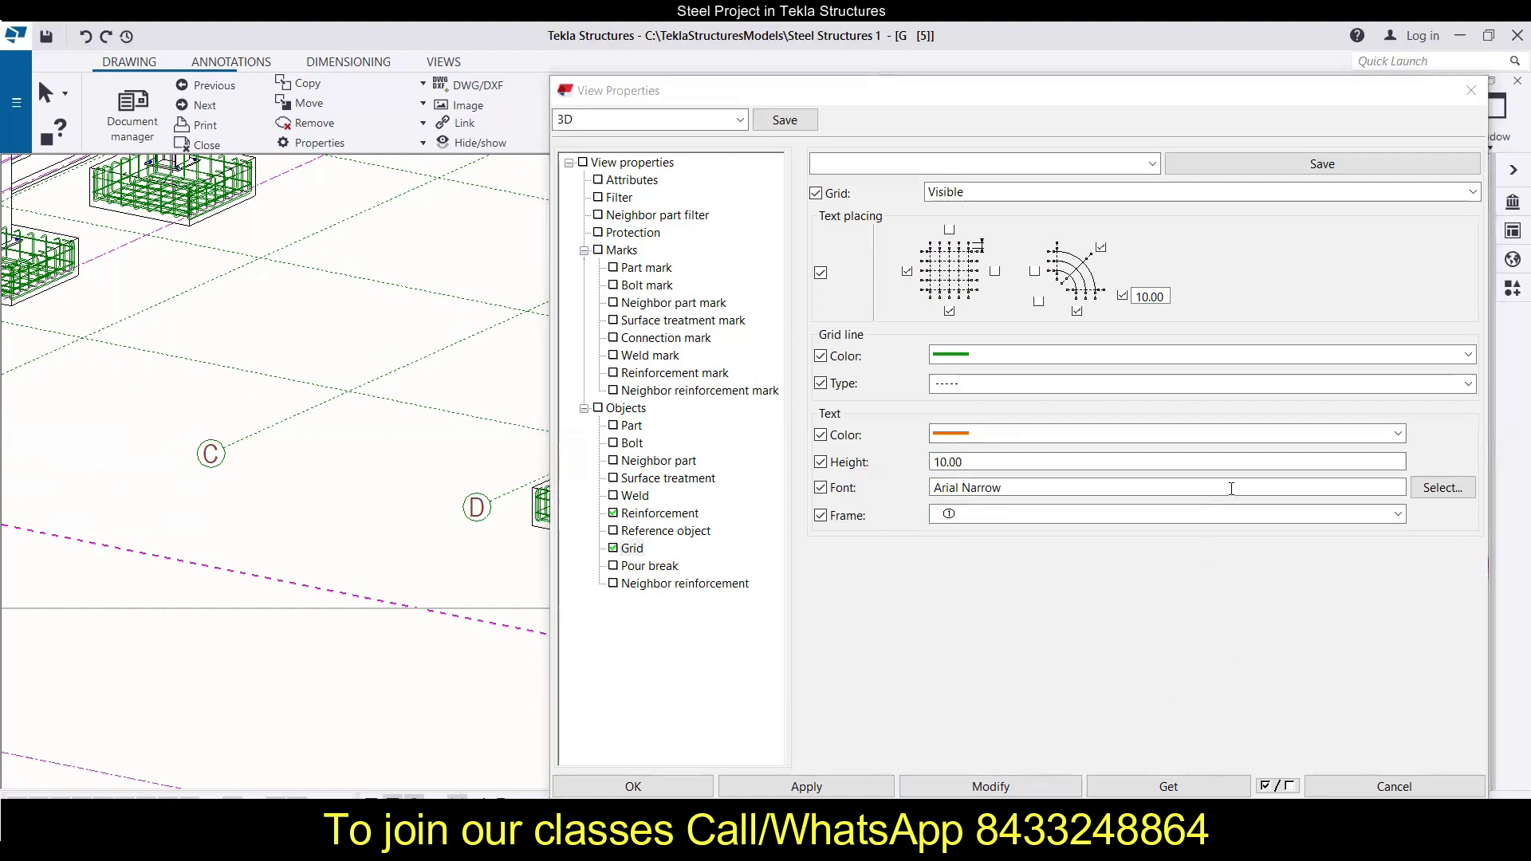
pyautogui.click(970, 788)
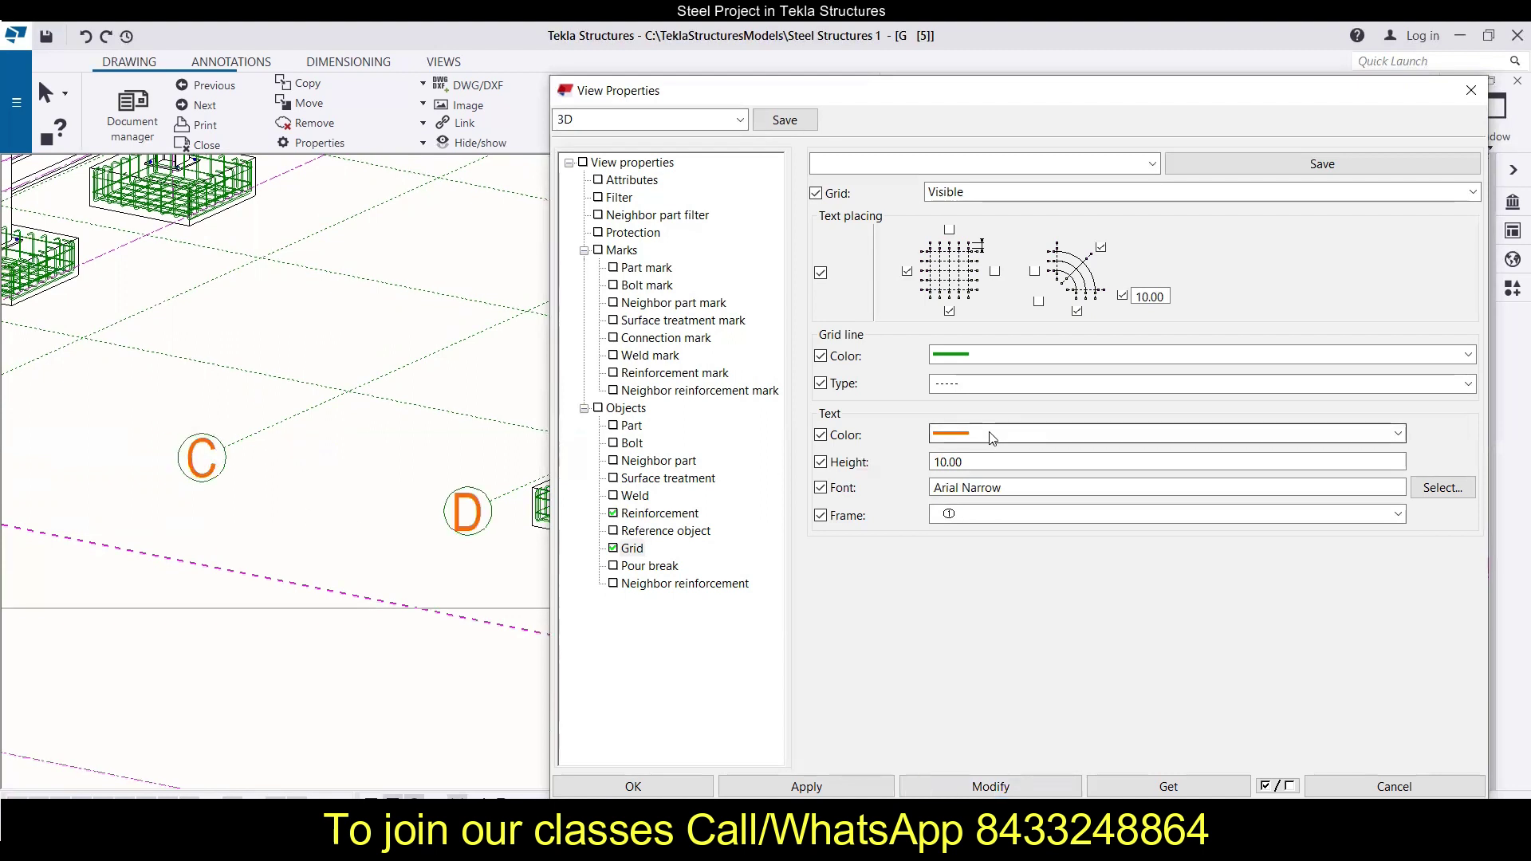
# Restore the grid lines to magenta with the wider dashed line type.
pyautogui.click(984, 360)
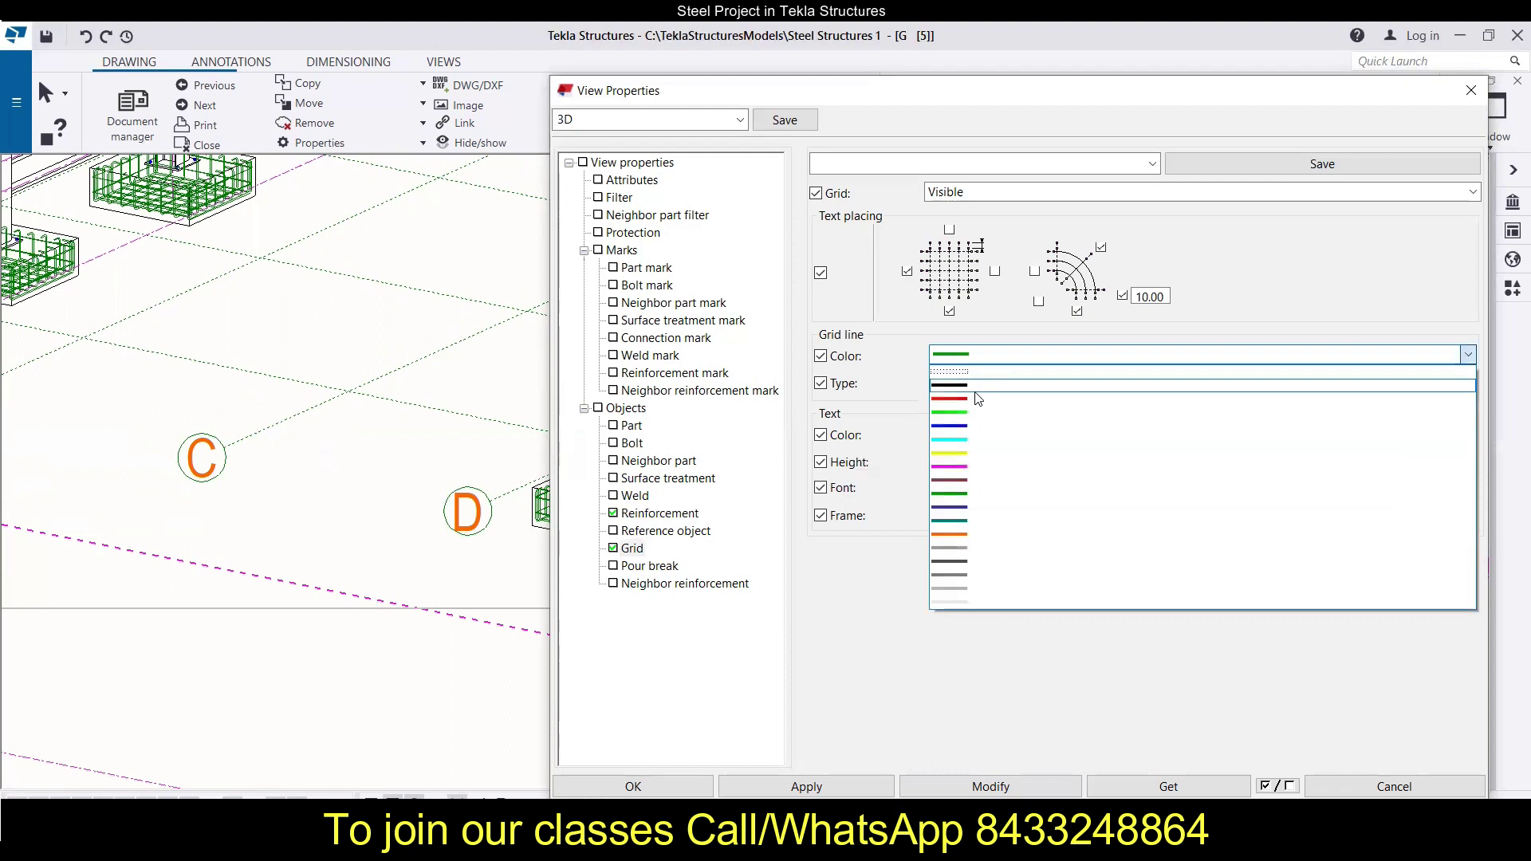
pyautogui.click(978, 467)
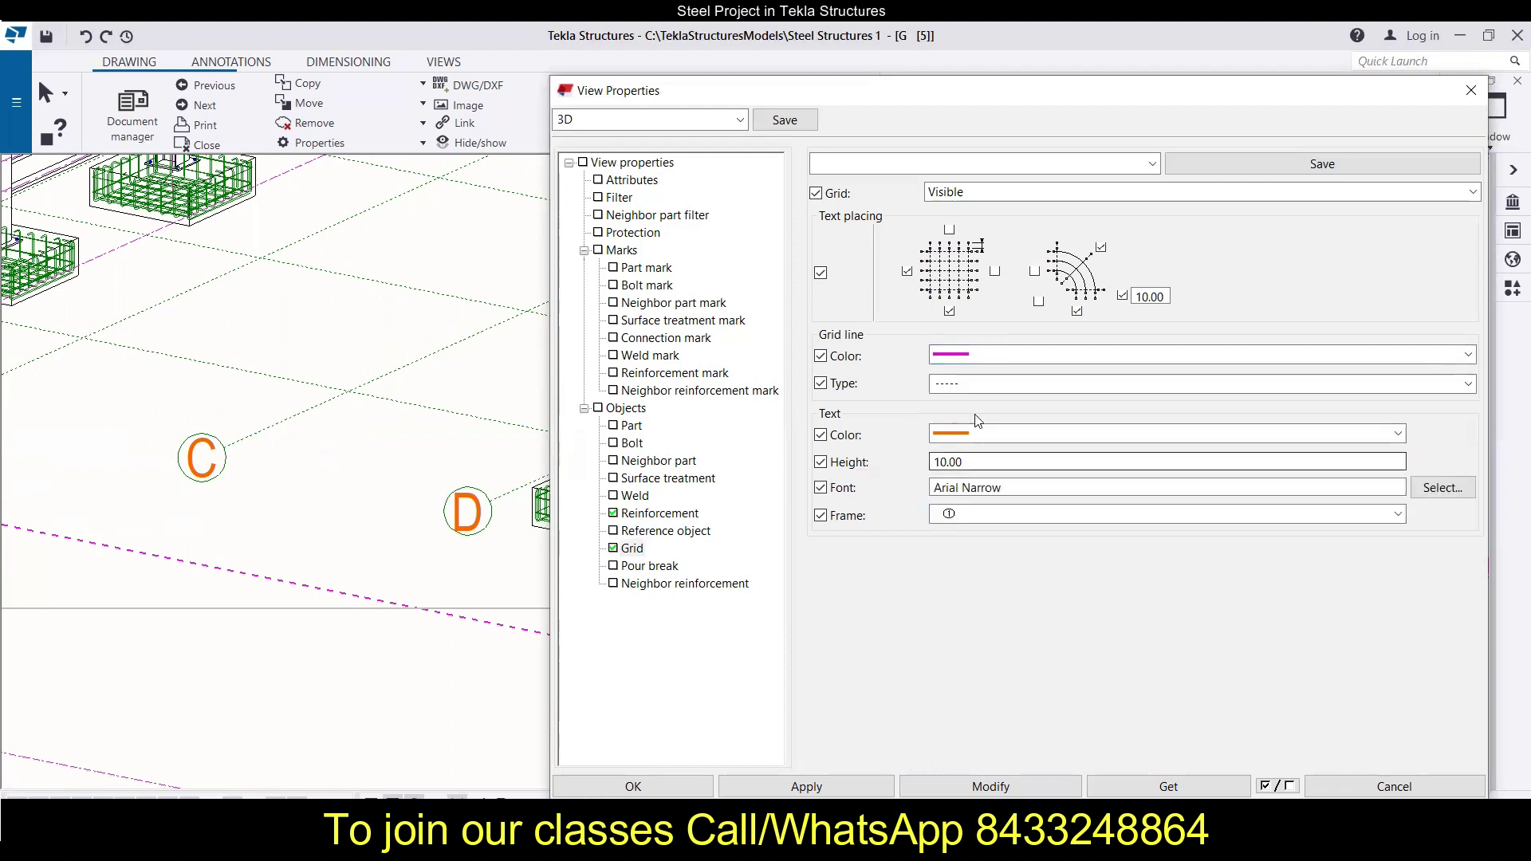
pyautogui.click(981, 386)
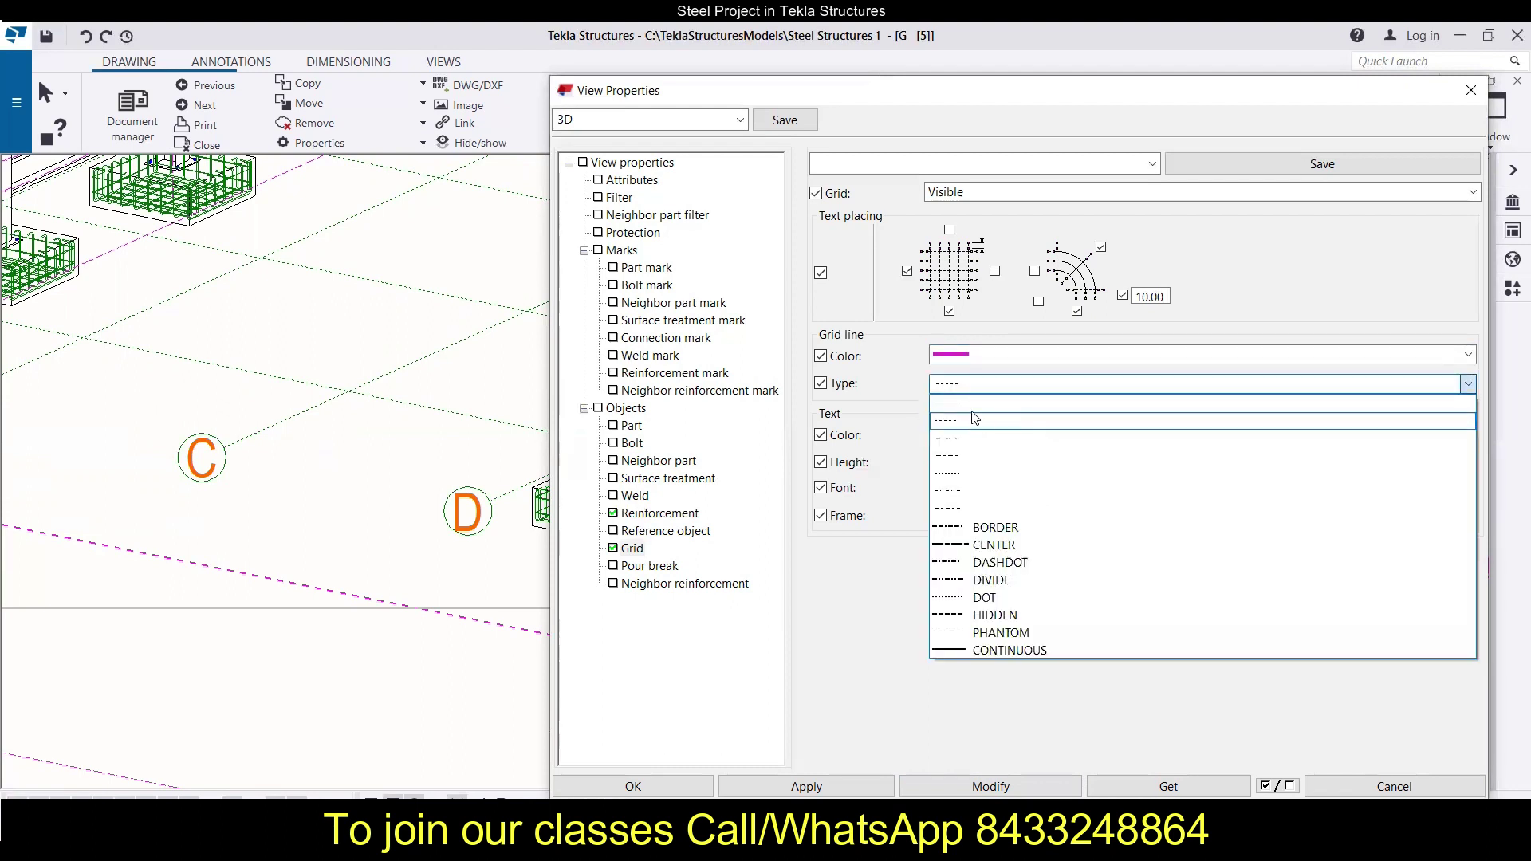
pyautogui.click(978, 439)
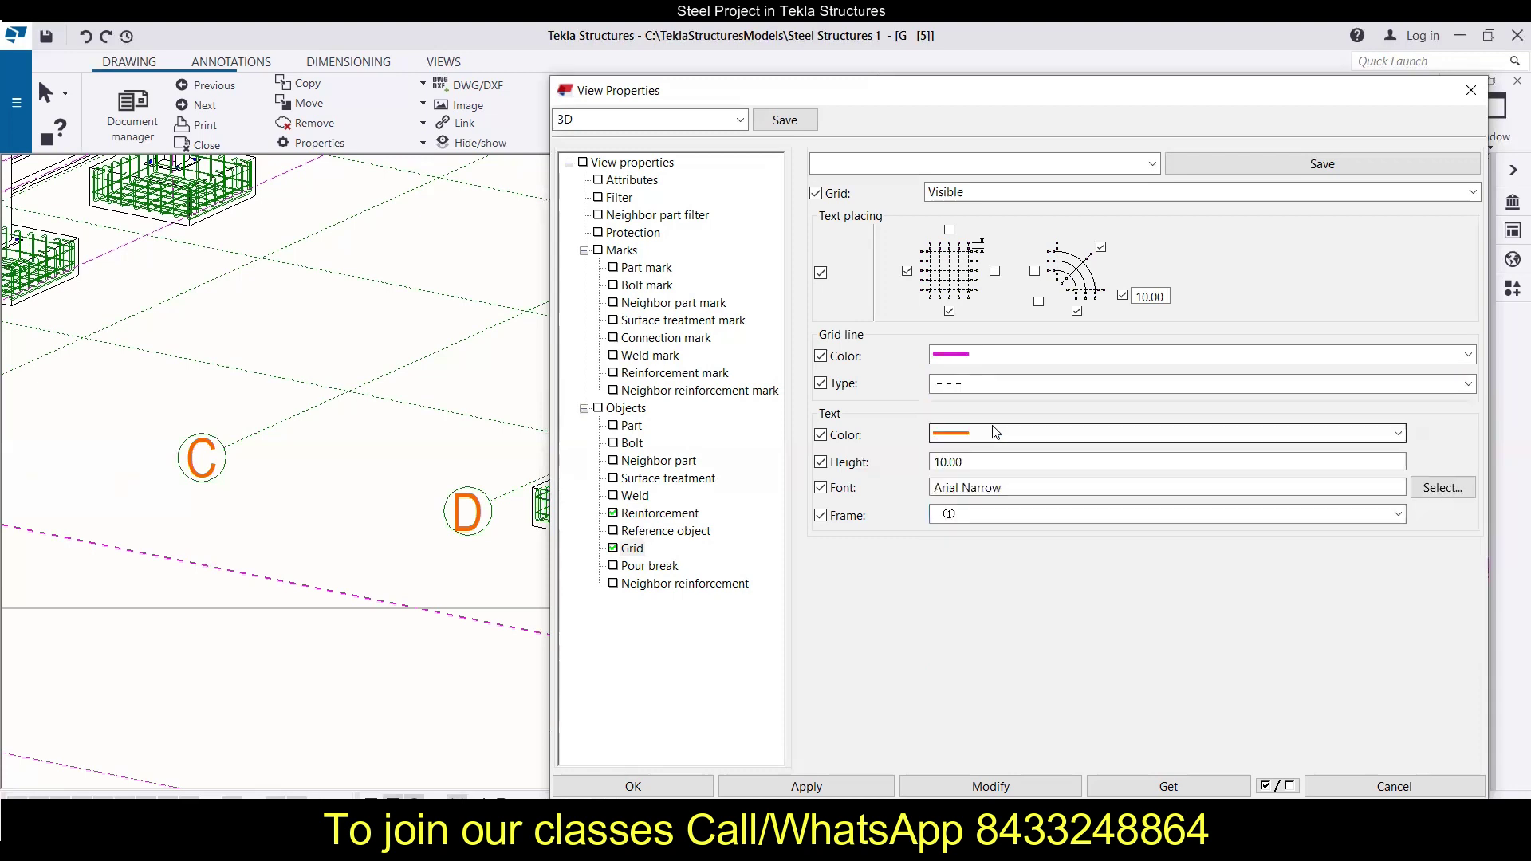
# Set the grid label text colour to dark red and its height to 5.
pyautogui.click(995, 433)
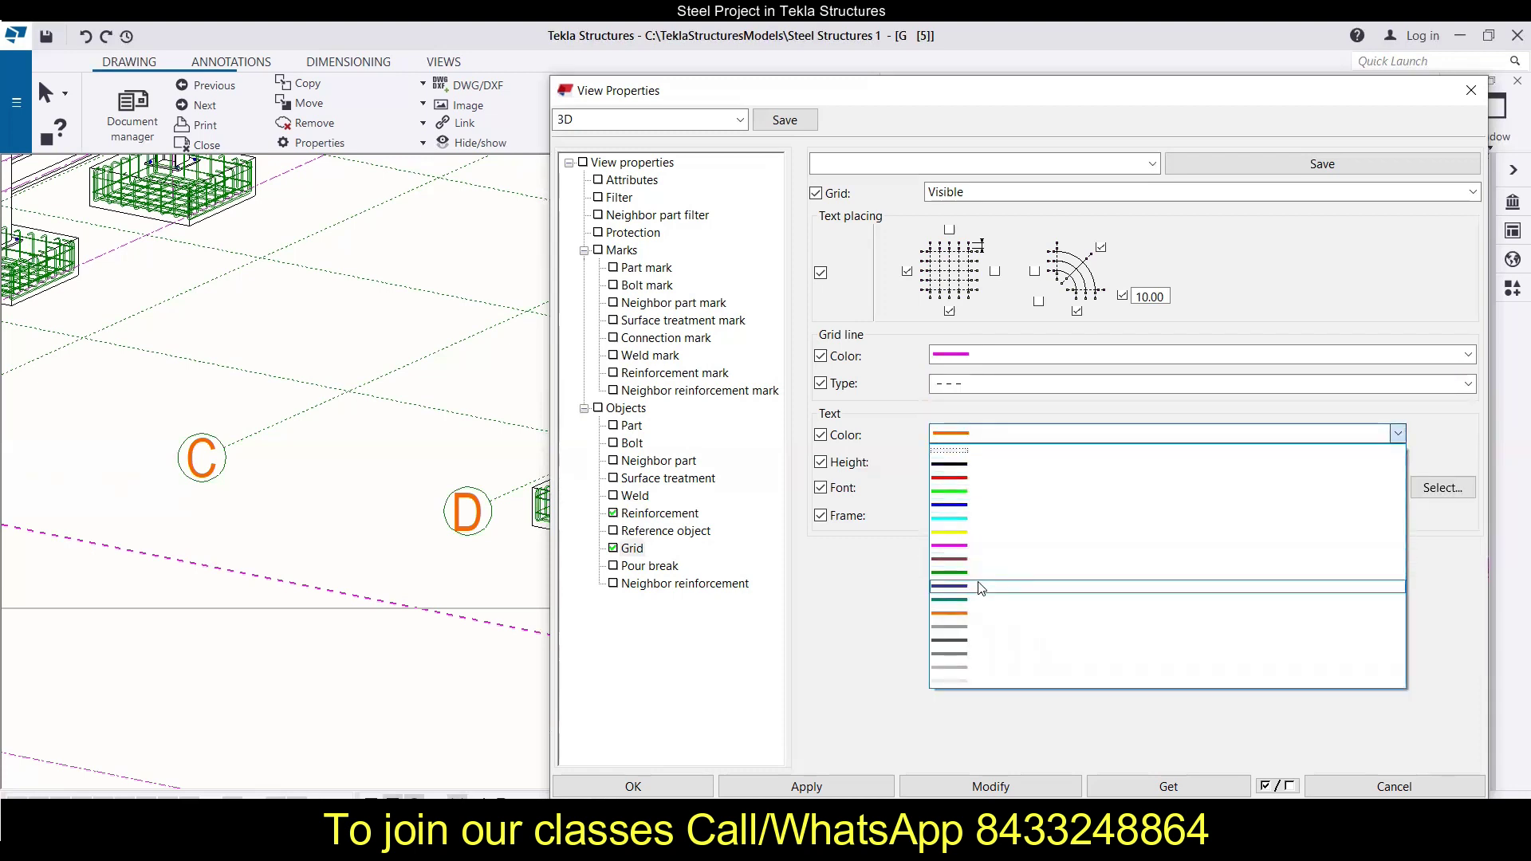
pyautogui.click(976, 559)
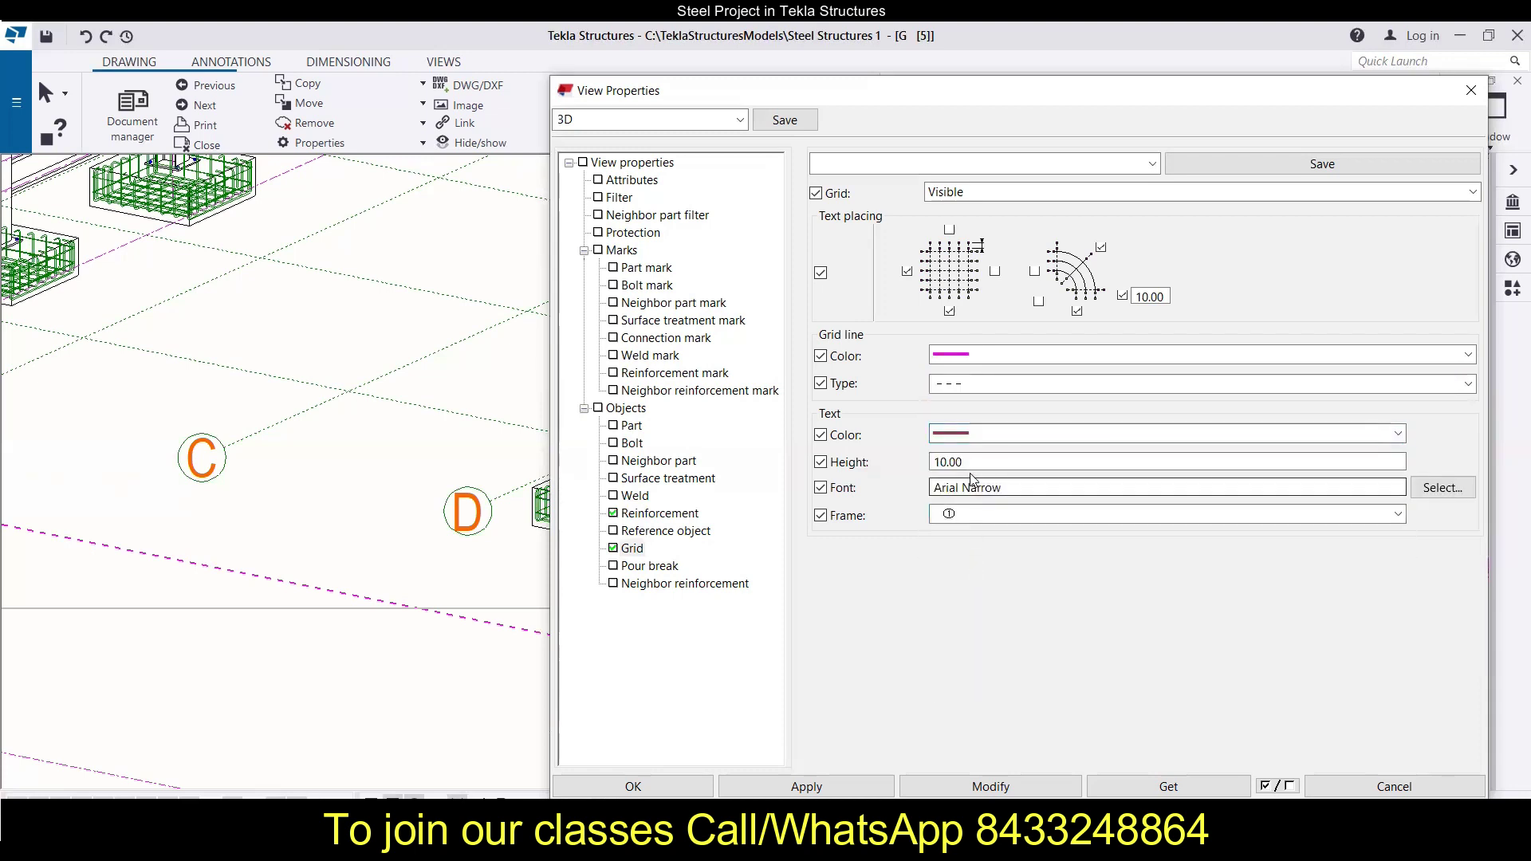
pyautogui.moveTo(967, 462); pyautogui.dragTo(913, 461)
pyautogui.write('5')
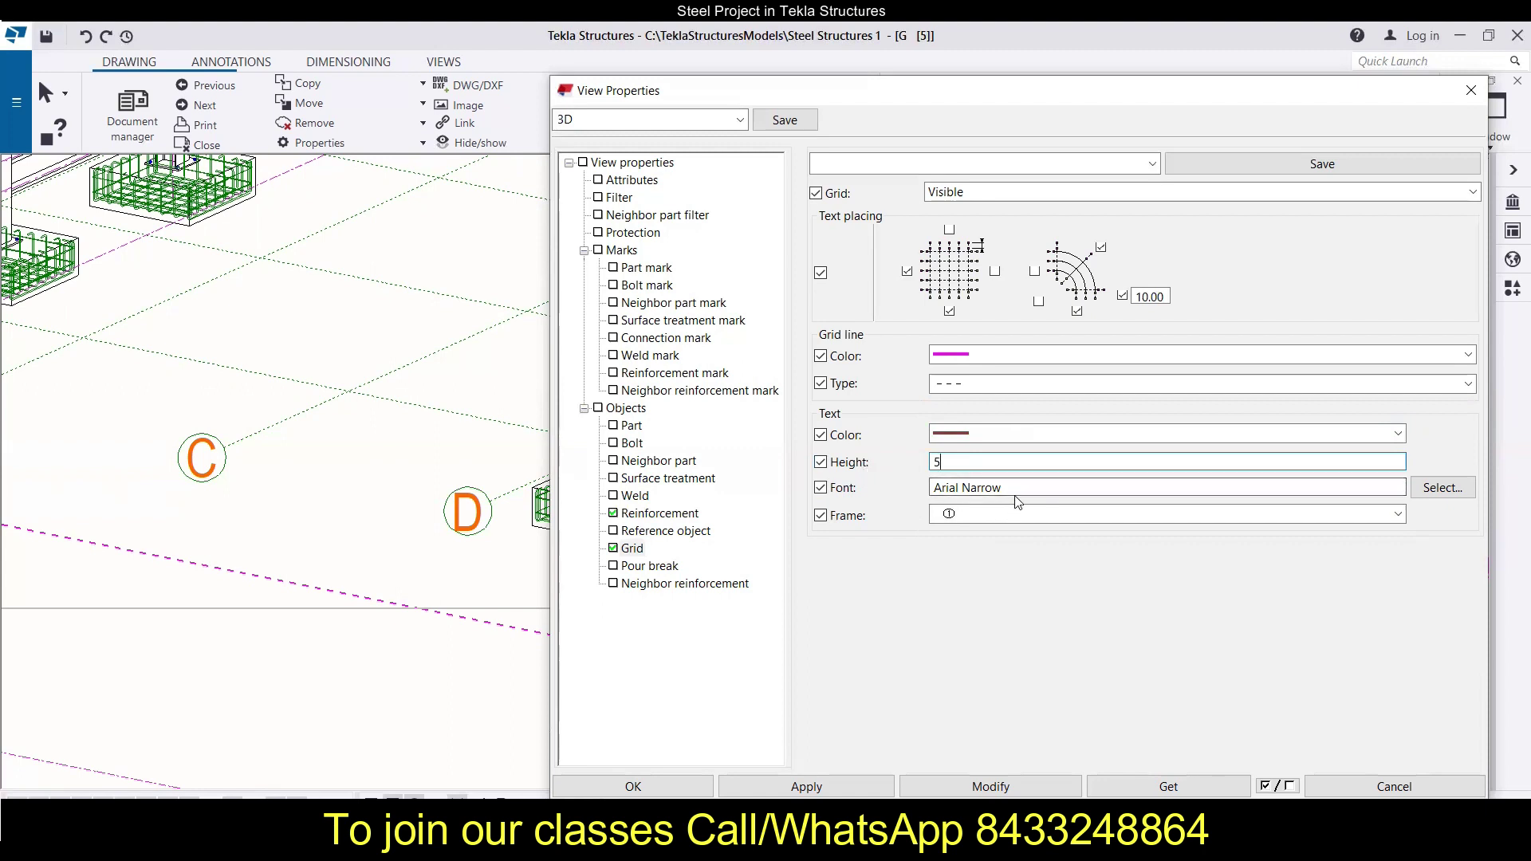
# Change the grid label font to Baloo at size 12 and apply it to the drawing.
pyautogui.click(1443, 487)
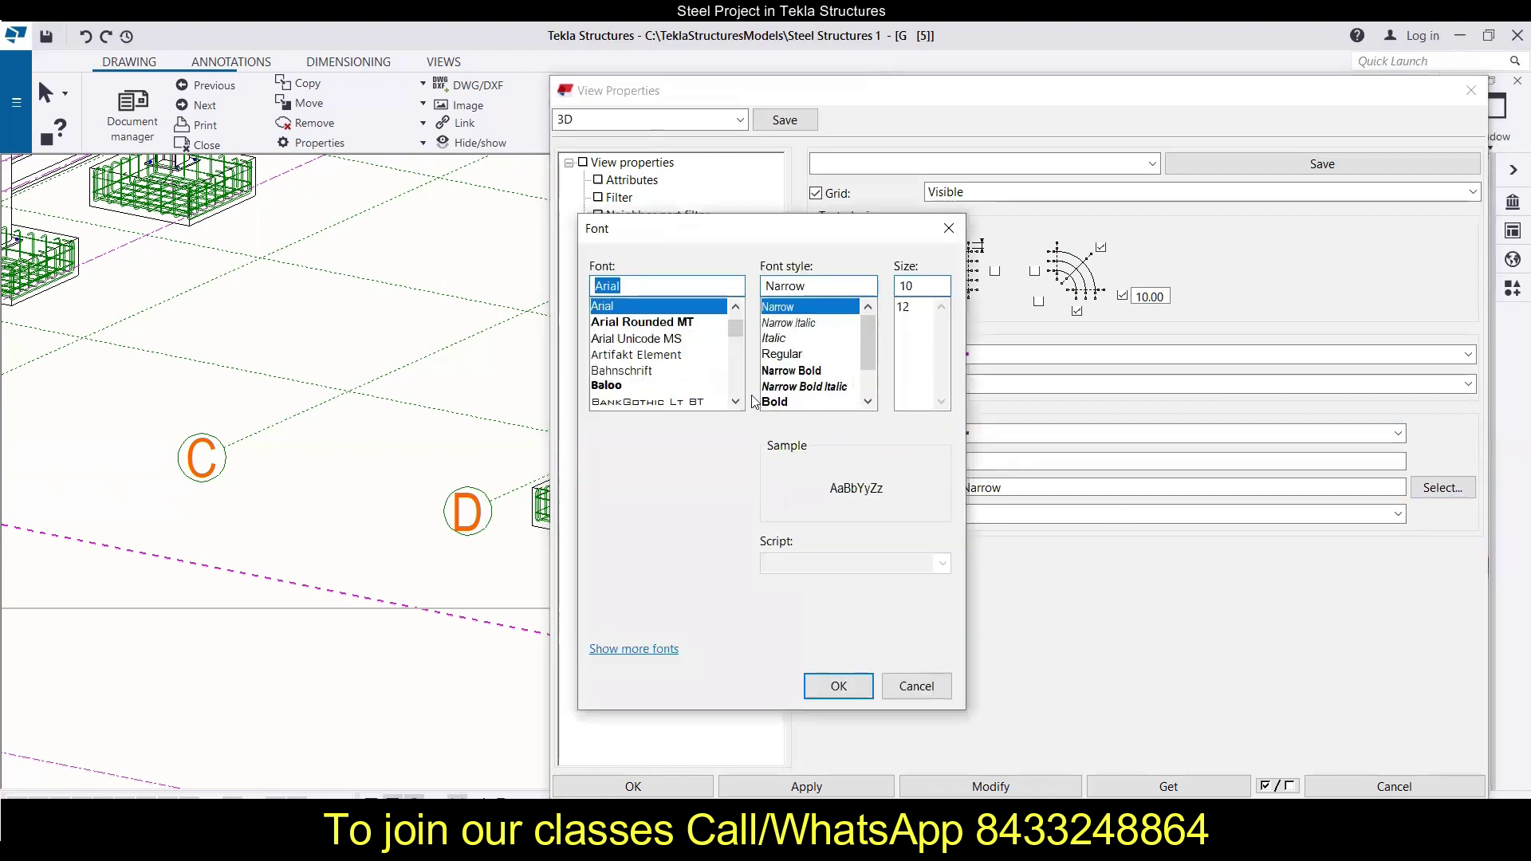
pyautogui.click(608, 388)
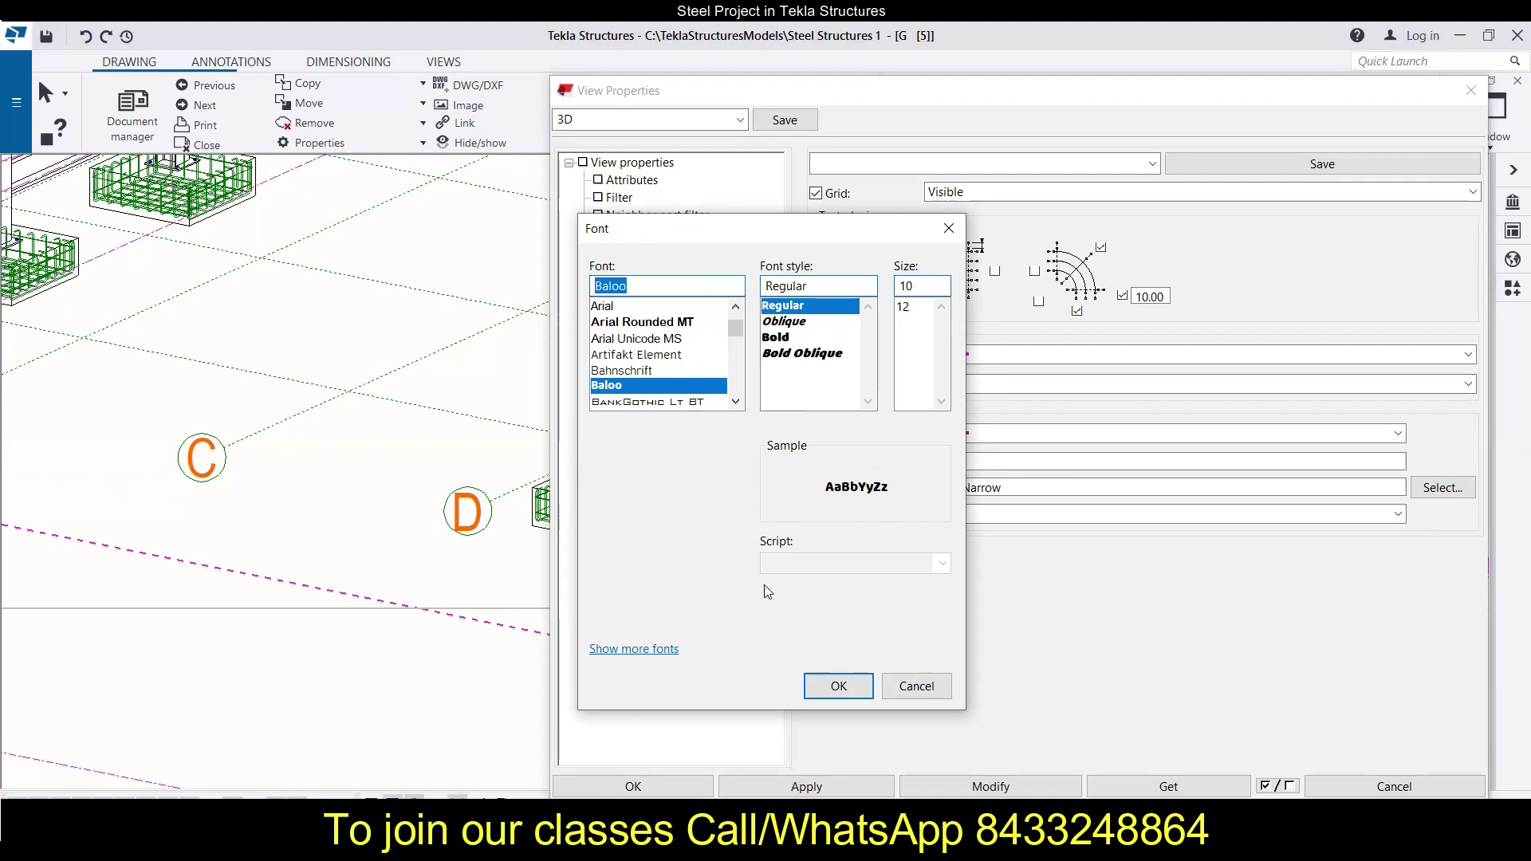
pyautogui.click(857, 690)
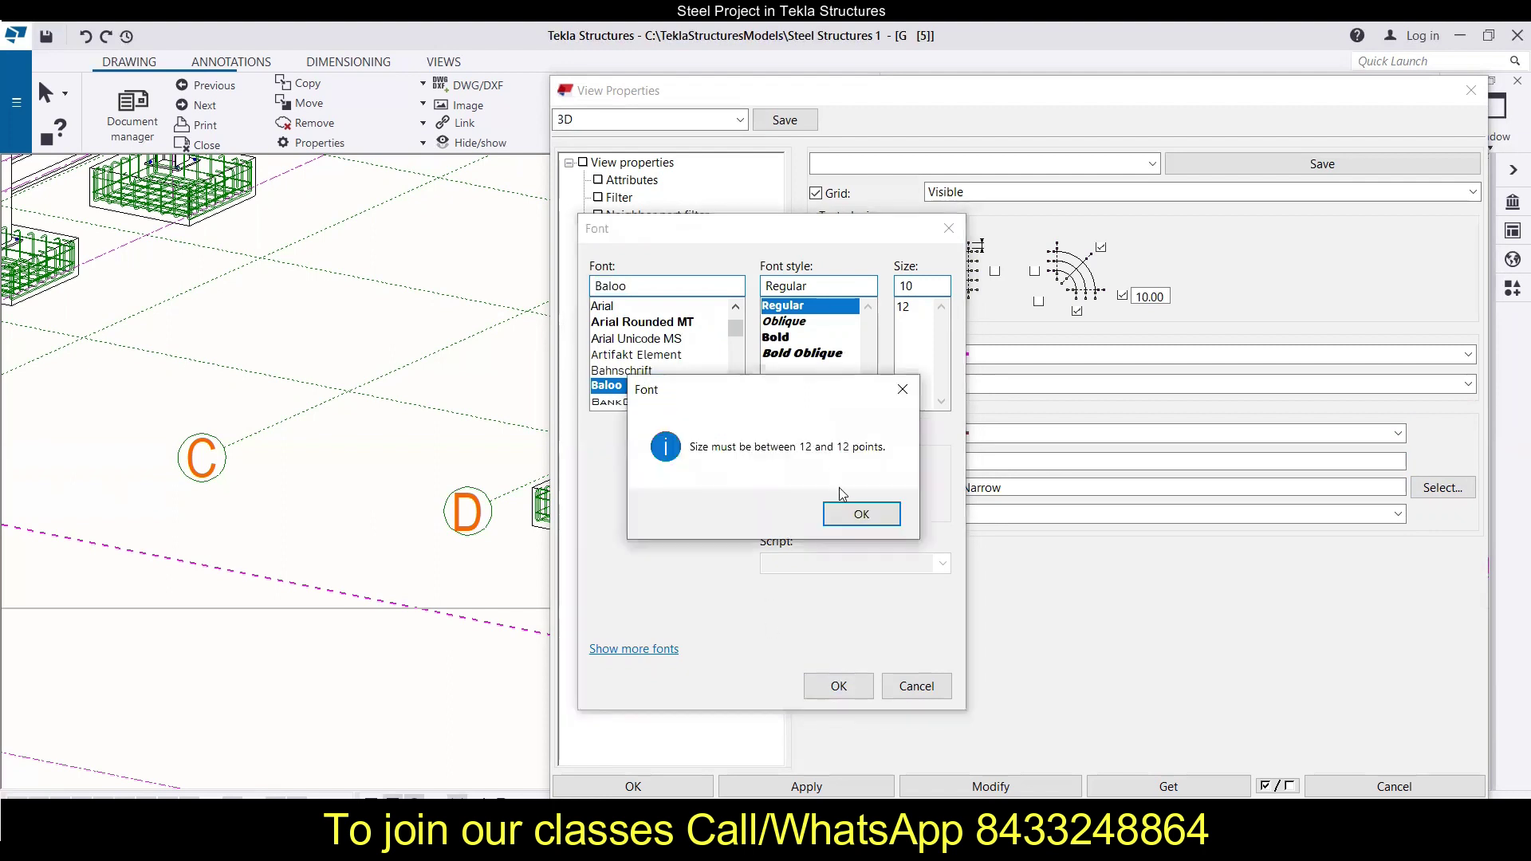
pyautogui.click(847, 512)
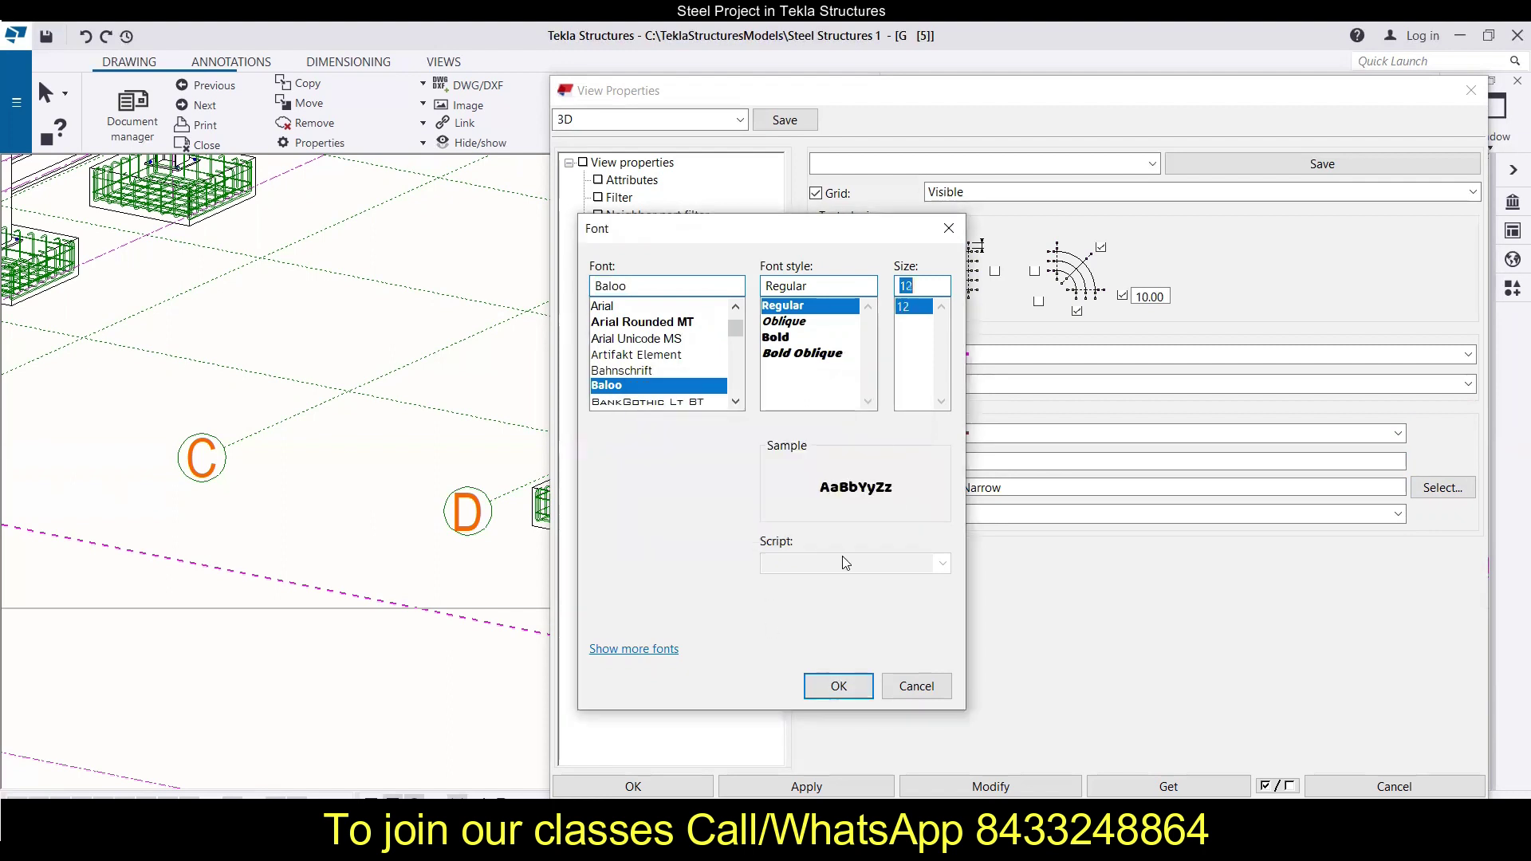
pyautogui.click(840, 688)
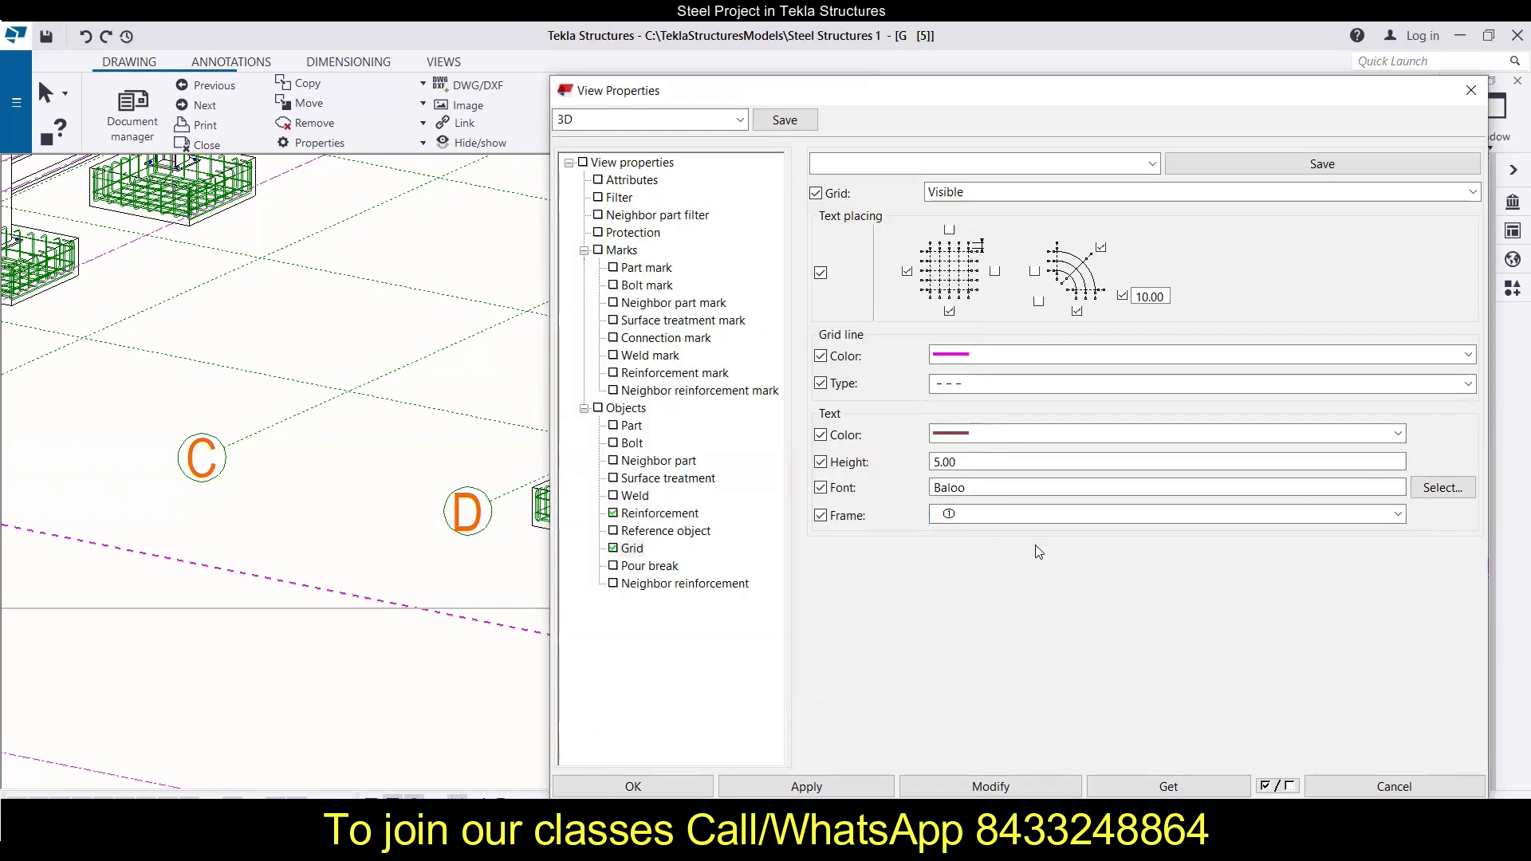
pyautogui.click(980, 788)
# Reconfirm Baloo at size 12 and reapply the restyled grid labels.
pyautogui.click(1443, 486)
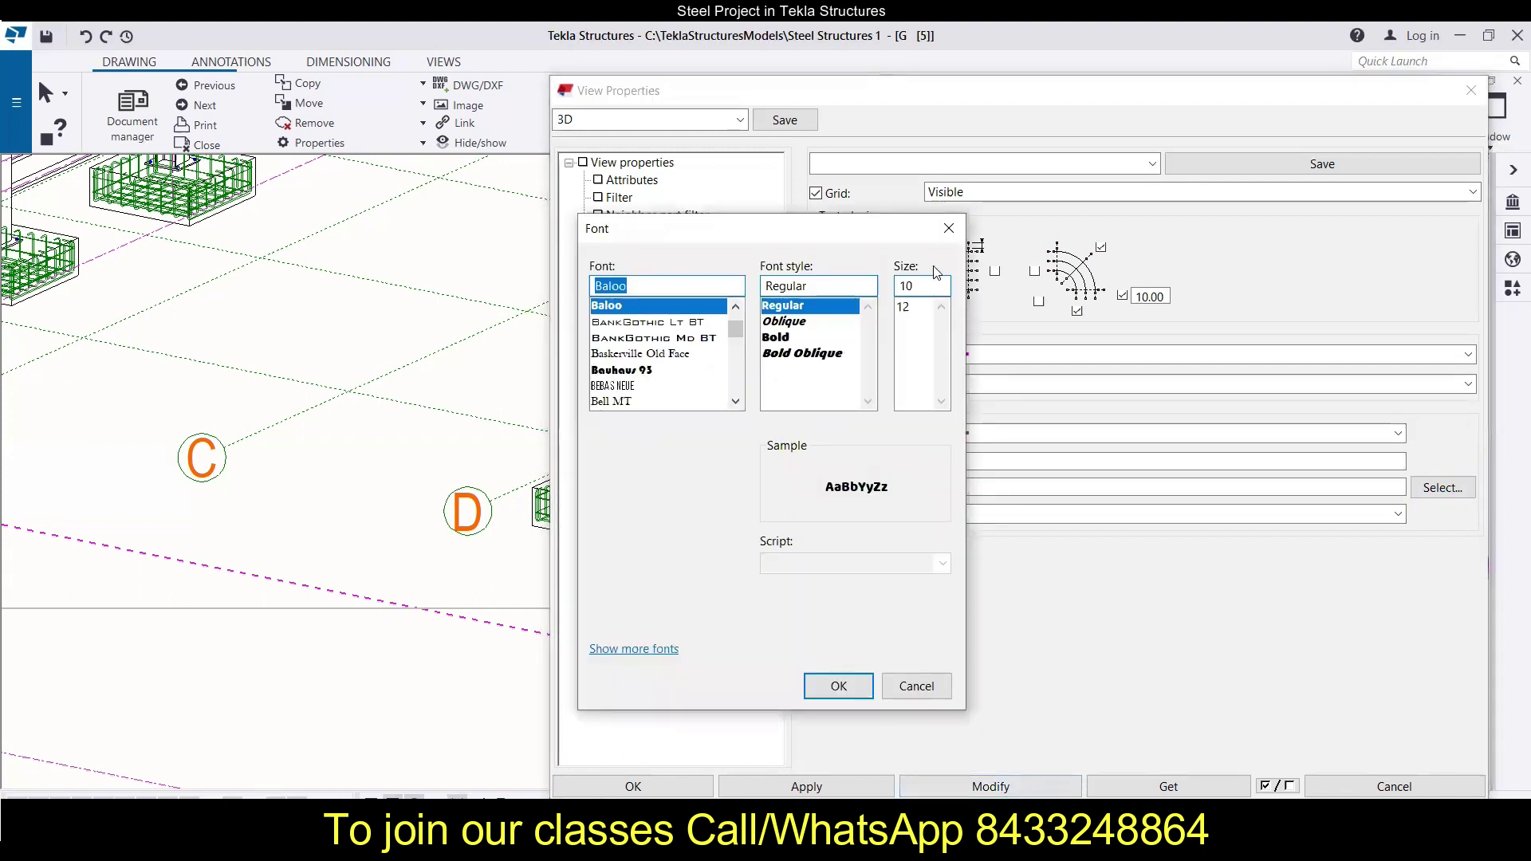
pyautogui.click(837, 685)
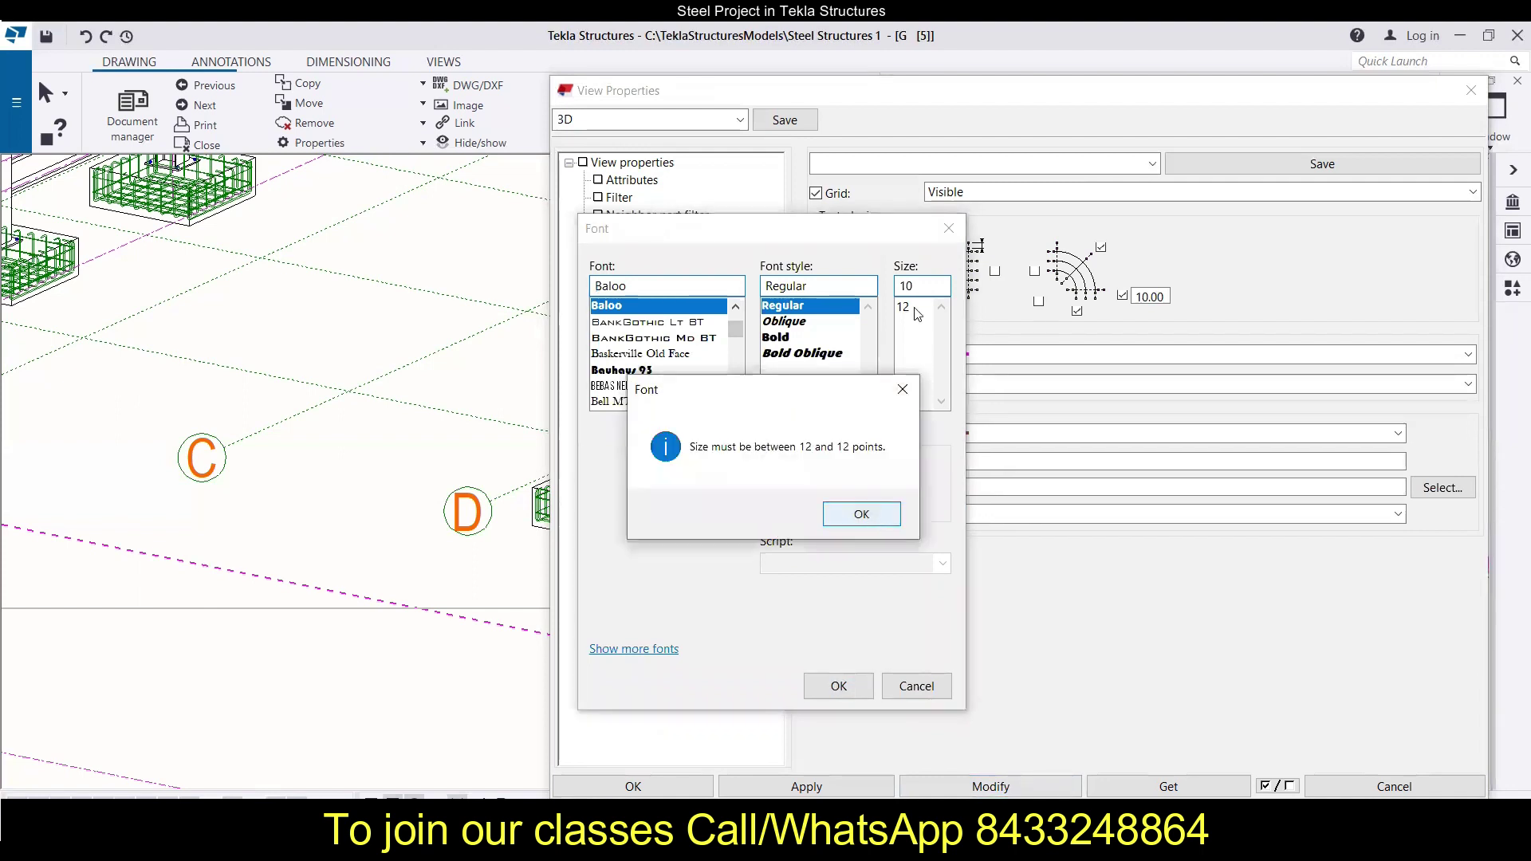
pyautogui.click(877, 513)
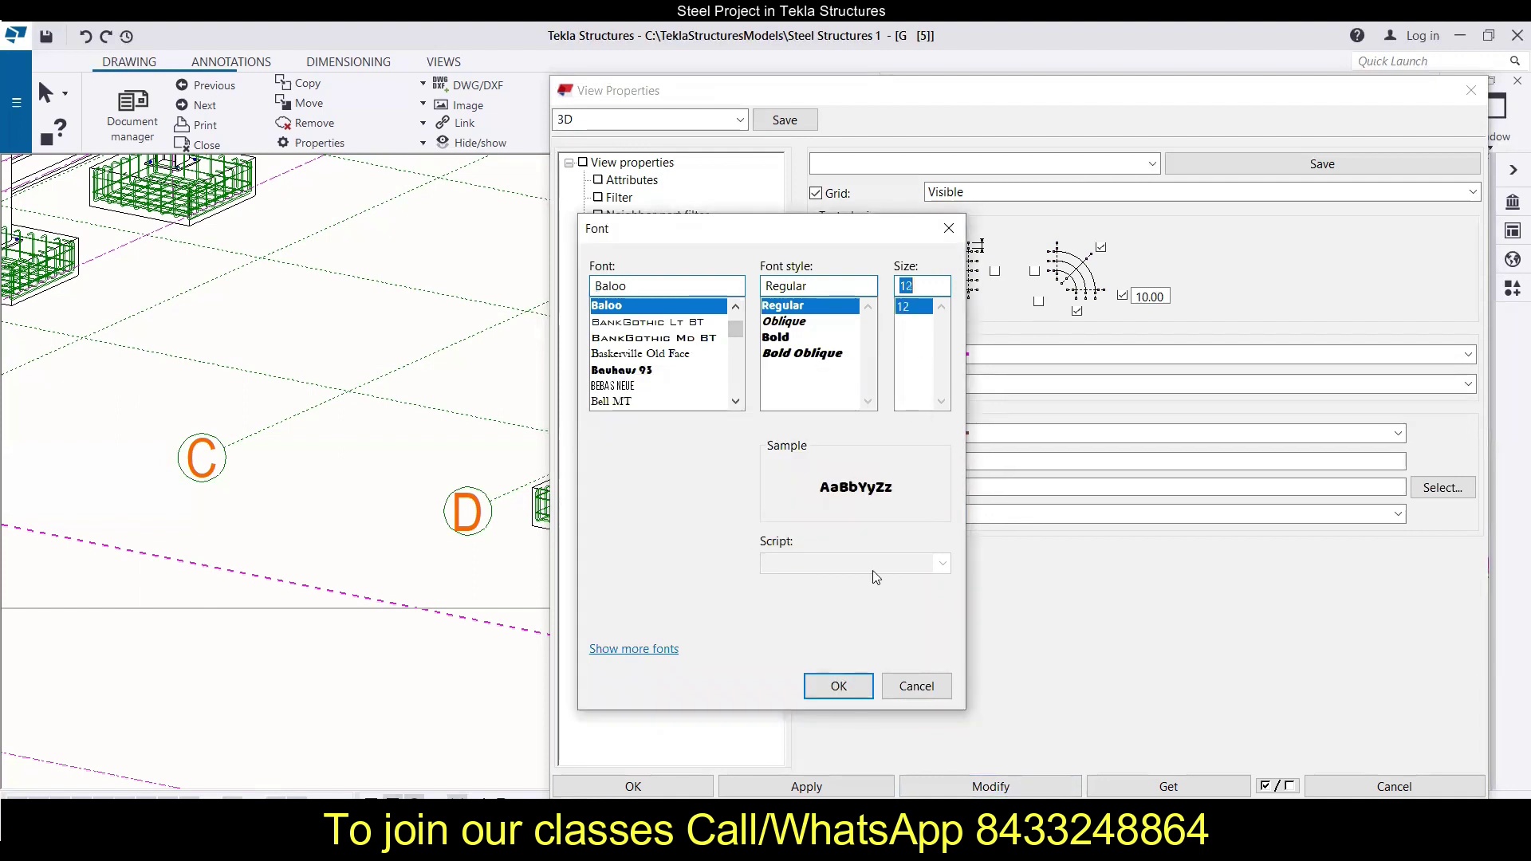
pyautogui.click(838, 684)
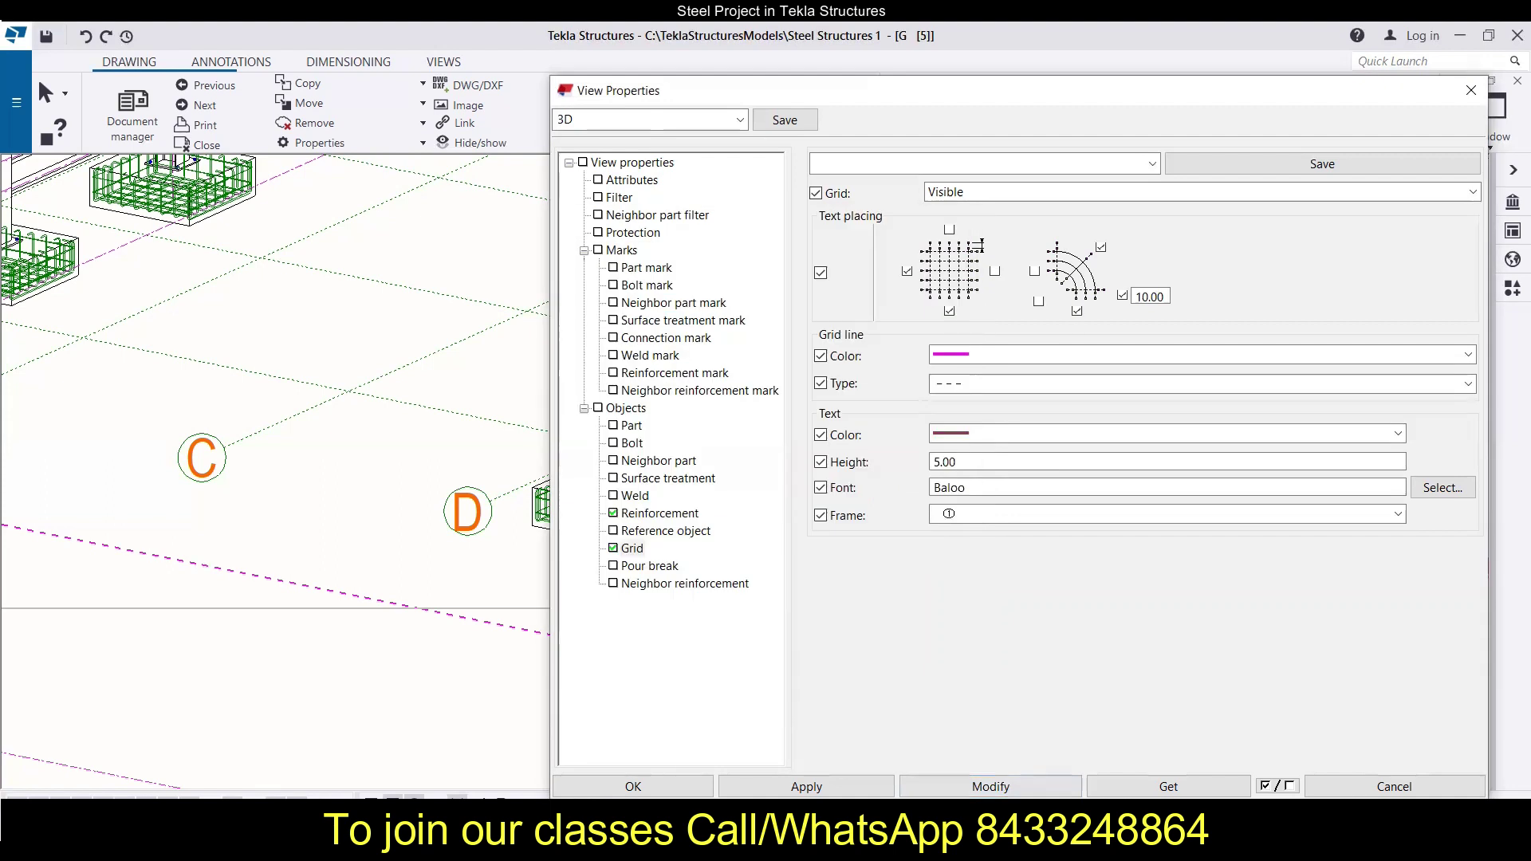
pyautogui.click(990, 786)
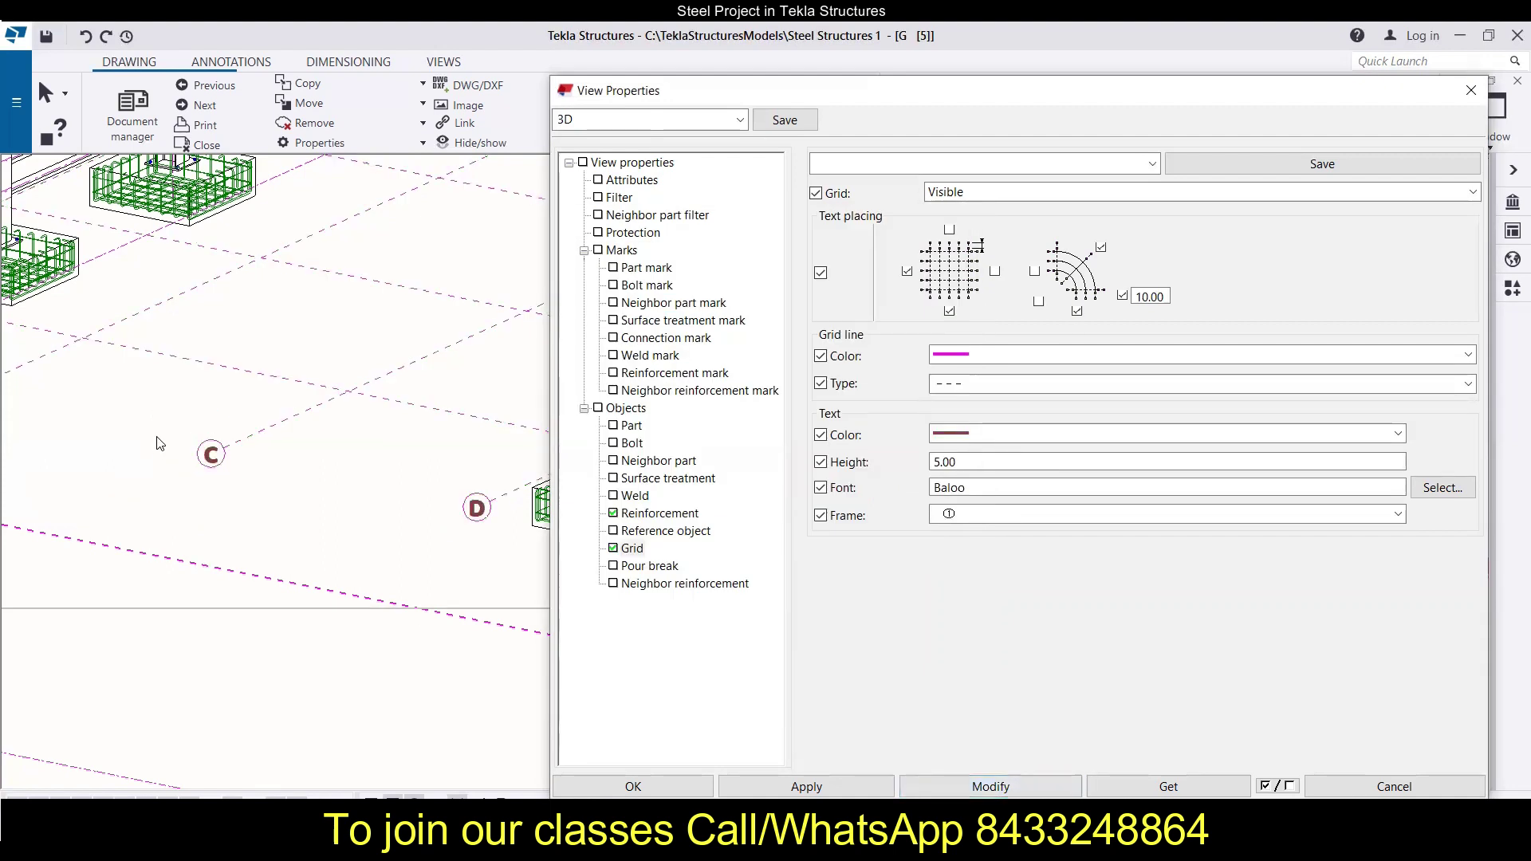
# Give the grid labels a rounded frame and apply it.
pyautogui.click(989, 514)
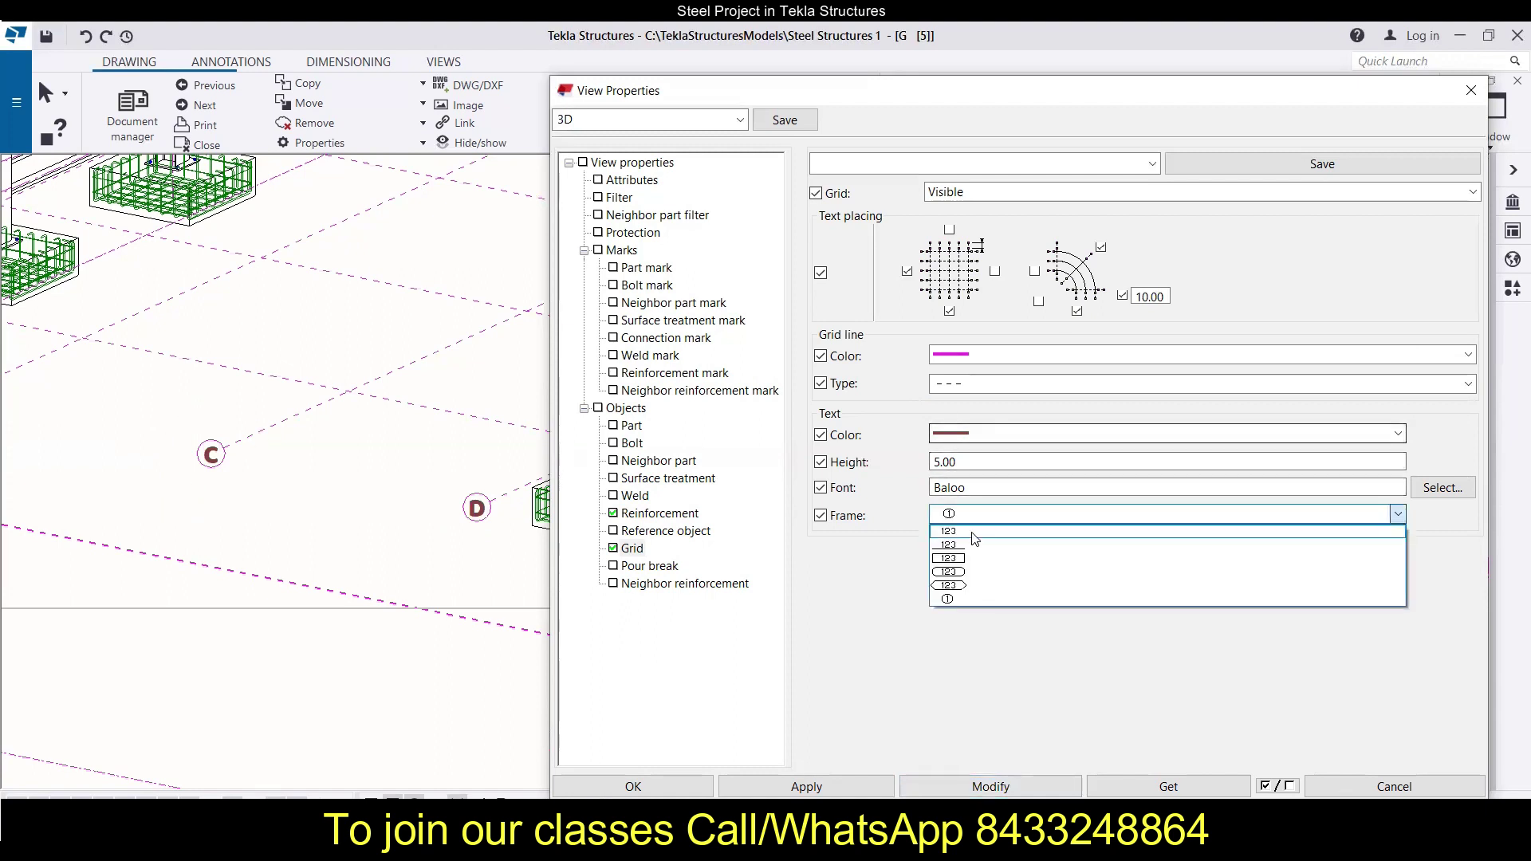
pyautogui.click(971, 574)
pyautogui.click(969, 786)
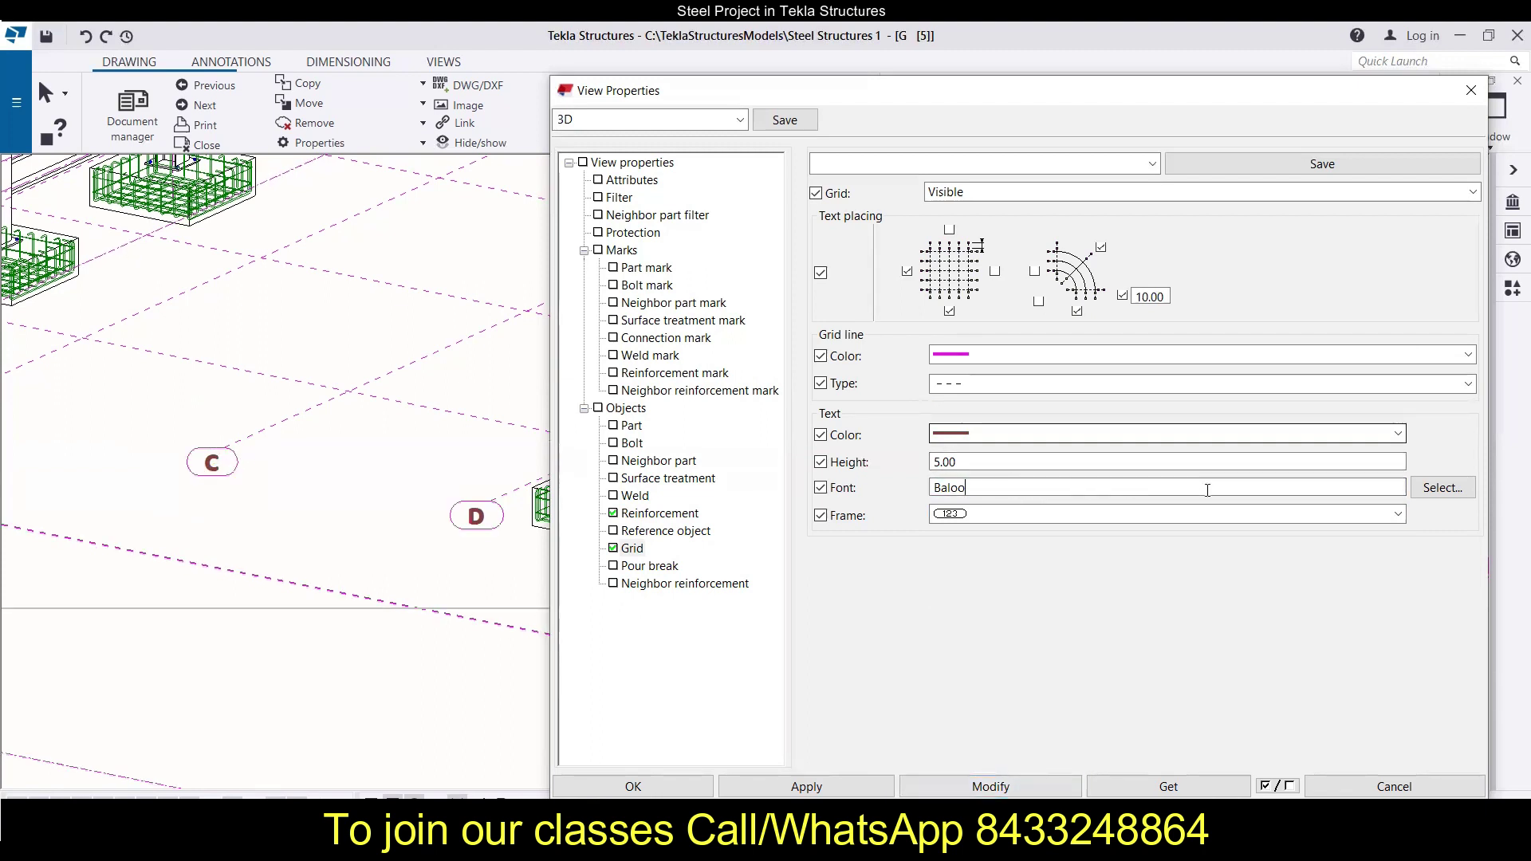
# Switch the label font to Arial Narrow size 12 with circle frames, and apply.
pyautogui.click(1442, 487)
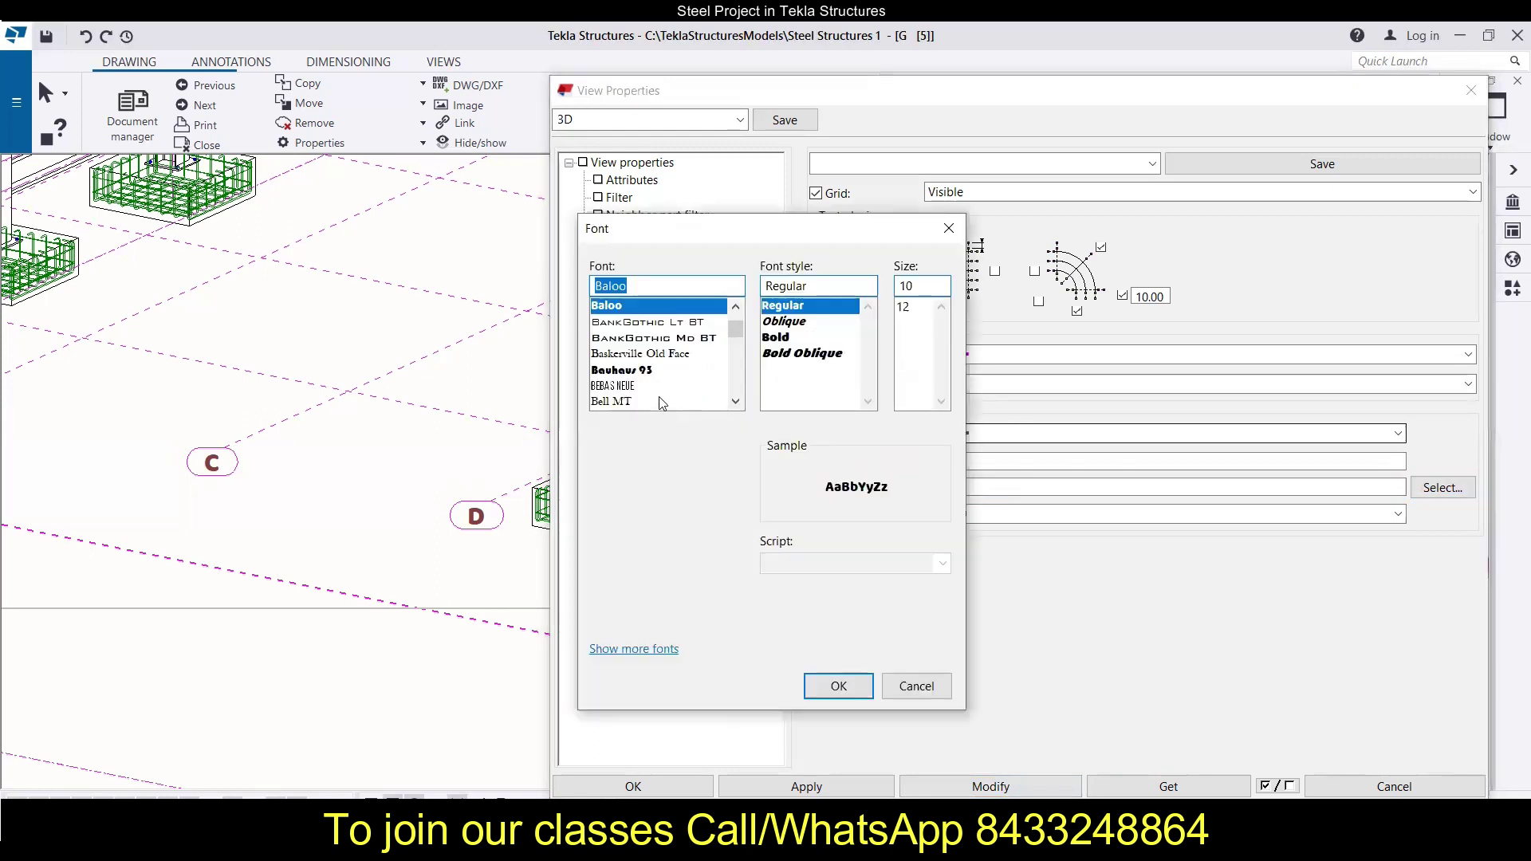
pyautogui.scroll(8, 661, 368)
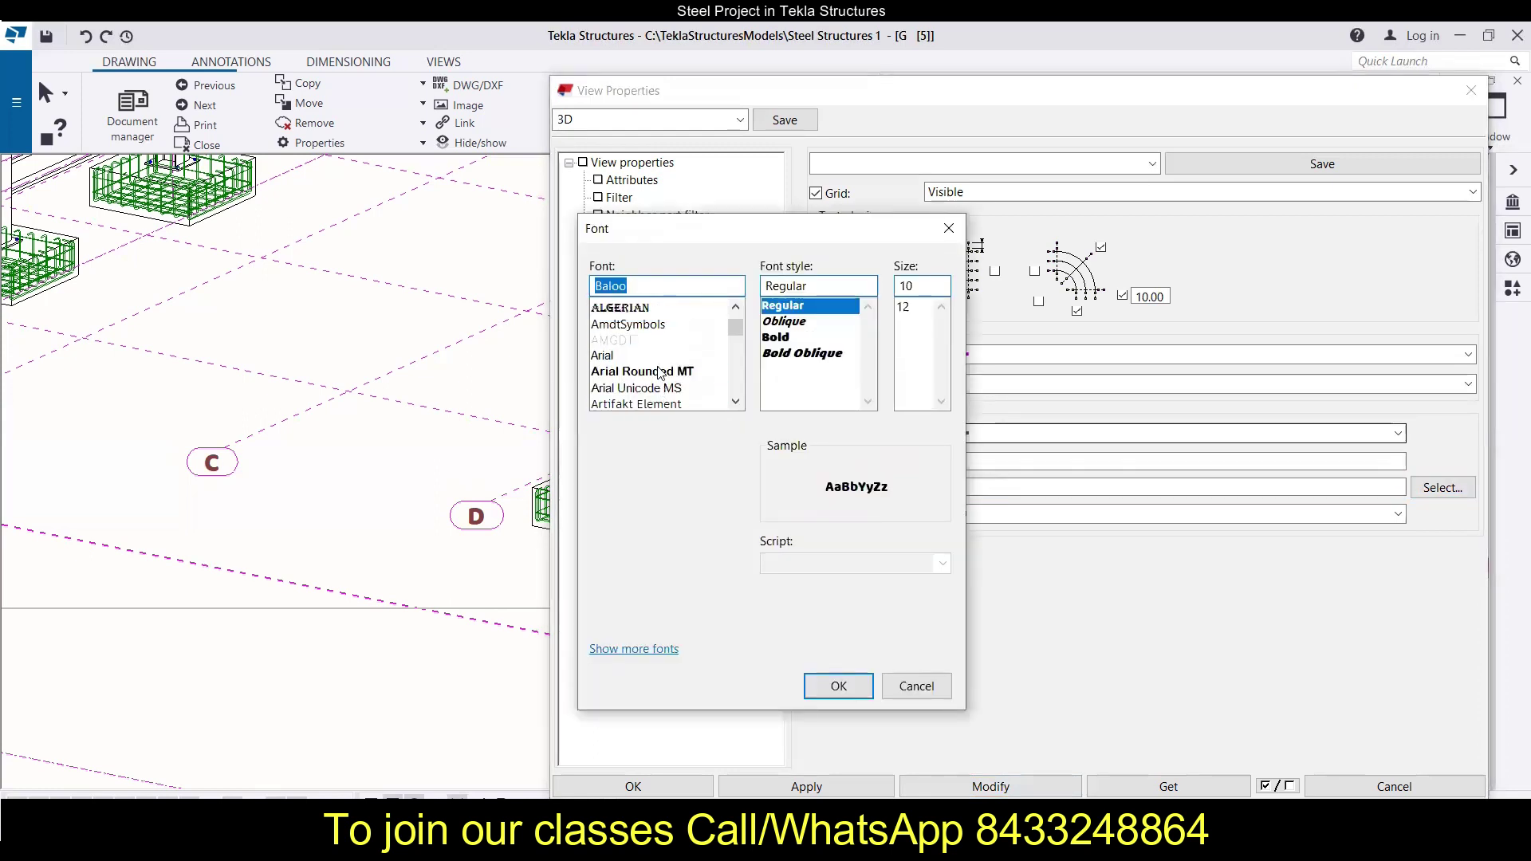
pyautogui.click(602, 370)
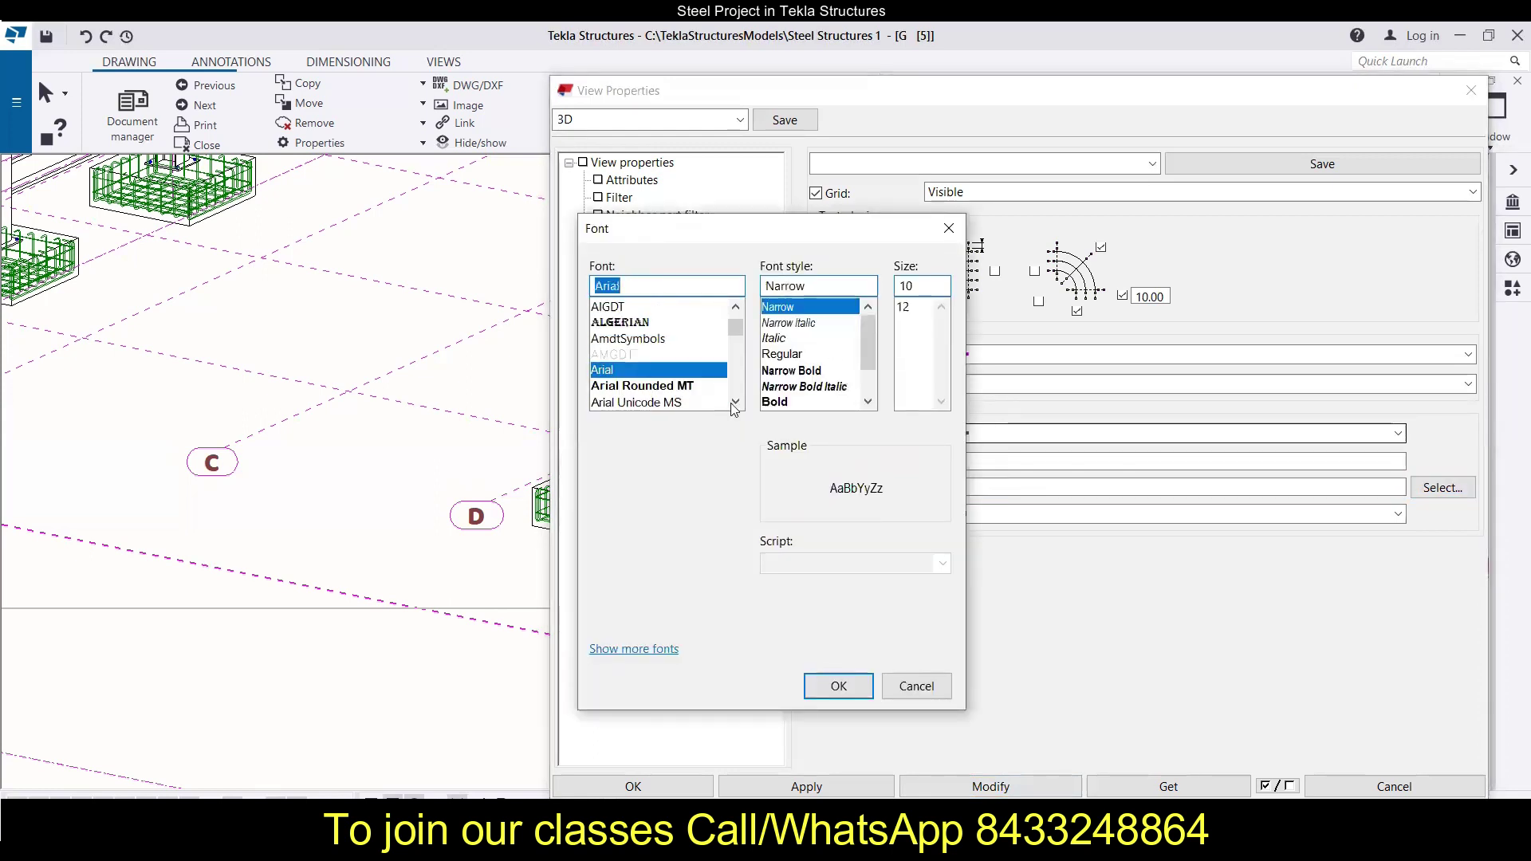
pyautogui.click(911, 308)
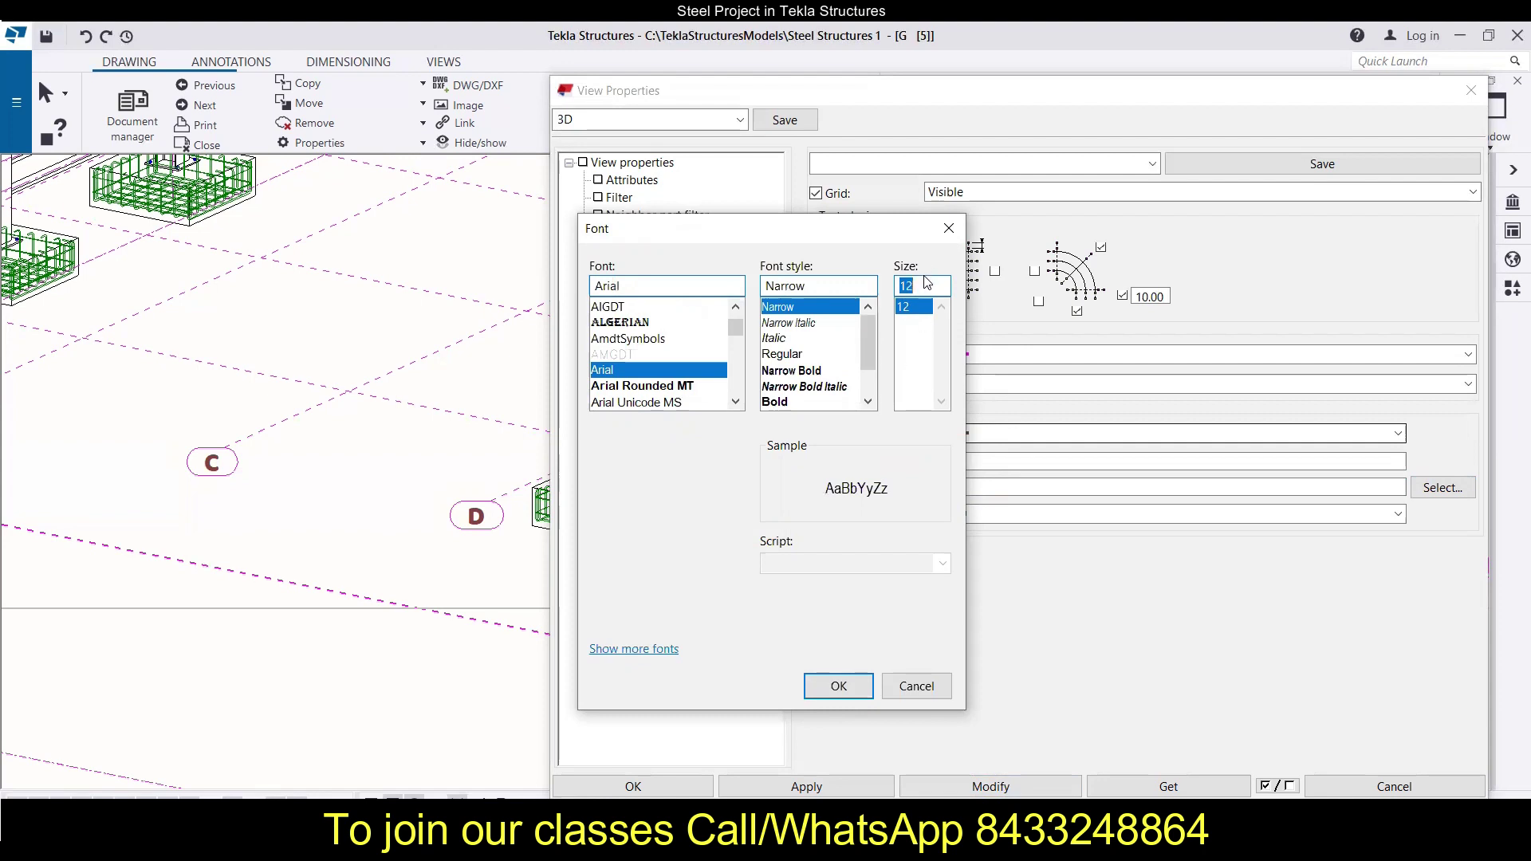
pyautogui.click(841, 686)
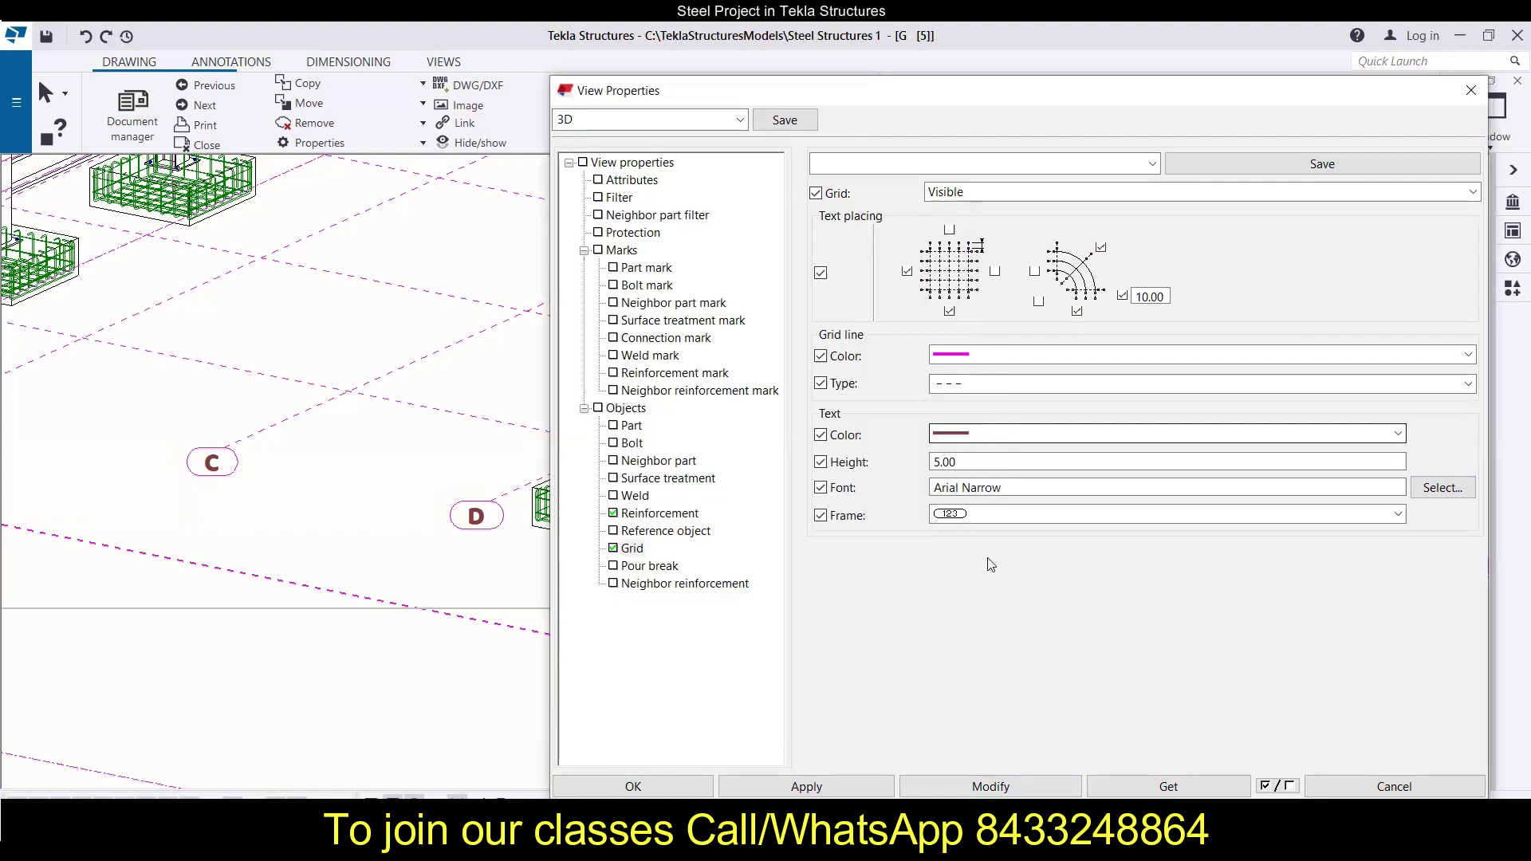
pyautogui.click(982, 515)
pyautogui.click(962, 603)
pyautogui.click(970, 790)
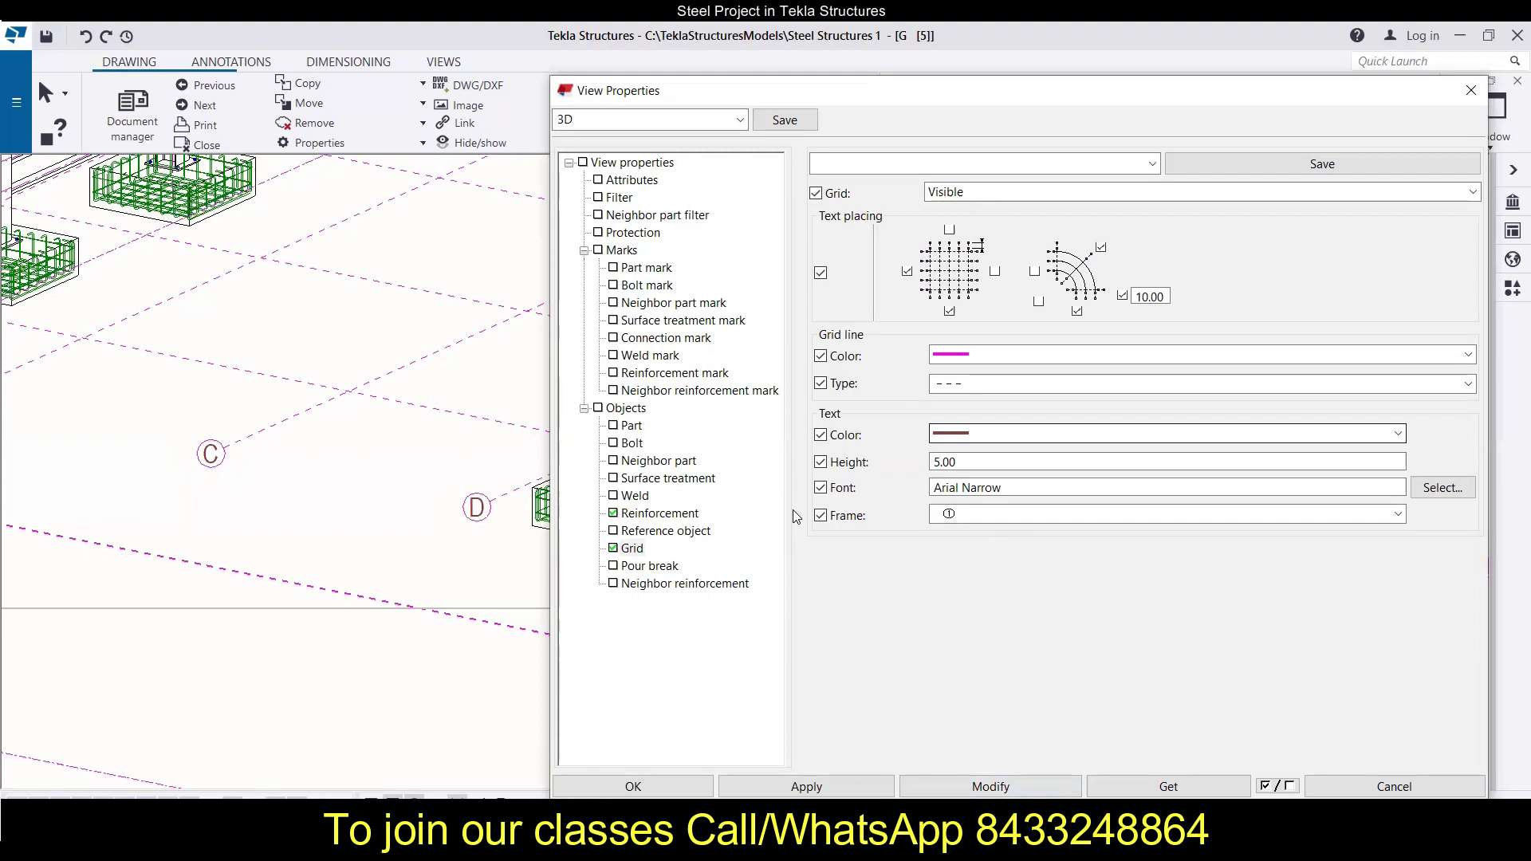
# Save the current view settings under the name '3D View 1'.
pyautogui.click(606, 121)
pyautogui.click(782, 120)
pyautogui.scroll(-3, 259, 295)
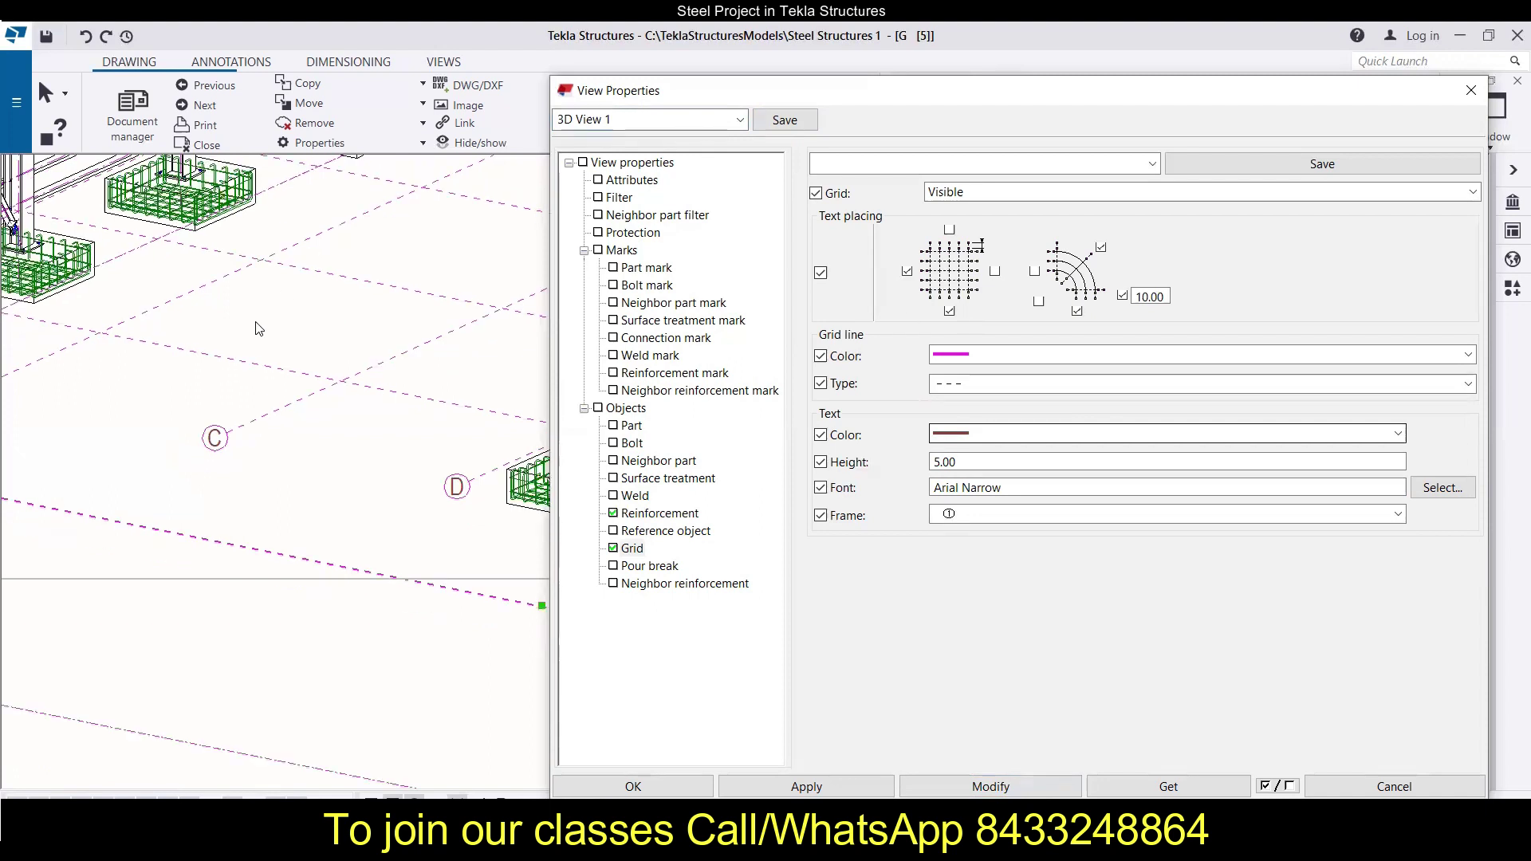
# Move View Properties to the lower right, then zoom and pan to show the whole steel frame.
pyautogui.moveTo(808, 93); pyautogui.dragTo(1012, 226)
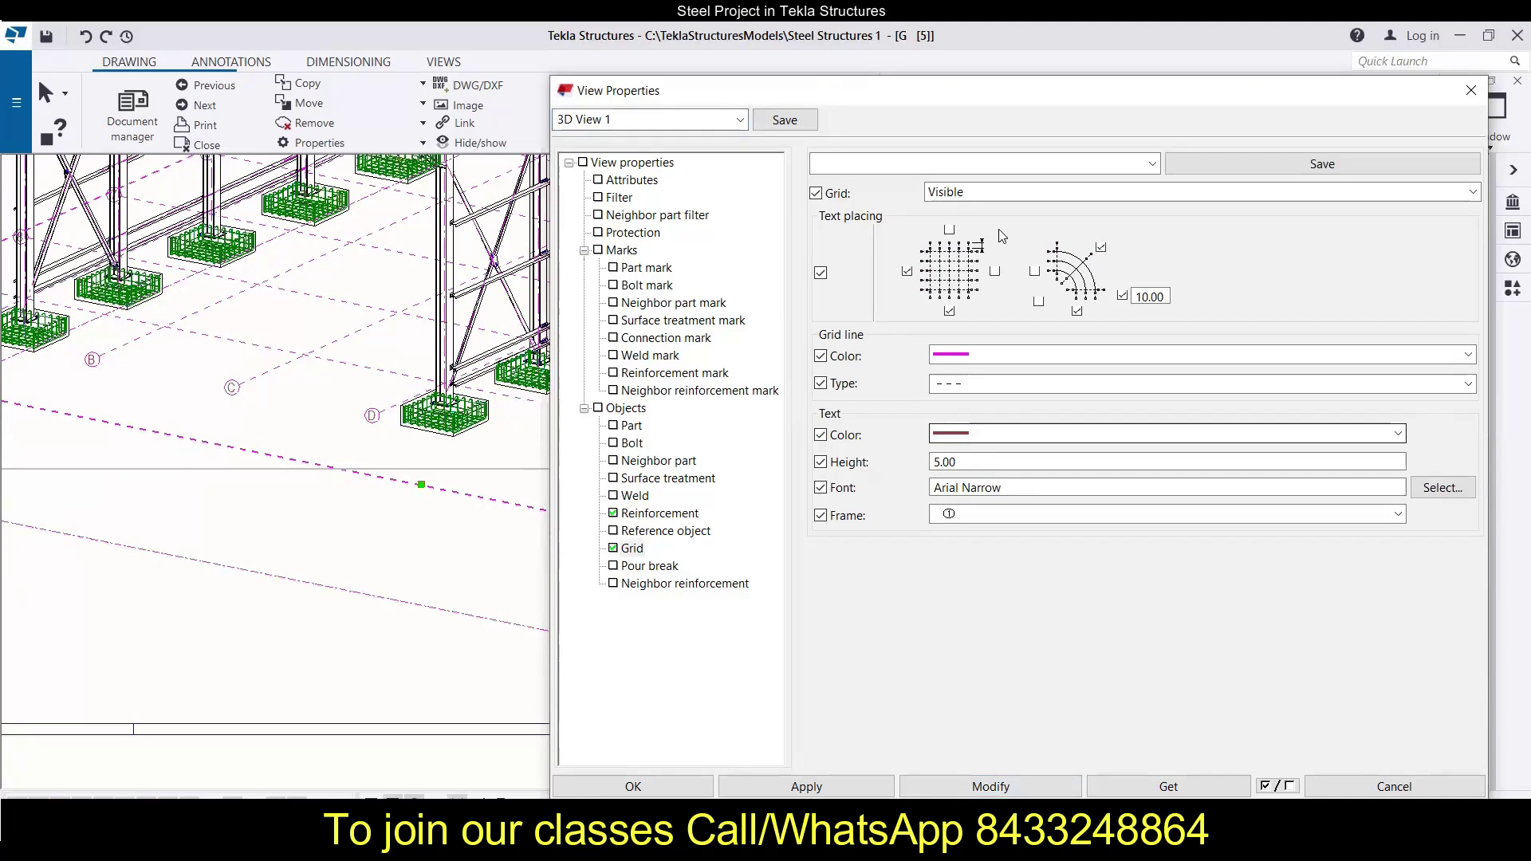
pyautogui.scroll(-3, 348, 298)
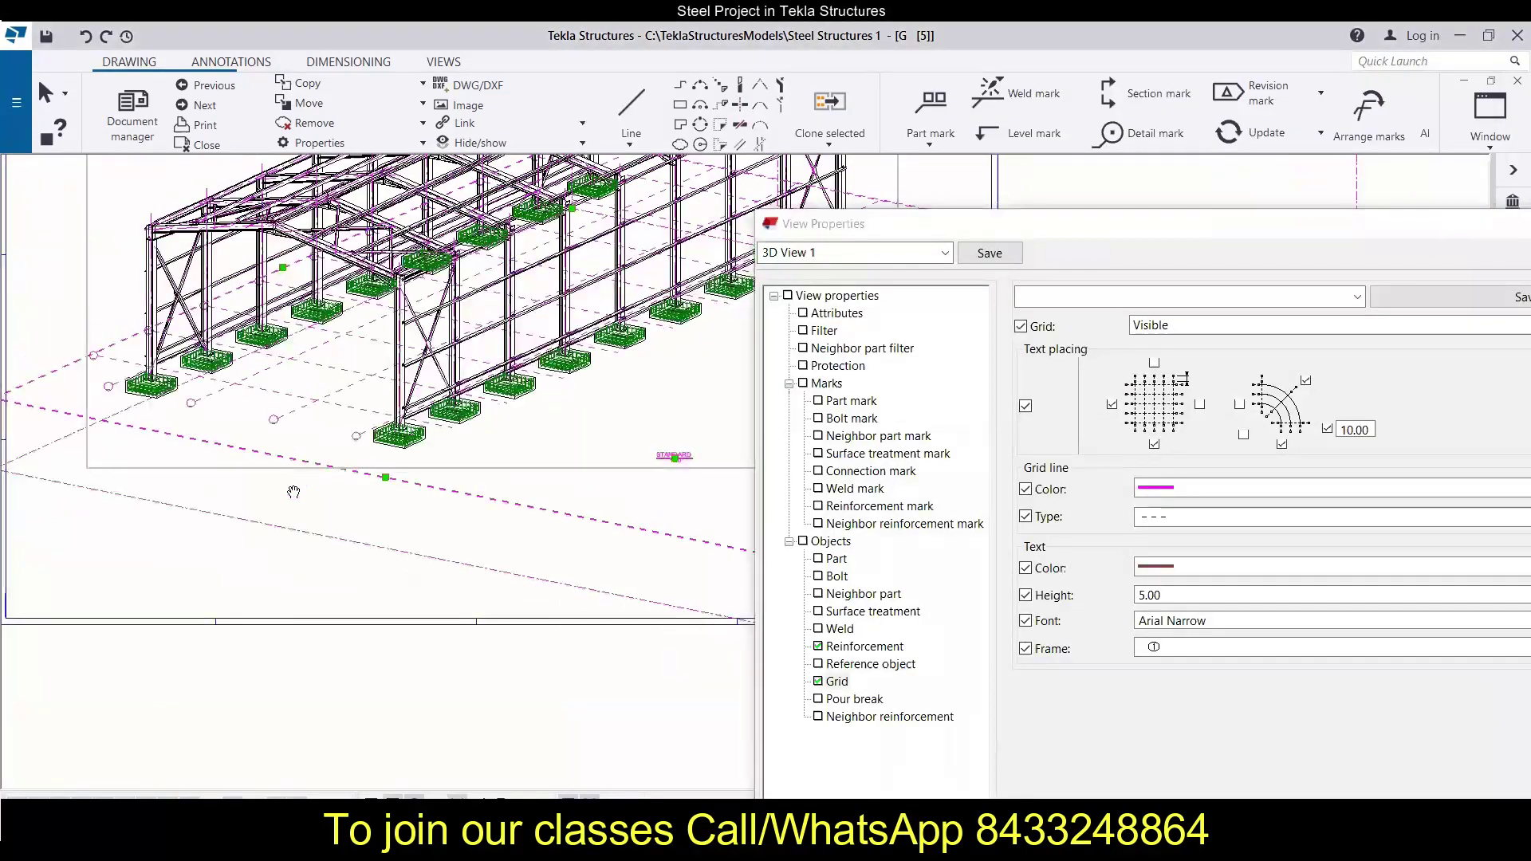
pyautogui.scroll(2, 290, 489)
pyautogui.moveTo(264, 579)
pyautogui.mouseDown(button='middle')
pyautogui.moveTo(281, 521)
pyautogui.moveTo(268, 551)
pyautogui.mouseUp(button='middle')
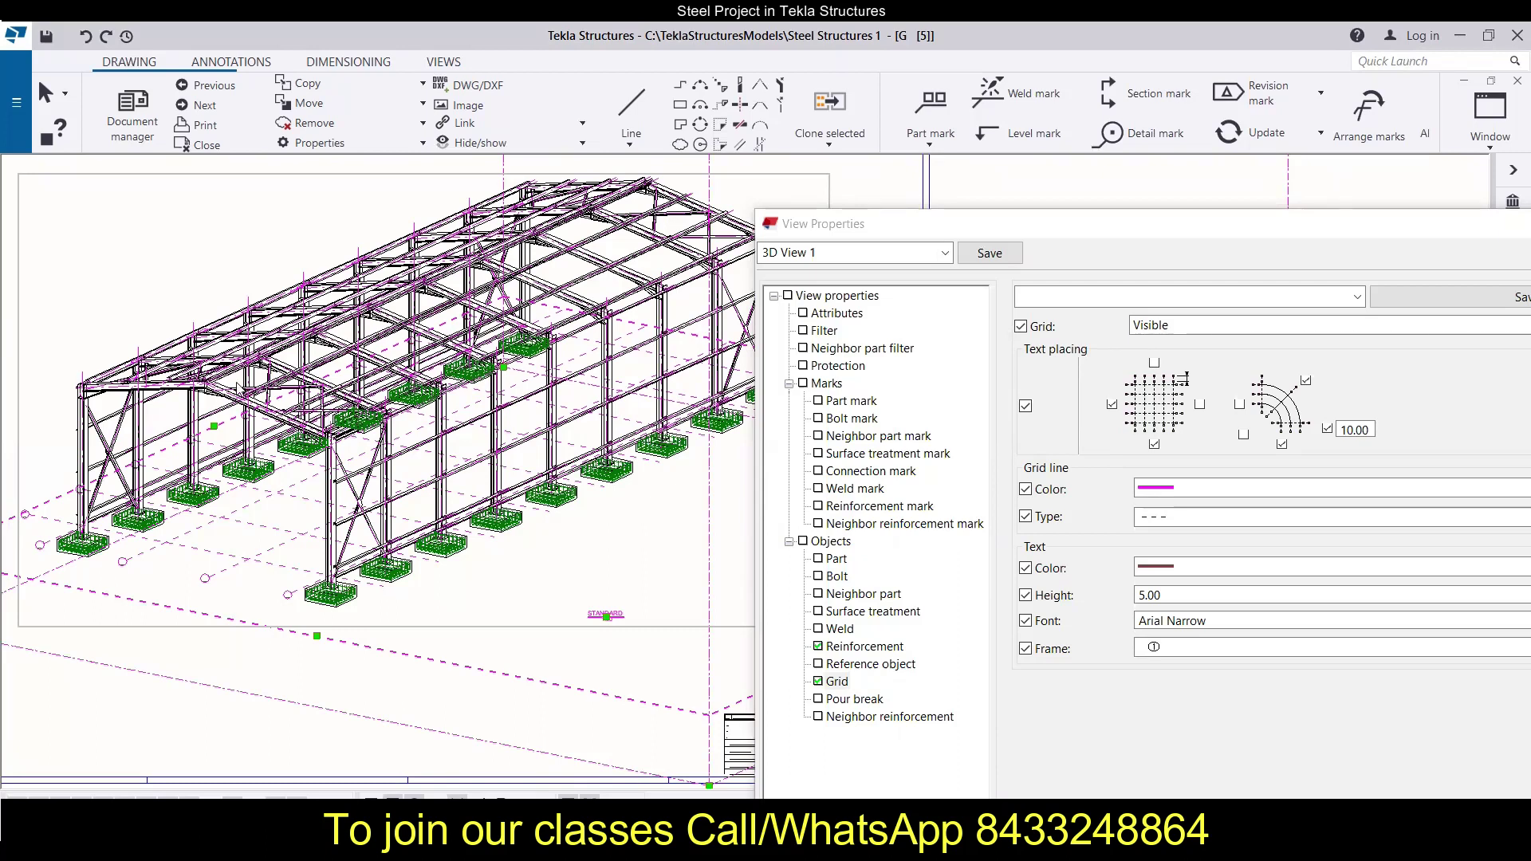
pyautogui.scroll(3, 238, 389)
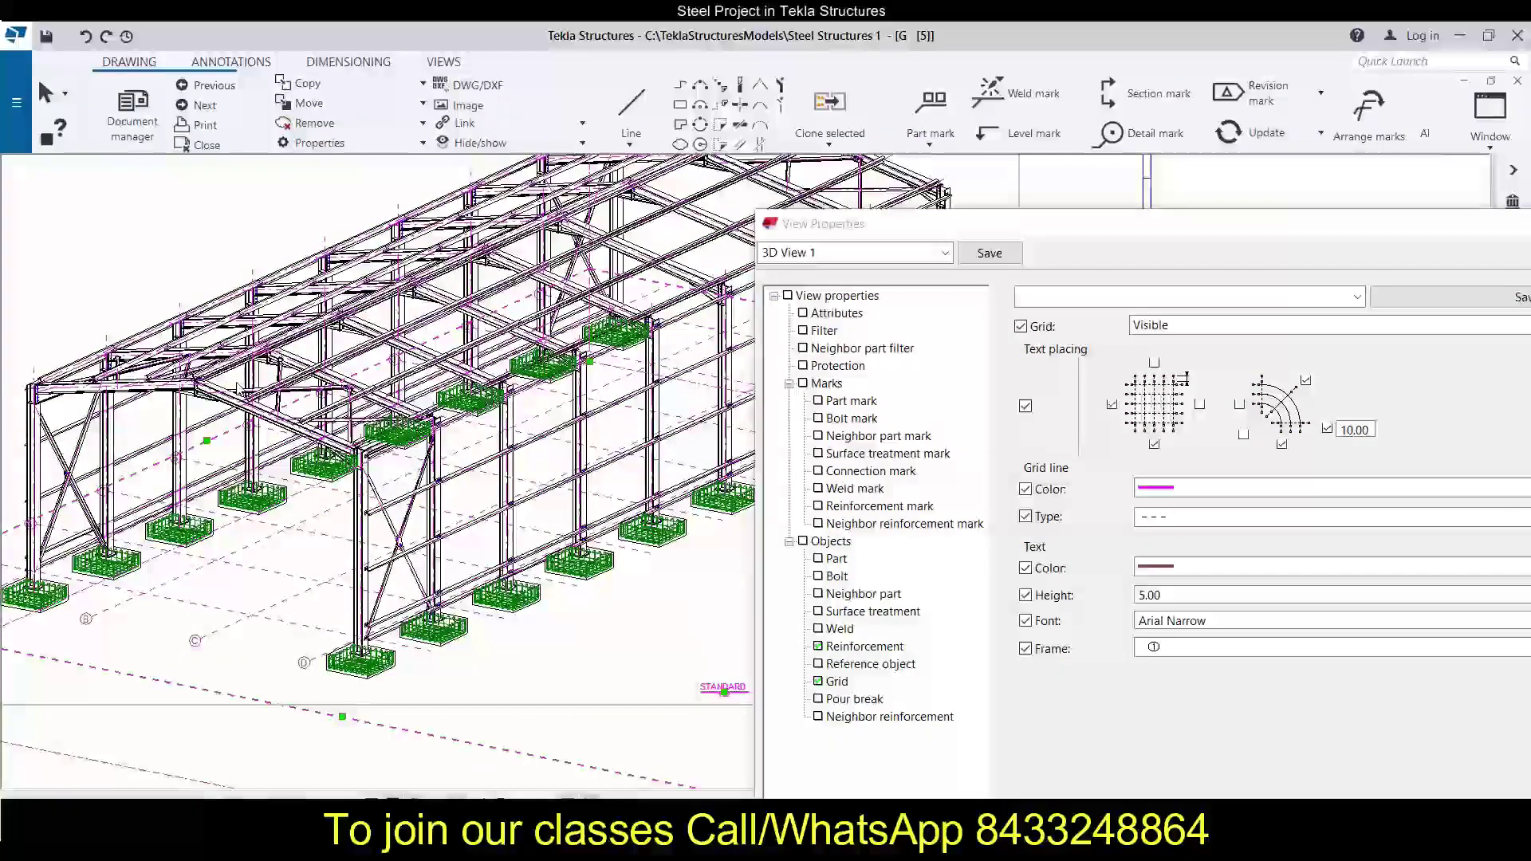
pyautogui.scroll(2, 238, 388)
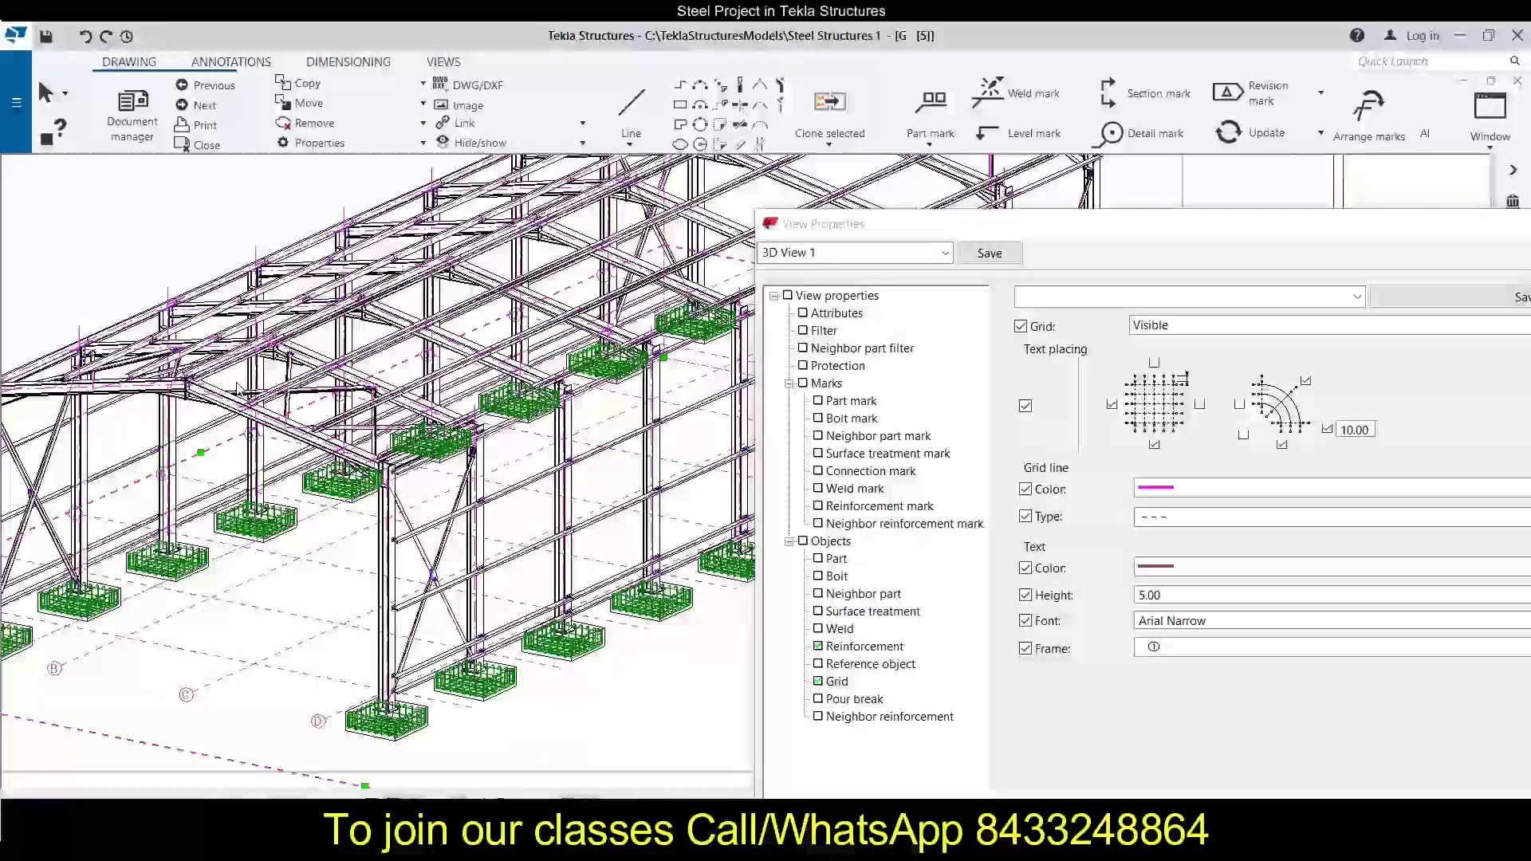